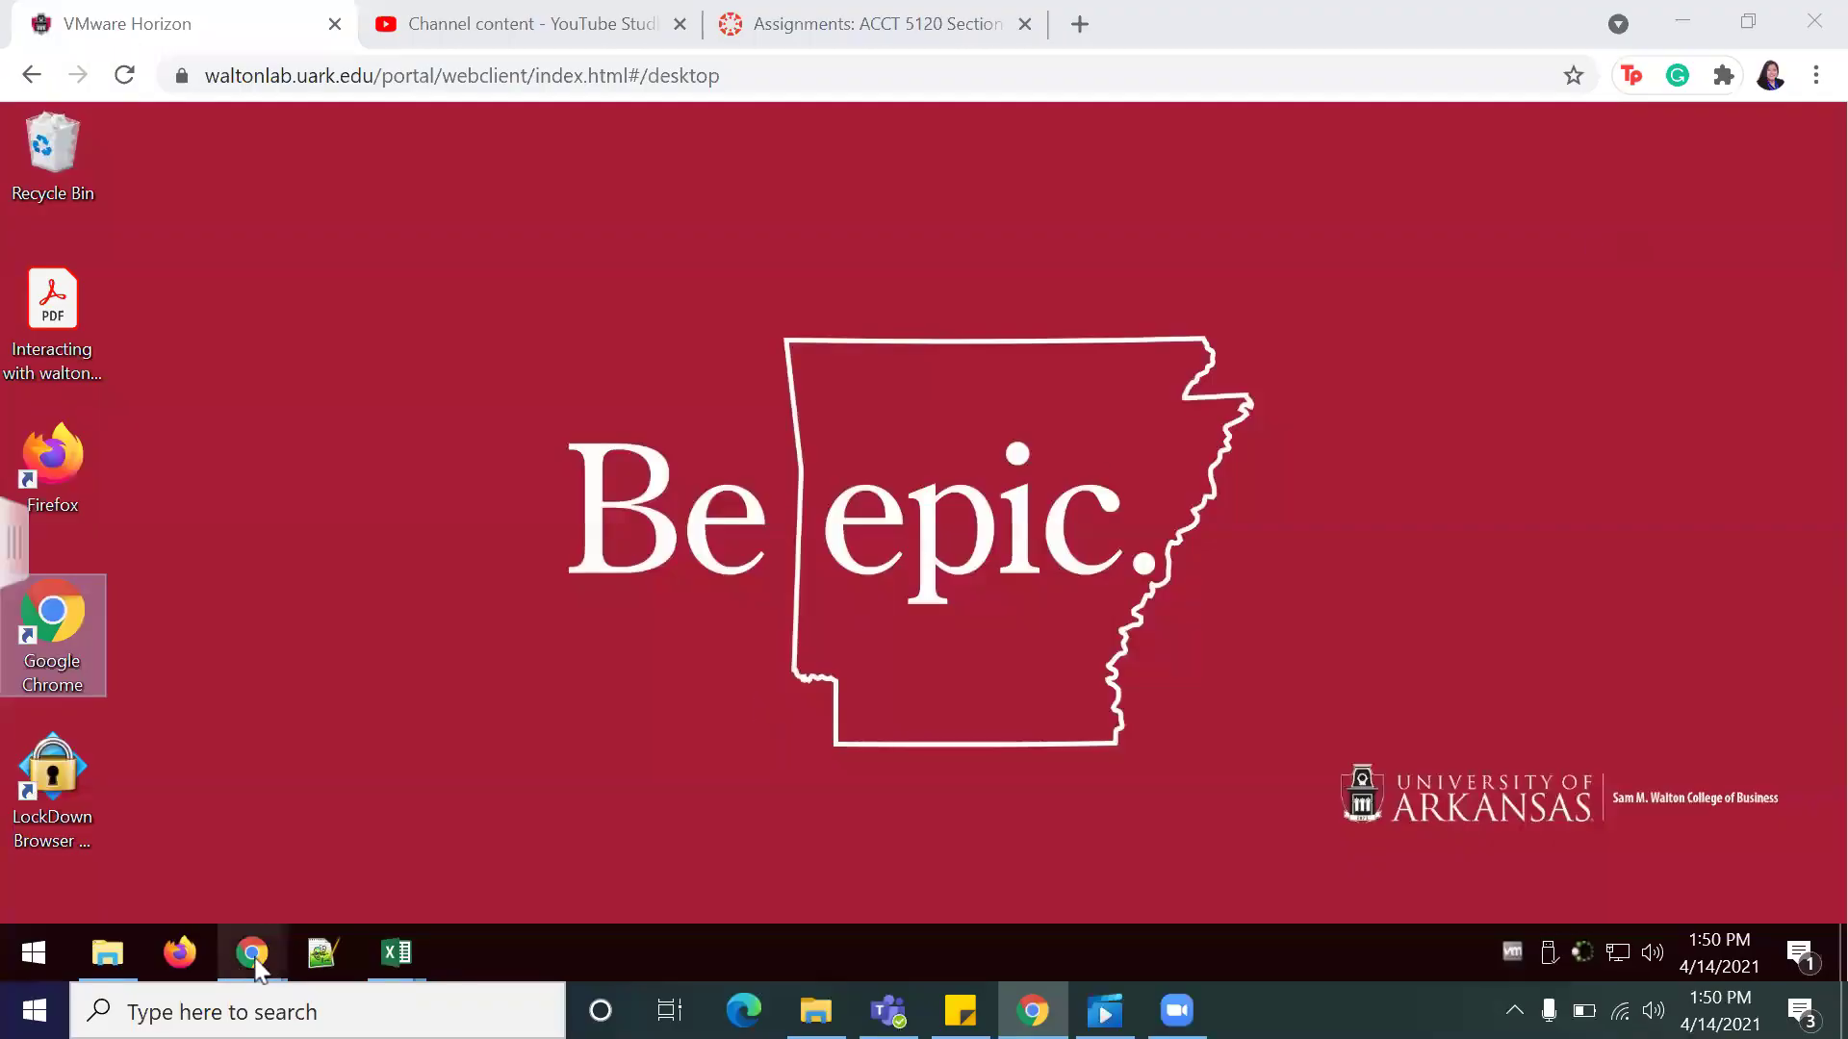
# - In the Current Audit File OneDrive window, open DA Audit Working Papers > Master Audit File
pyautogui.moveTo(260, 970)
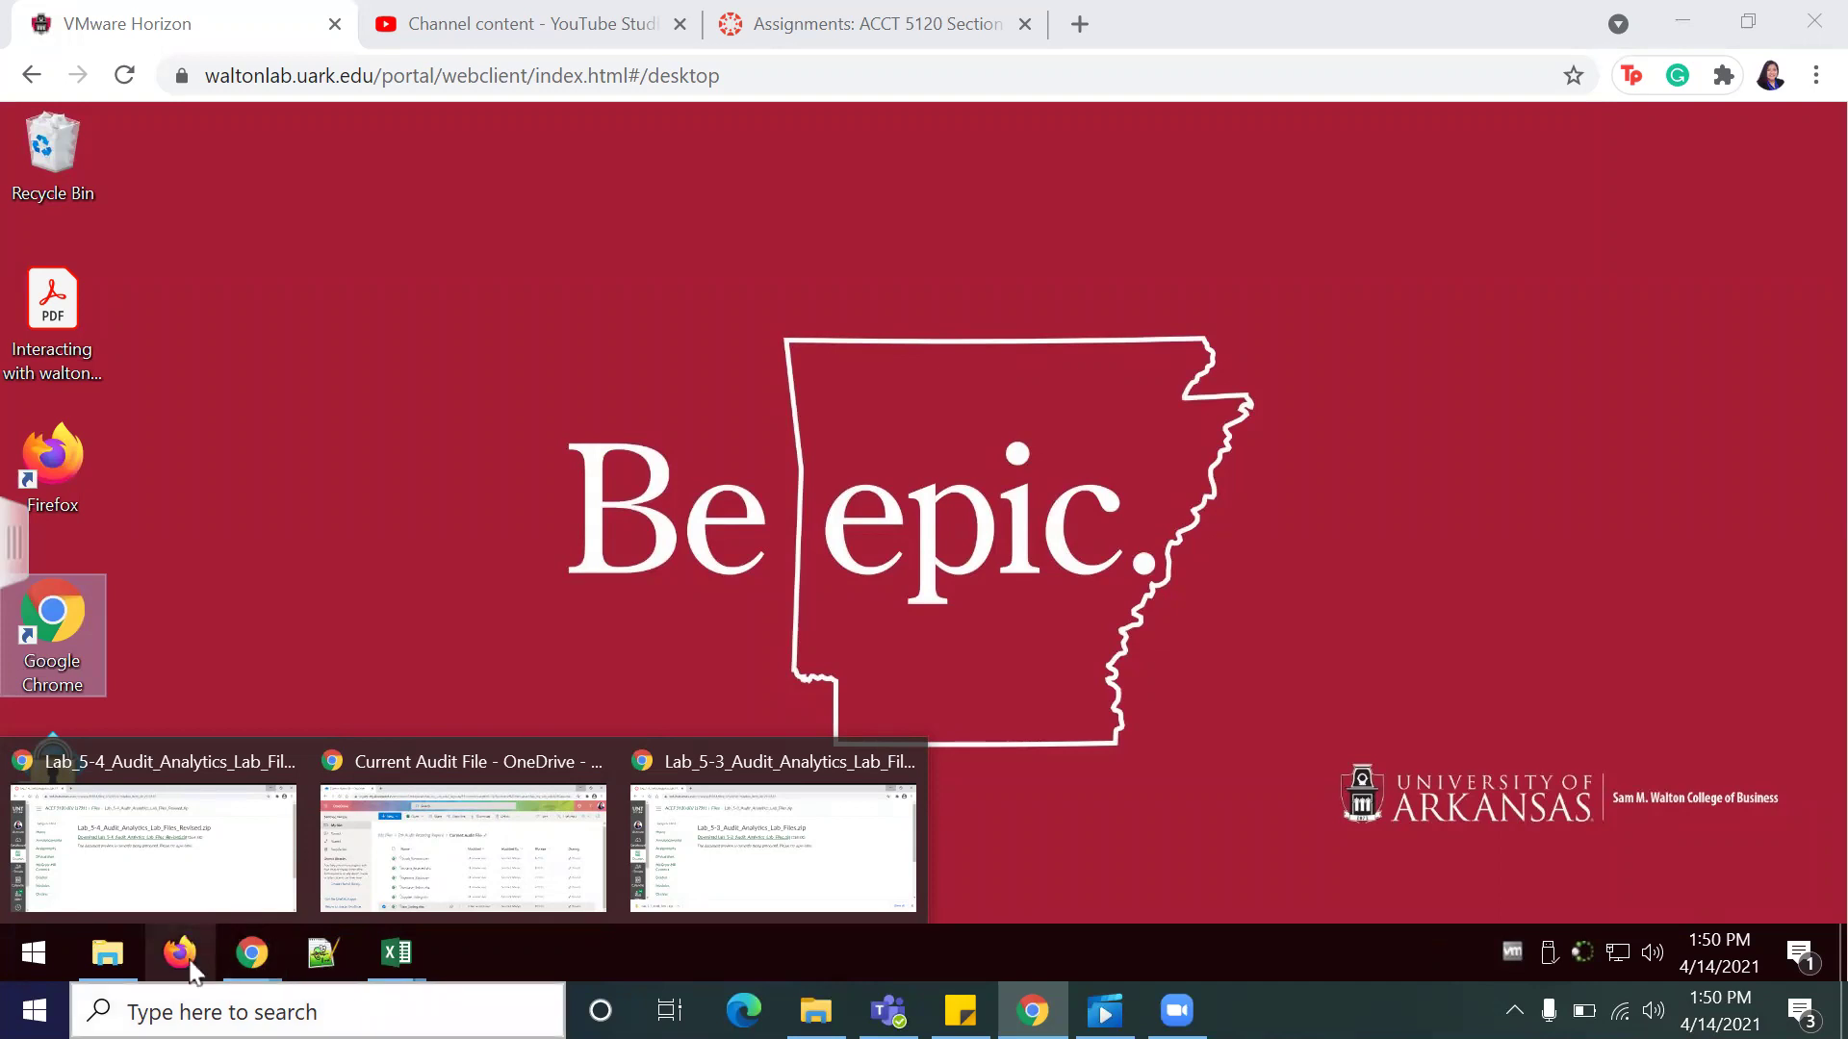
pyautogui.click(253, 953)
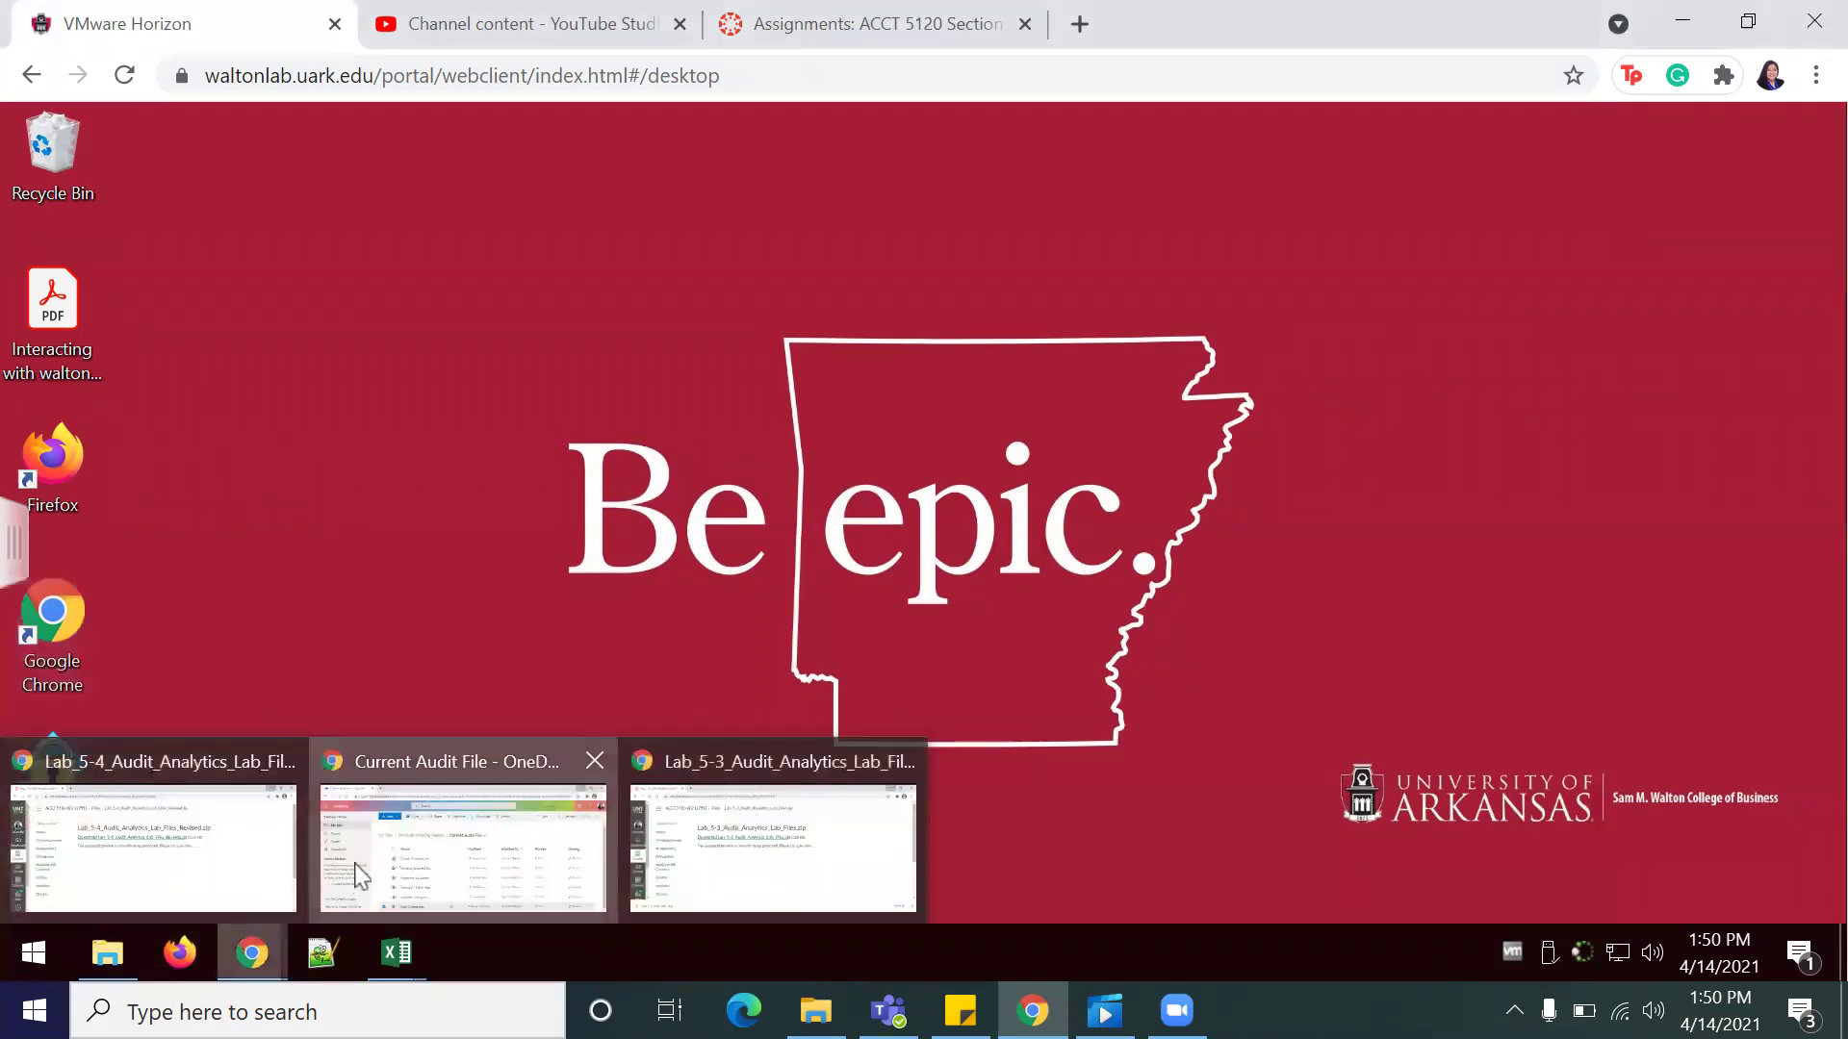
pyautogui.click(358, 871)
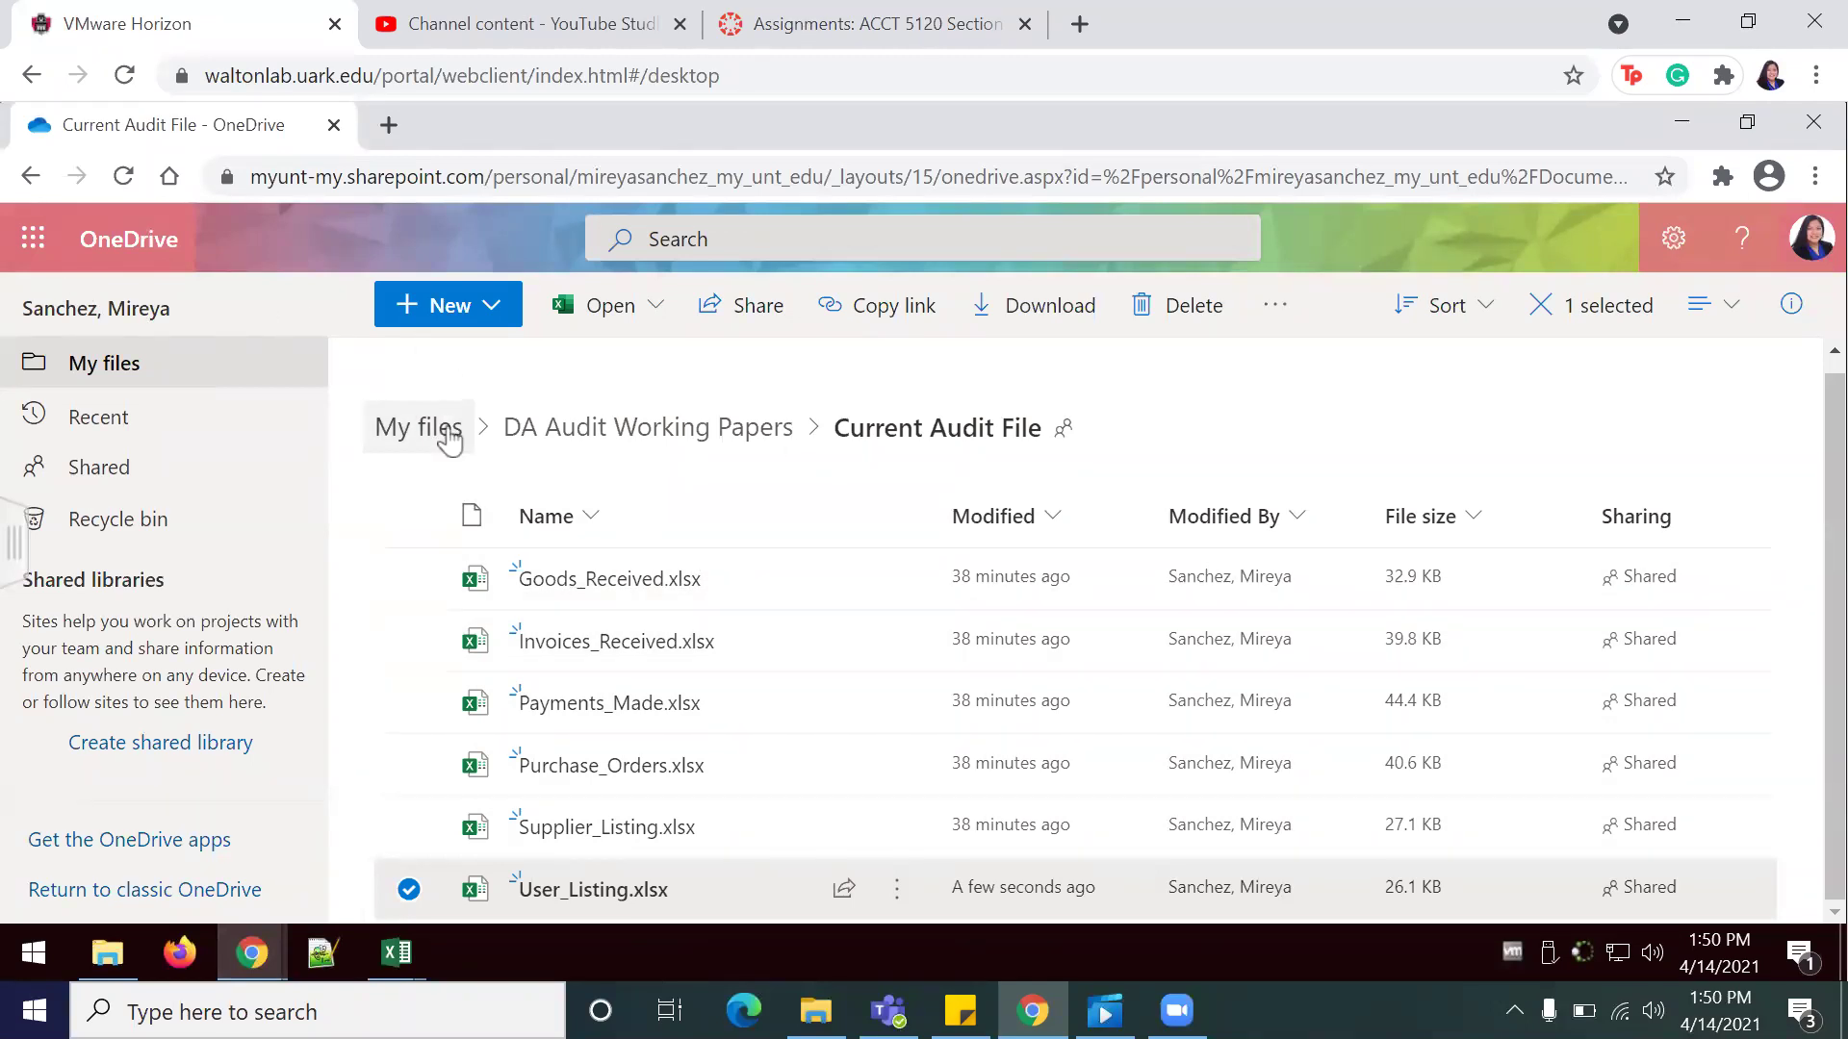
pyautogui.click(584, 435)
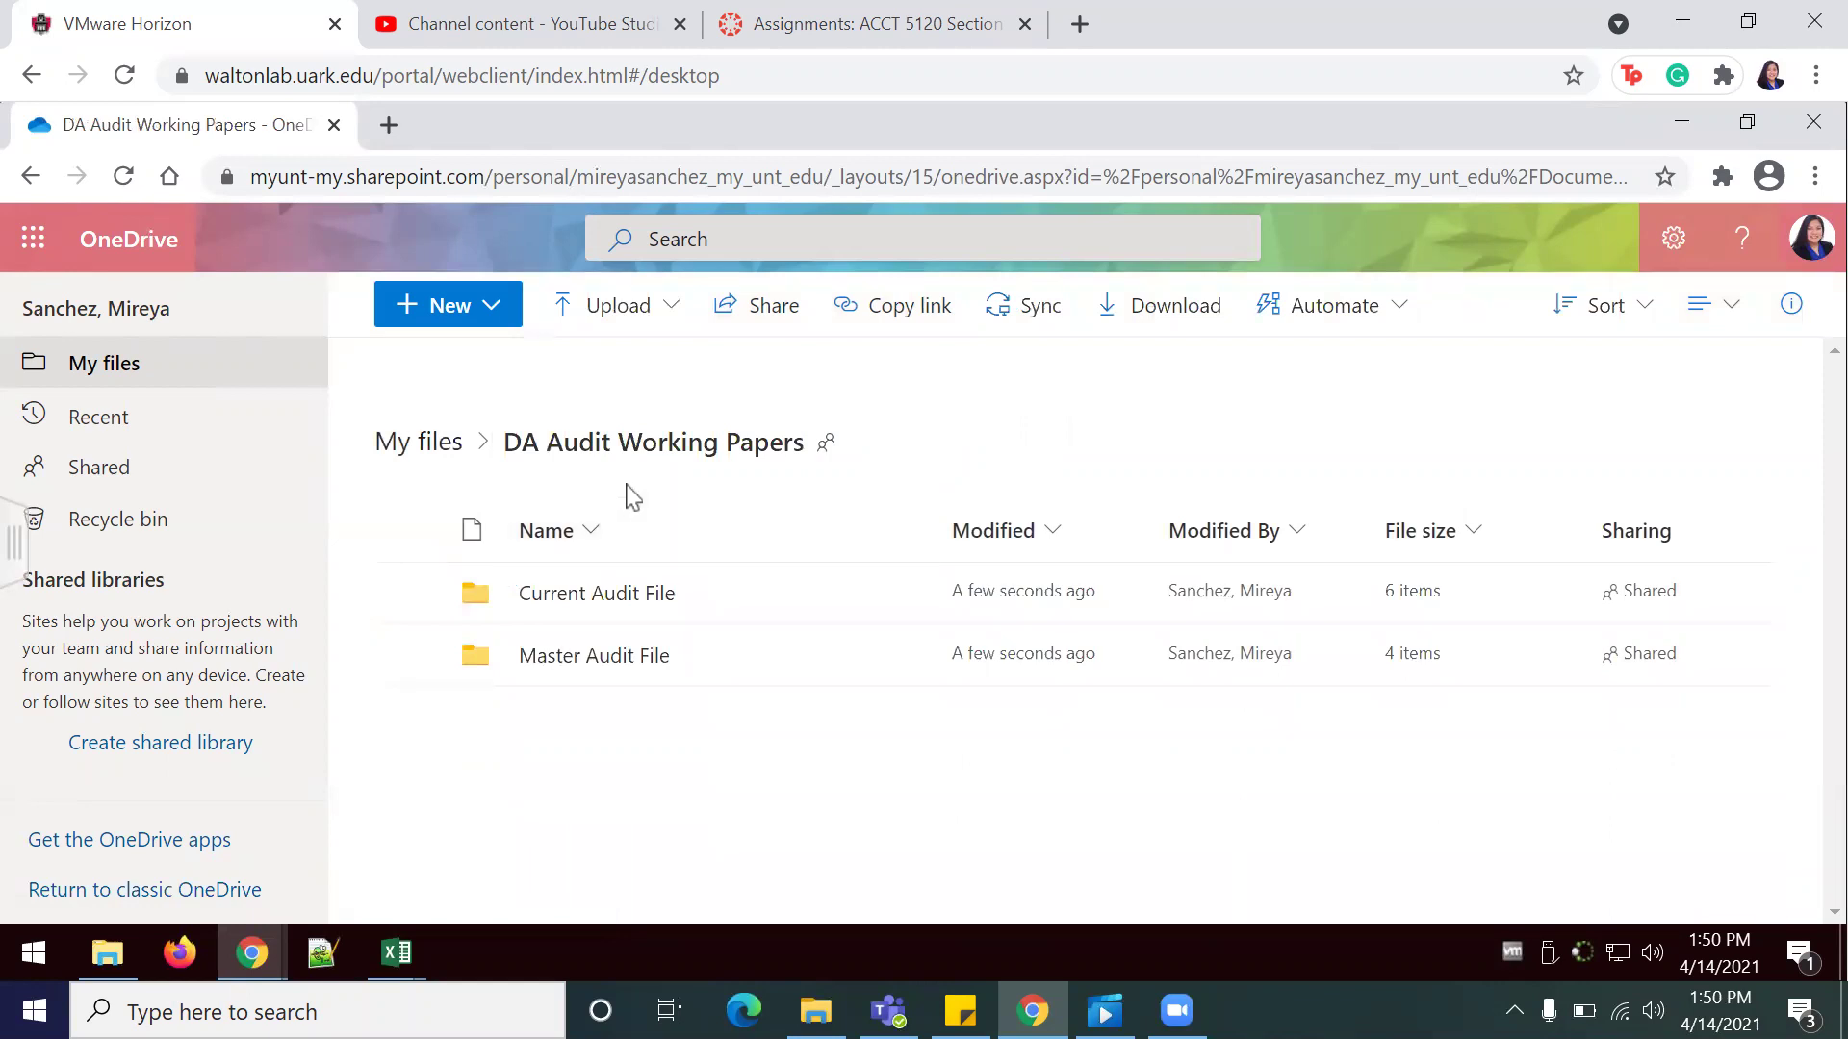
pyautogui.click(606, 664)
pyautogui.moveTo(633, 672)
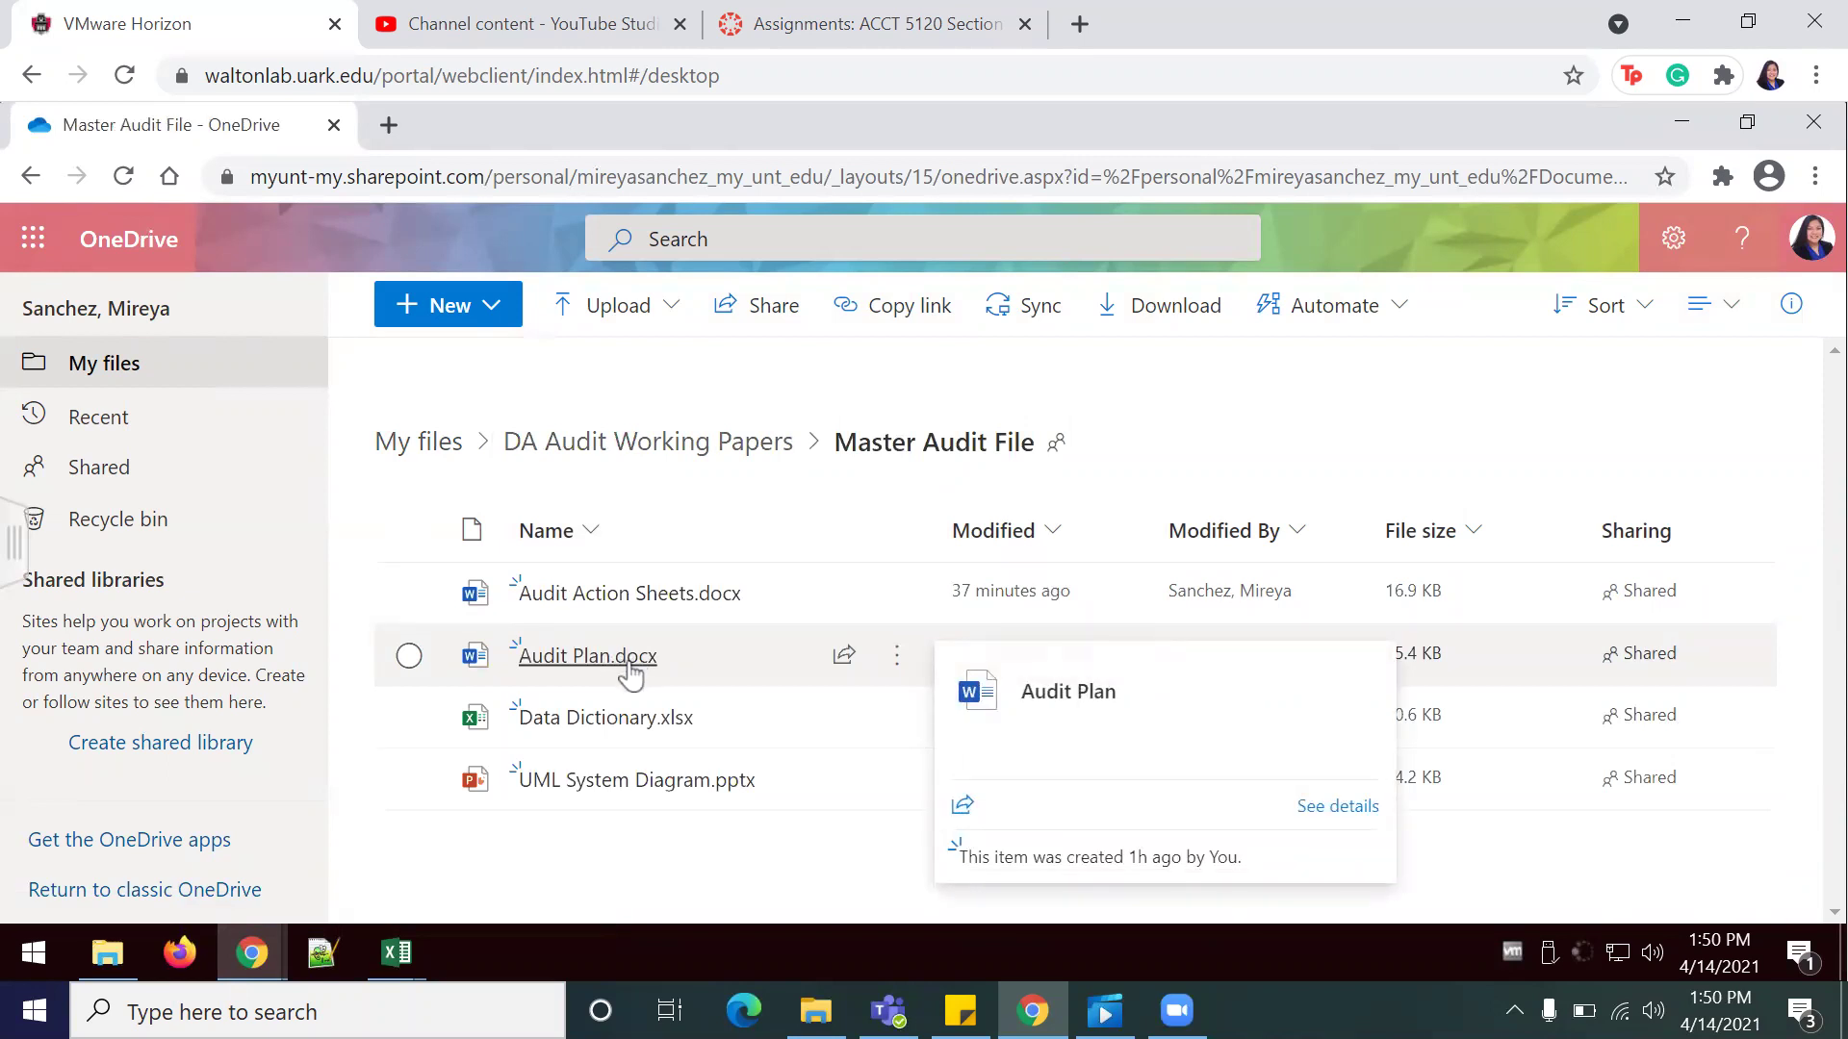
# - Open Audit Action Sheets.docx and scroll down to its Policy and Task sections
pyautogui.click(635, 596)
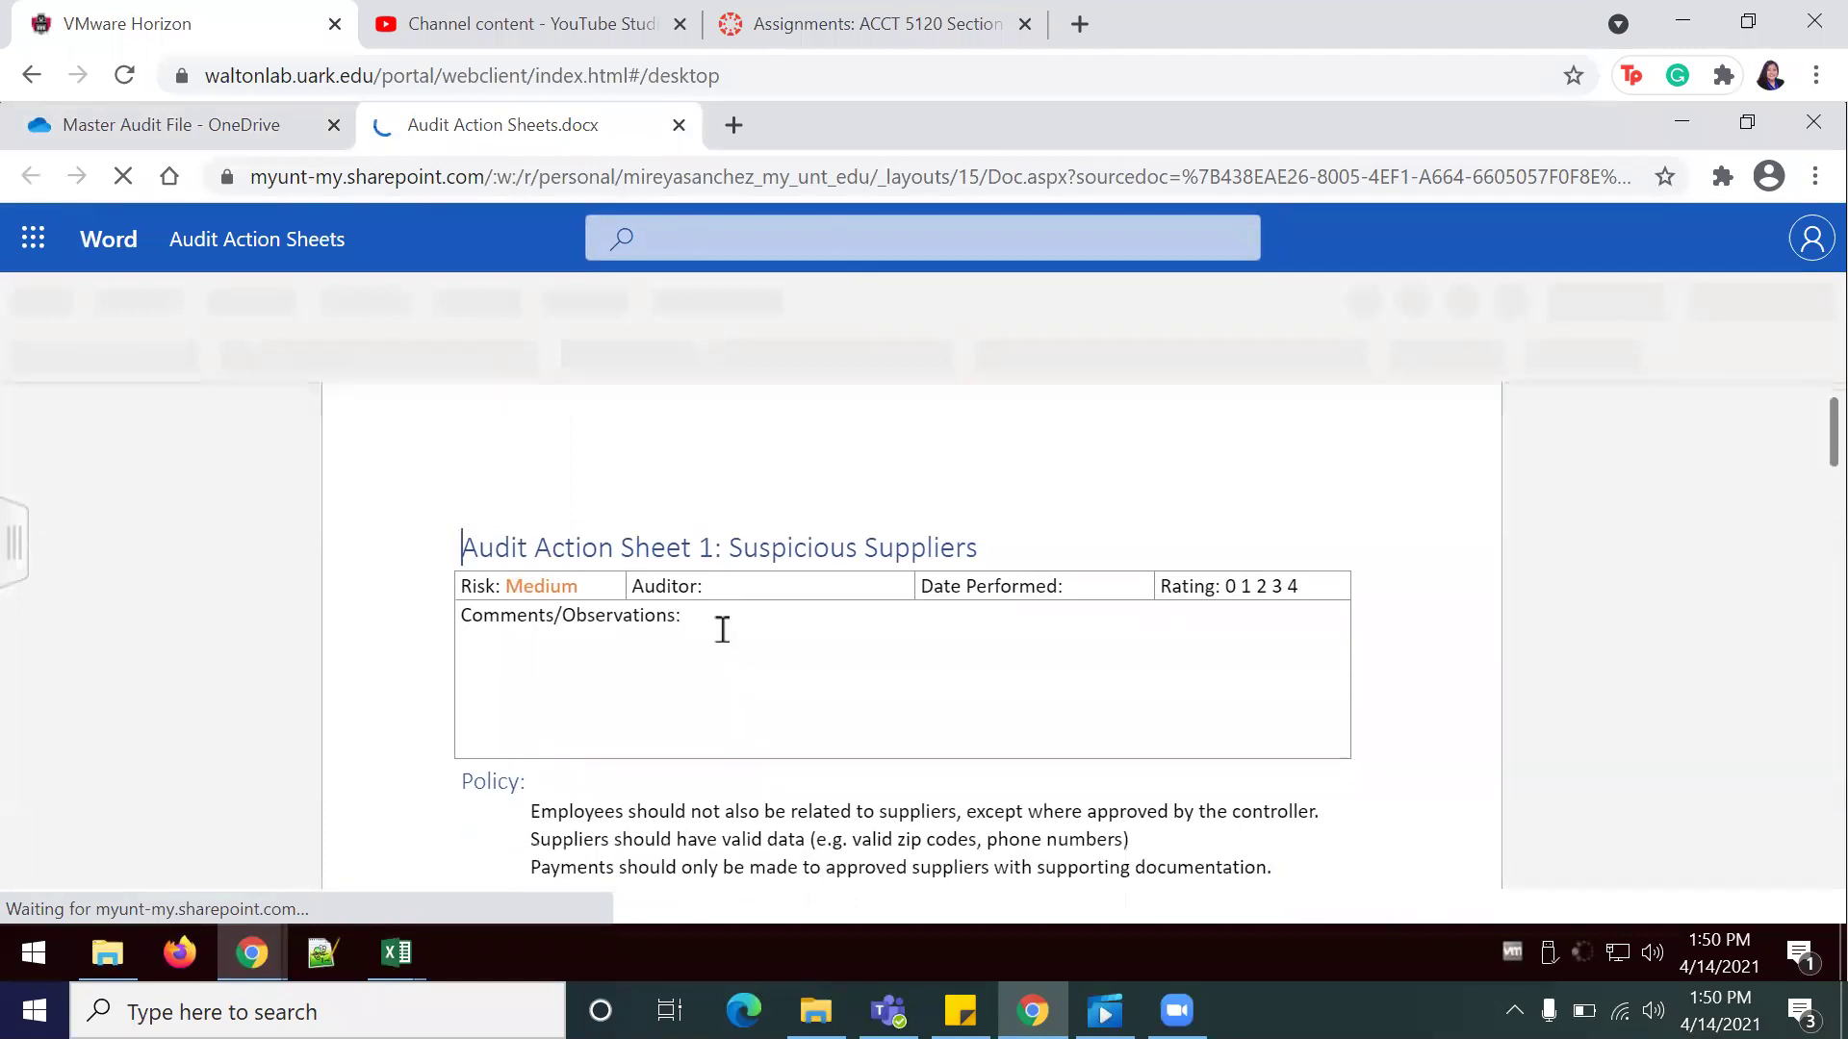
pyautogui.scroll(-5, 722, 630)
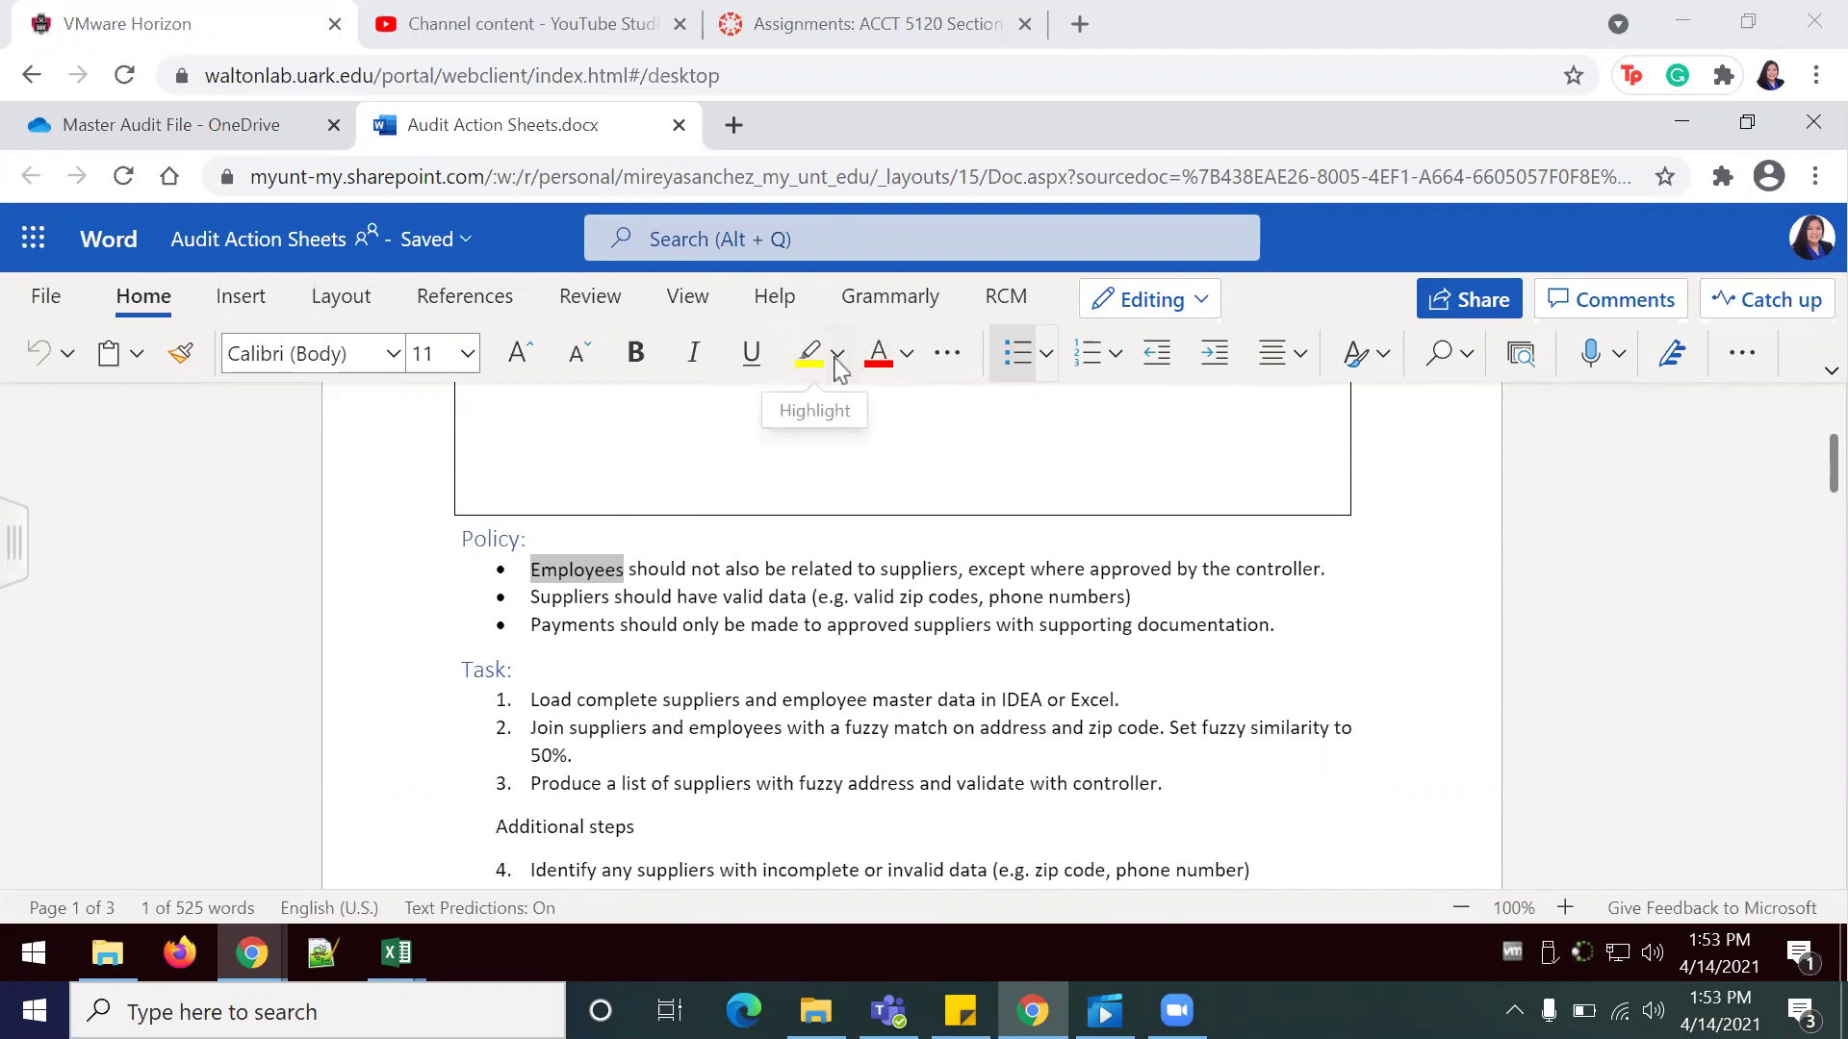
# - Highlight Employees and Suppliers in the Policy bullets in yellow
pyautogui.click(839, 369)
pyautogui.click(807, 470)
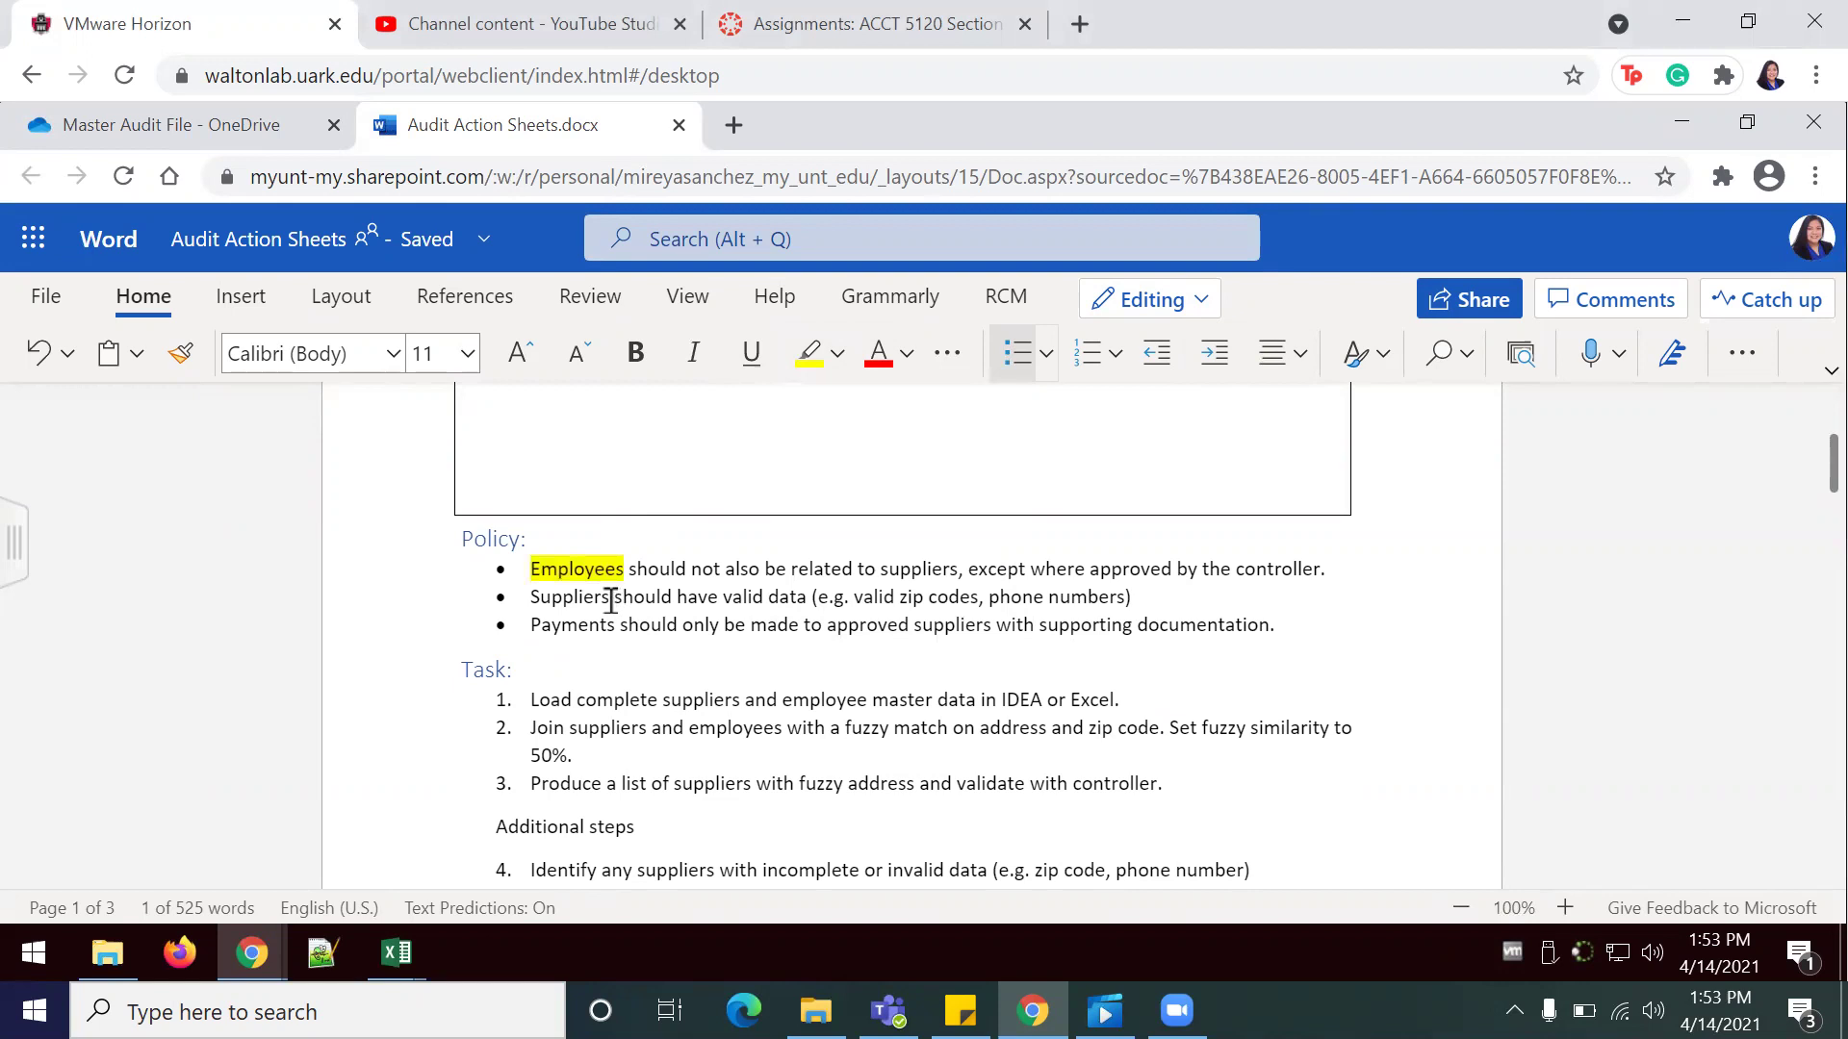
pyautogui.moveTo(611, 600); pyautogui.dragTo(502, 594)
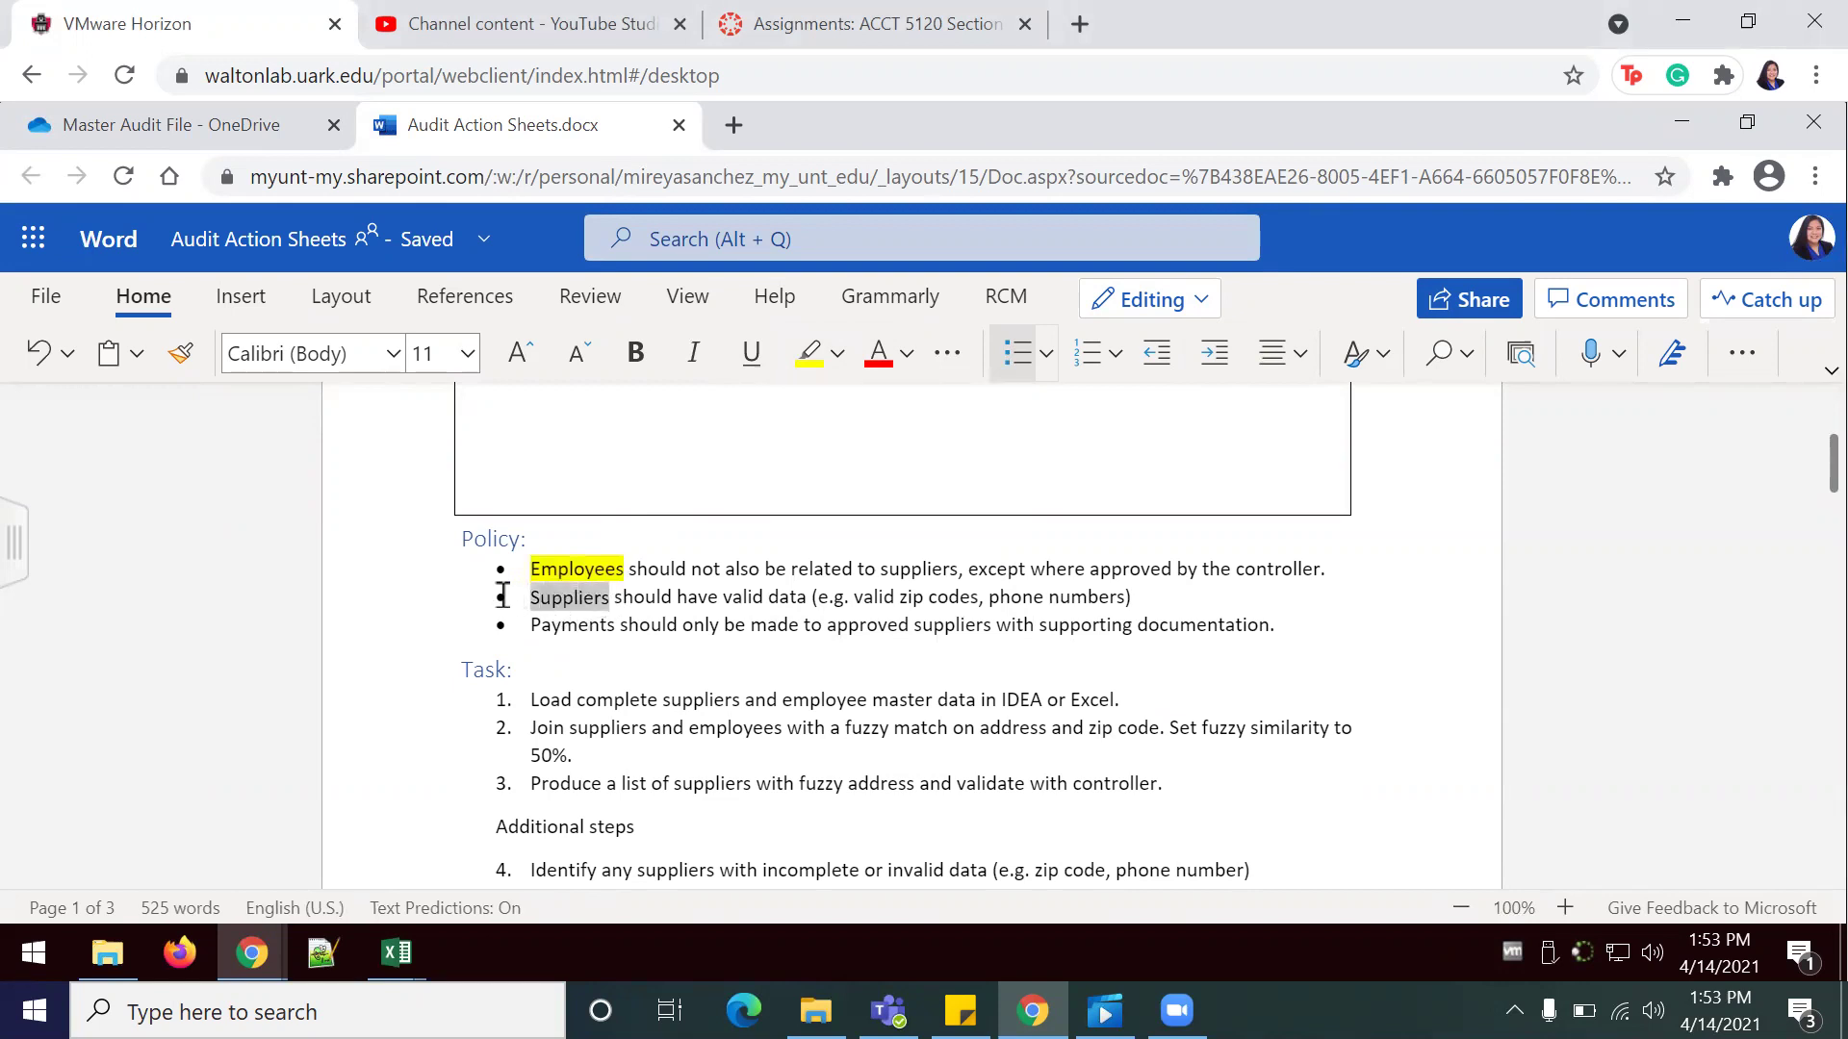
pyautogui.click(837, 353)
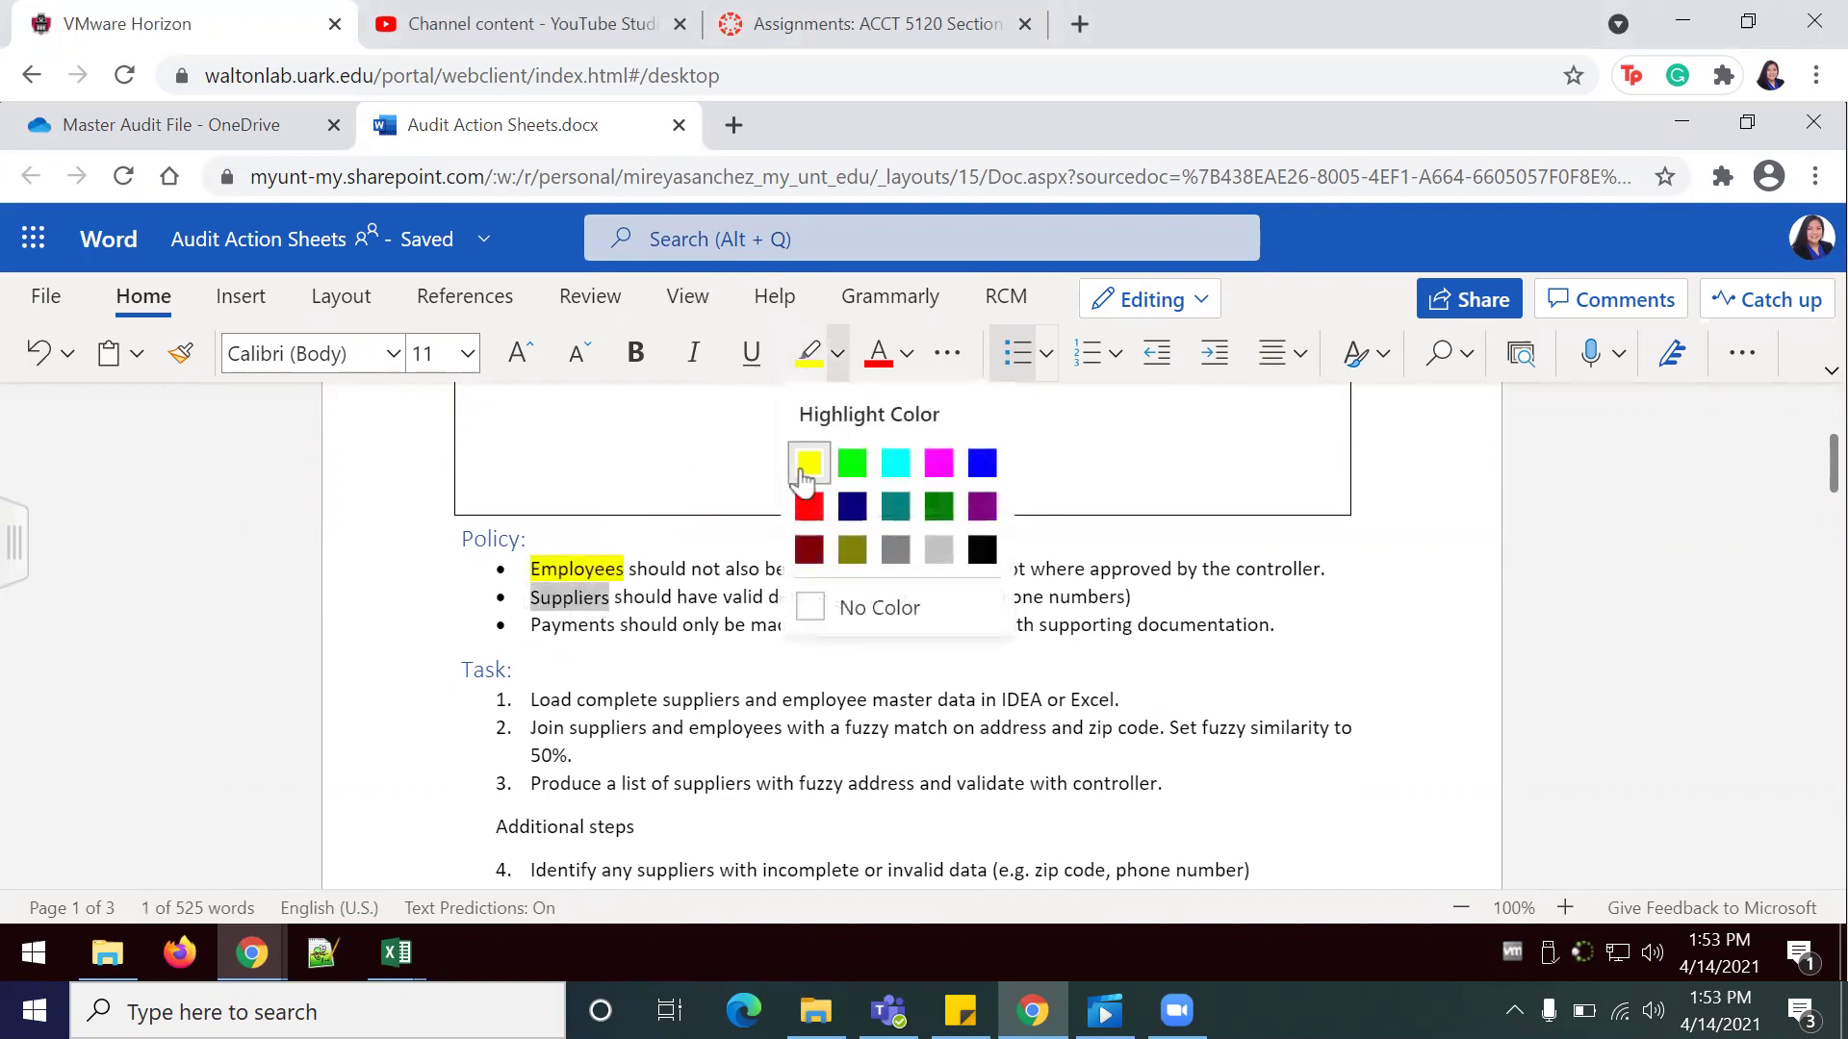
pyautogui.click(806, 464)
pyautogui.click(609, 597)
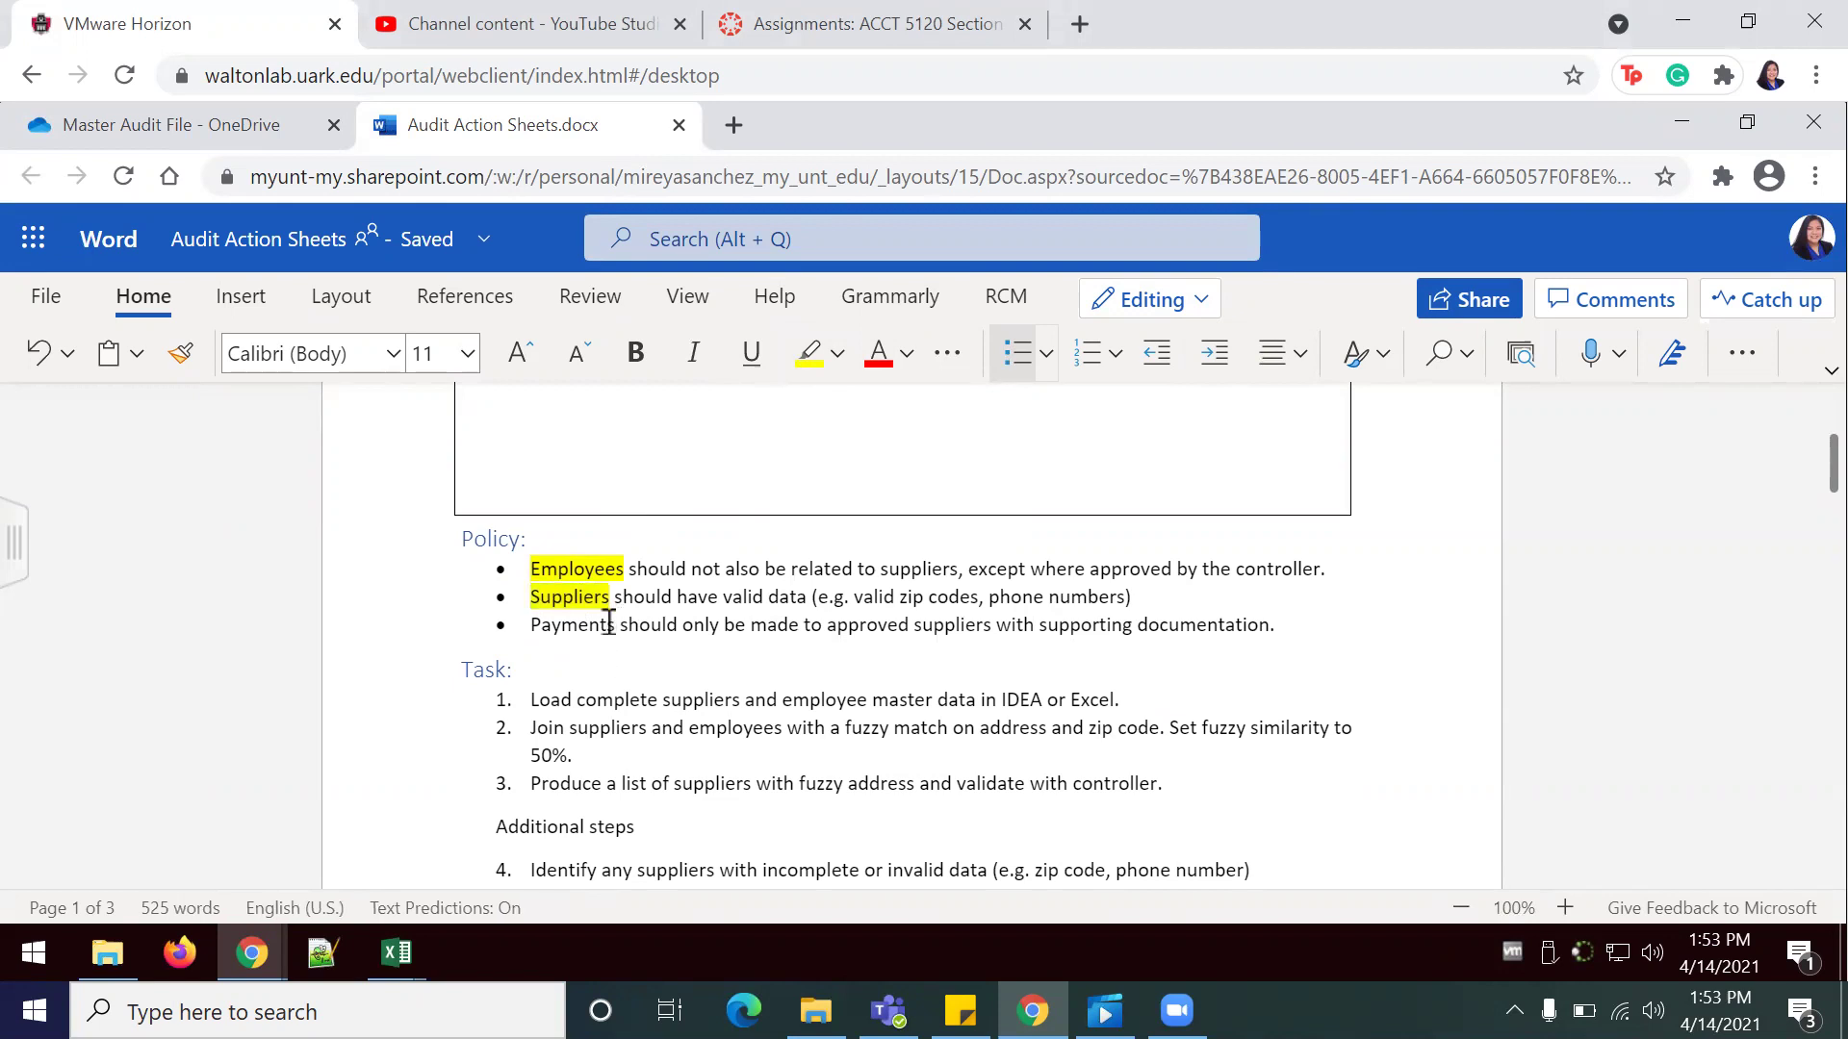
# - Highlight Payments and the lowercase suppliers in the first and third bullets in yellow
pyautogui.moveTo(609, 623); pyautogui.dragTo(528, 624)
pyautogui.click(837, 353)
pyautogui.click(806, 464)
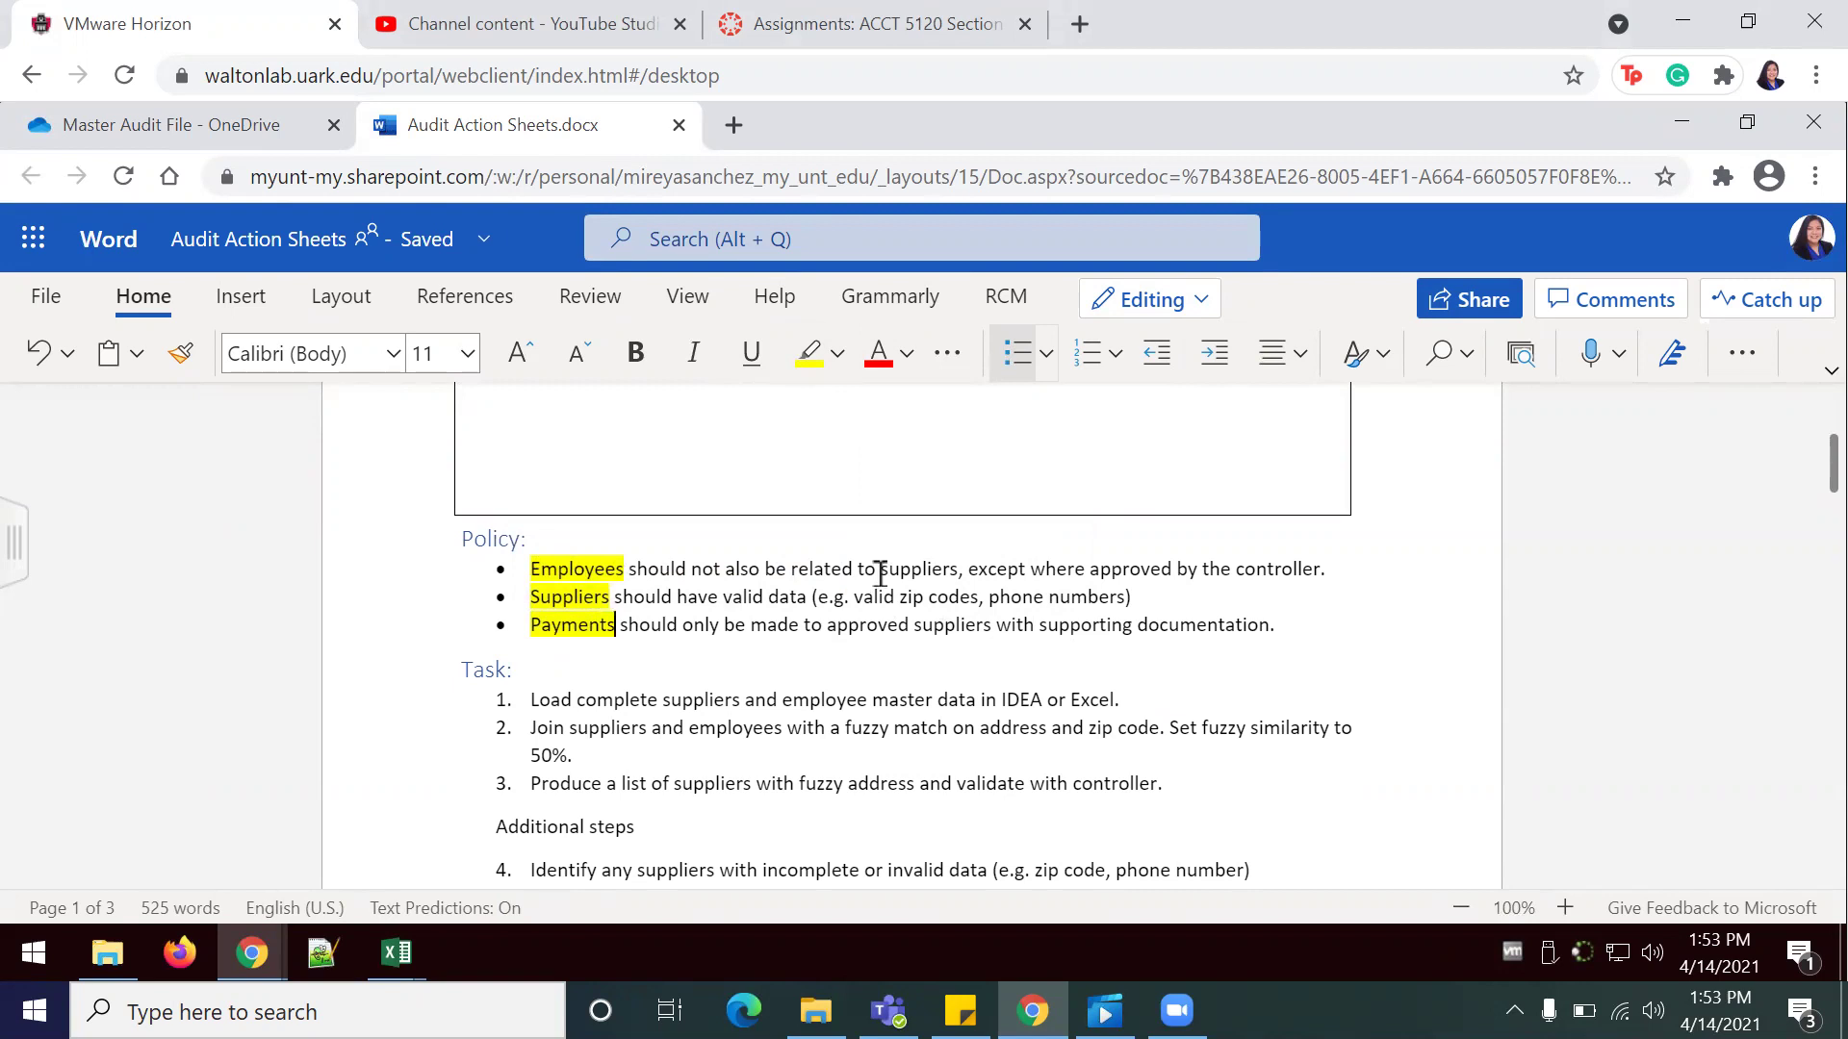
pyautogui.moveTo(880, 574); pyautogui.dragTo(957, 570)
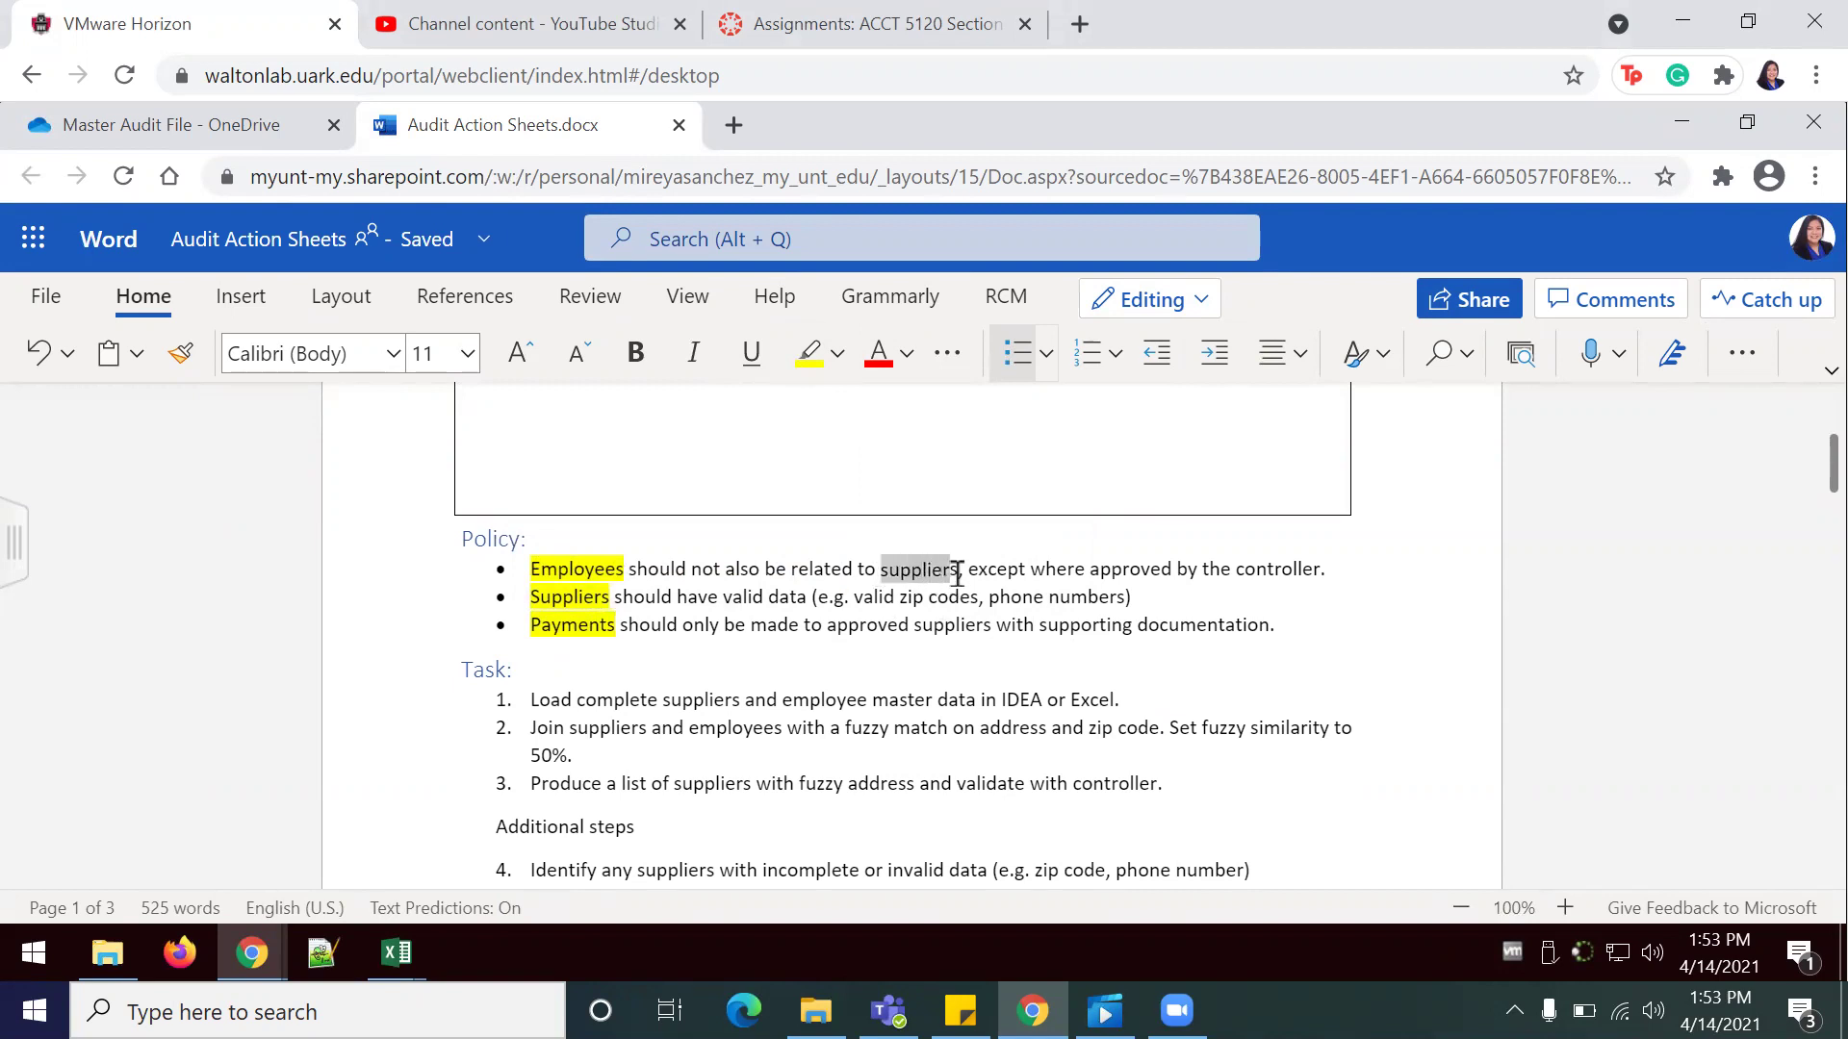
pyautogui.click(805, 365)
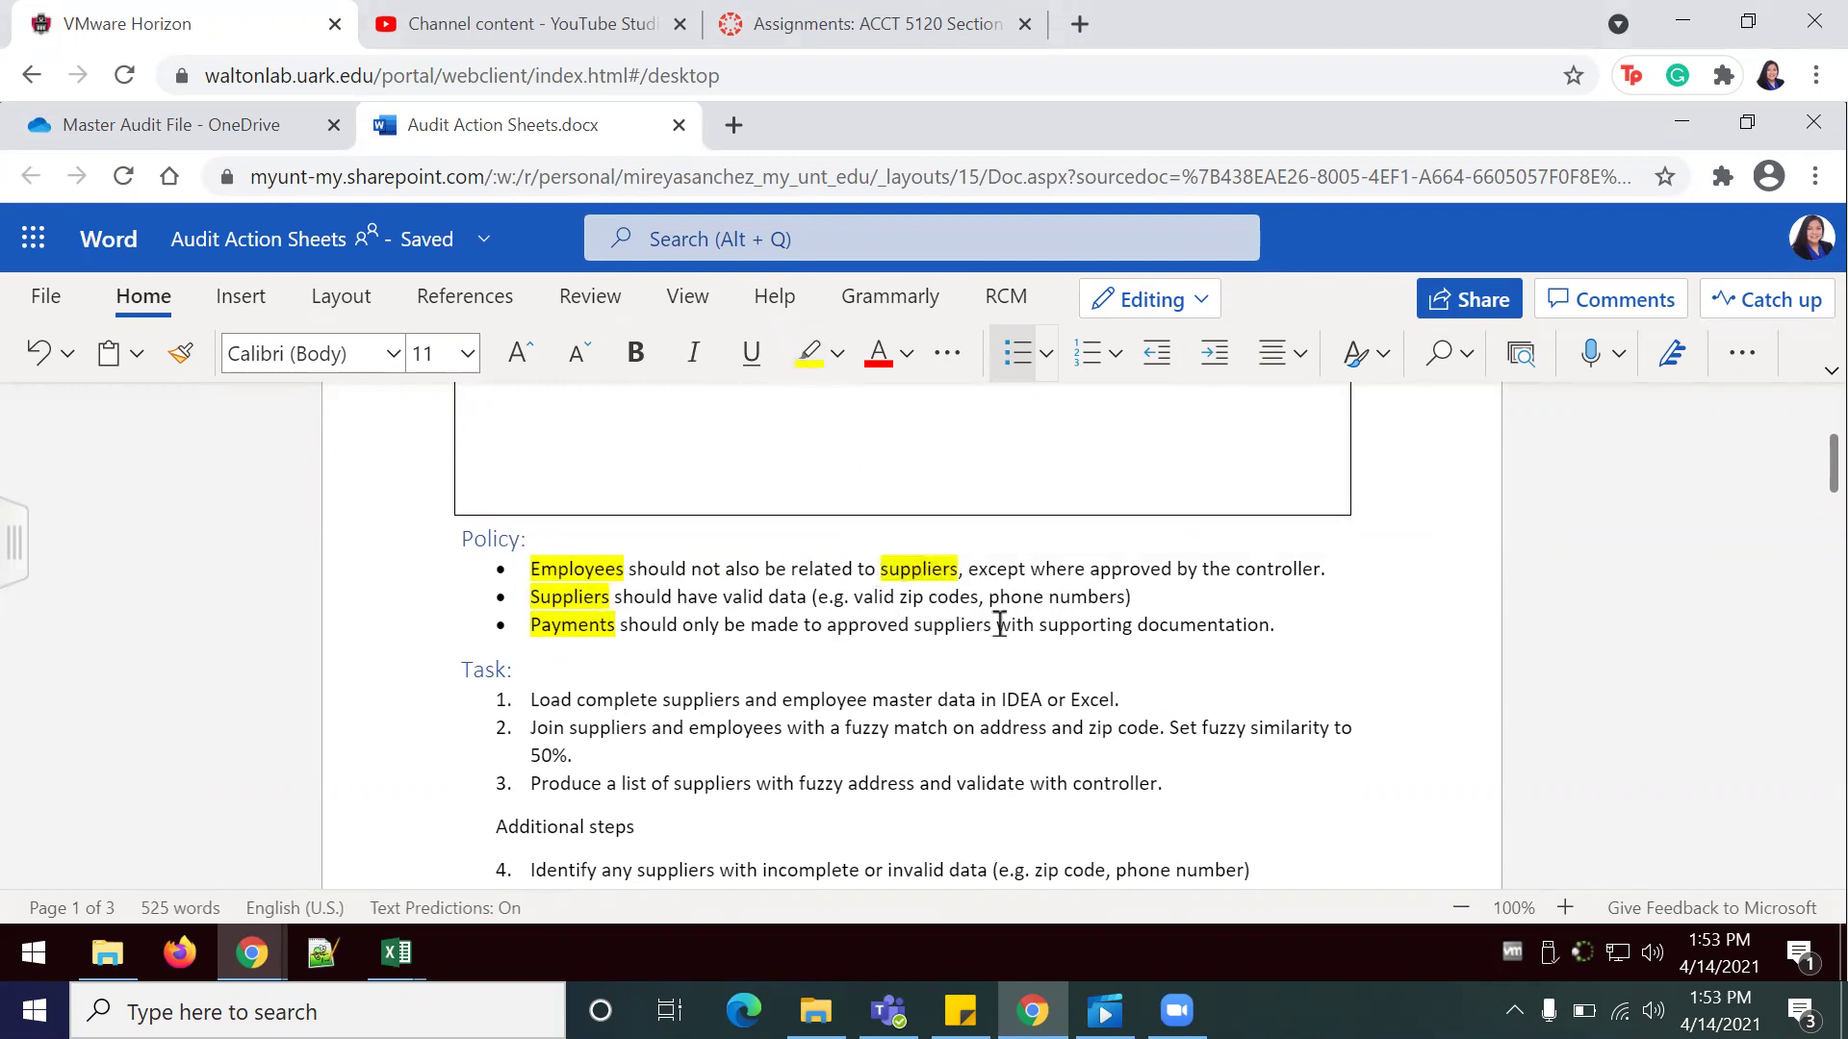
pyautogui.moveTo(911, 625); pyautogui.dragTo(990, 629)
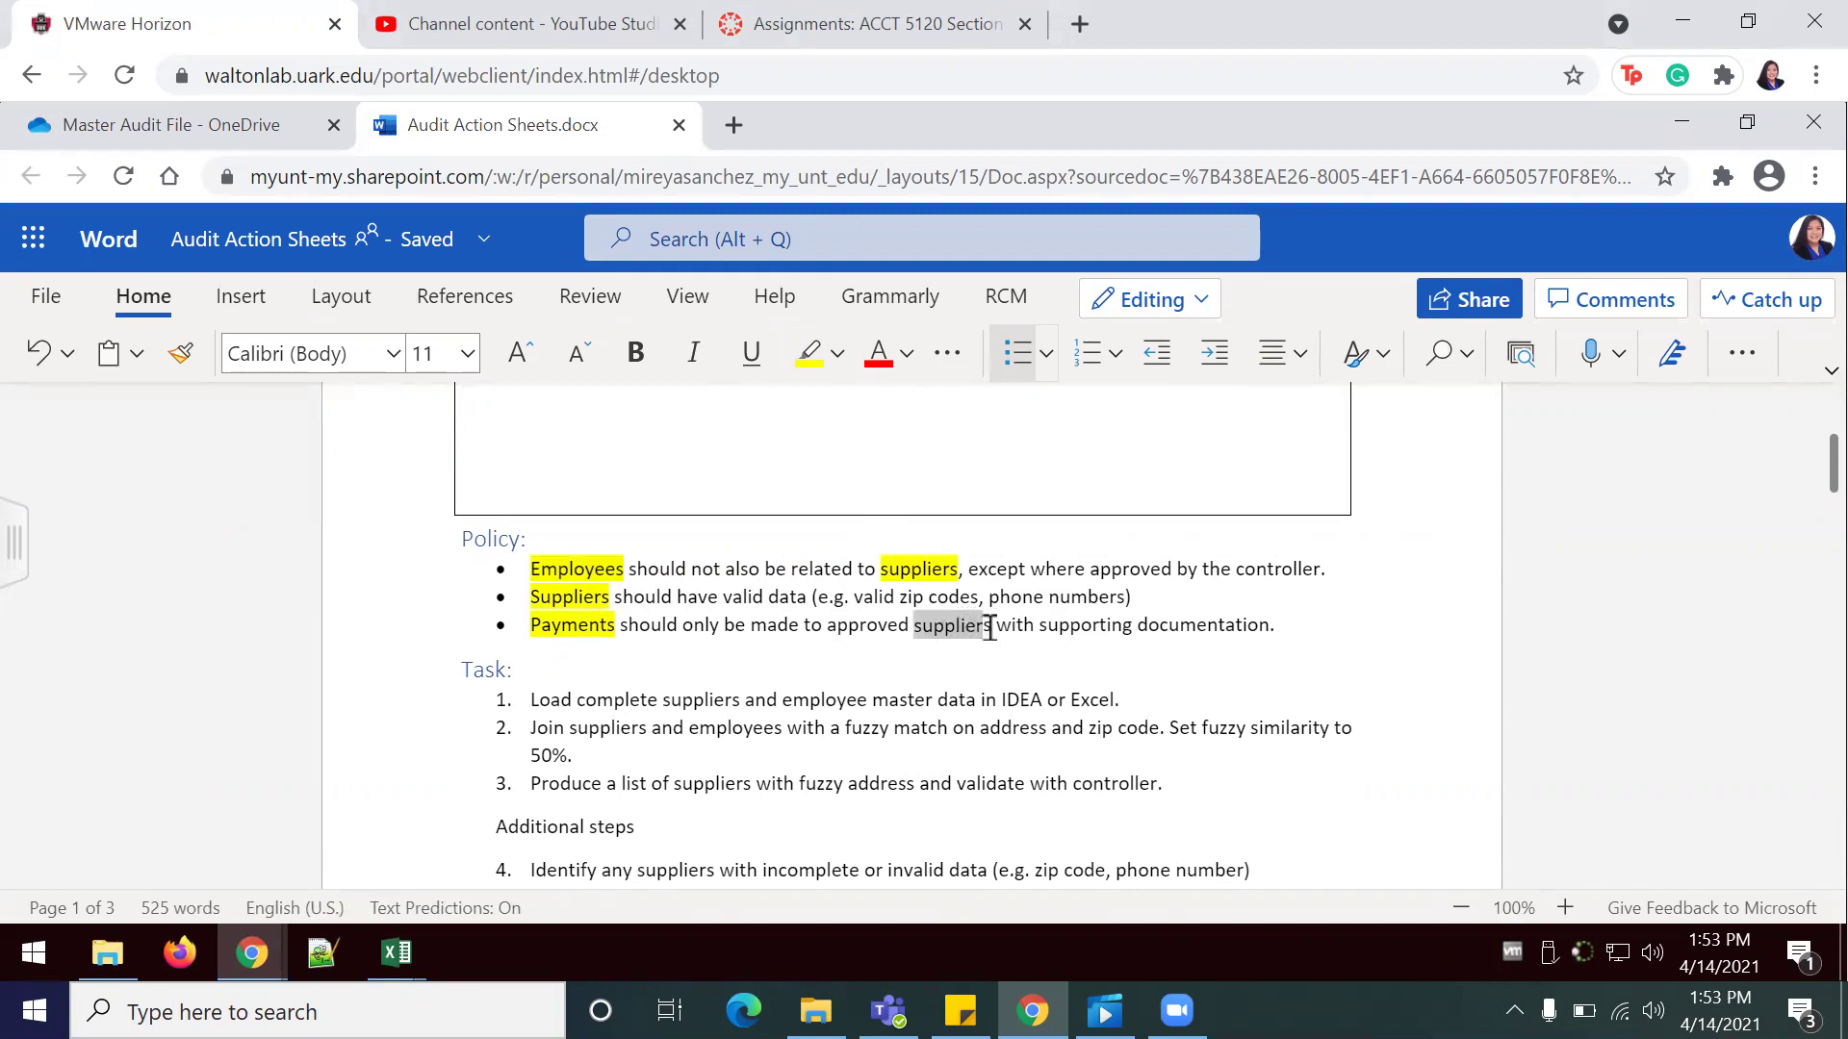
pyautogui.click(805, 365)
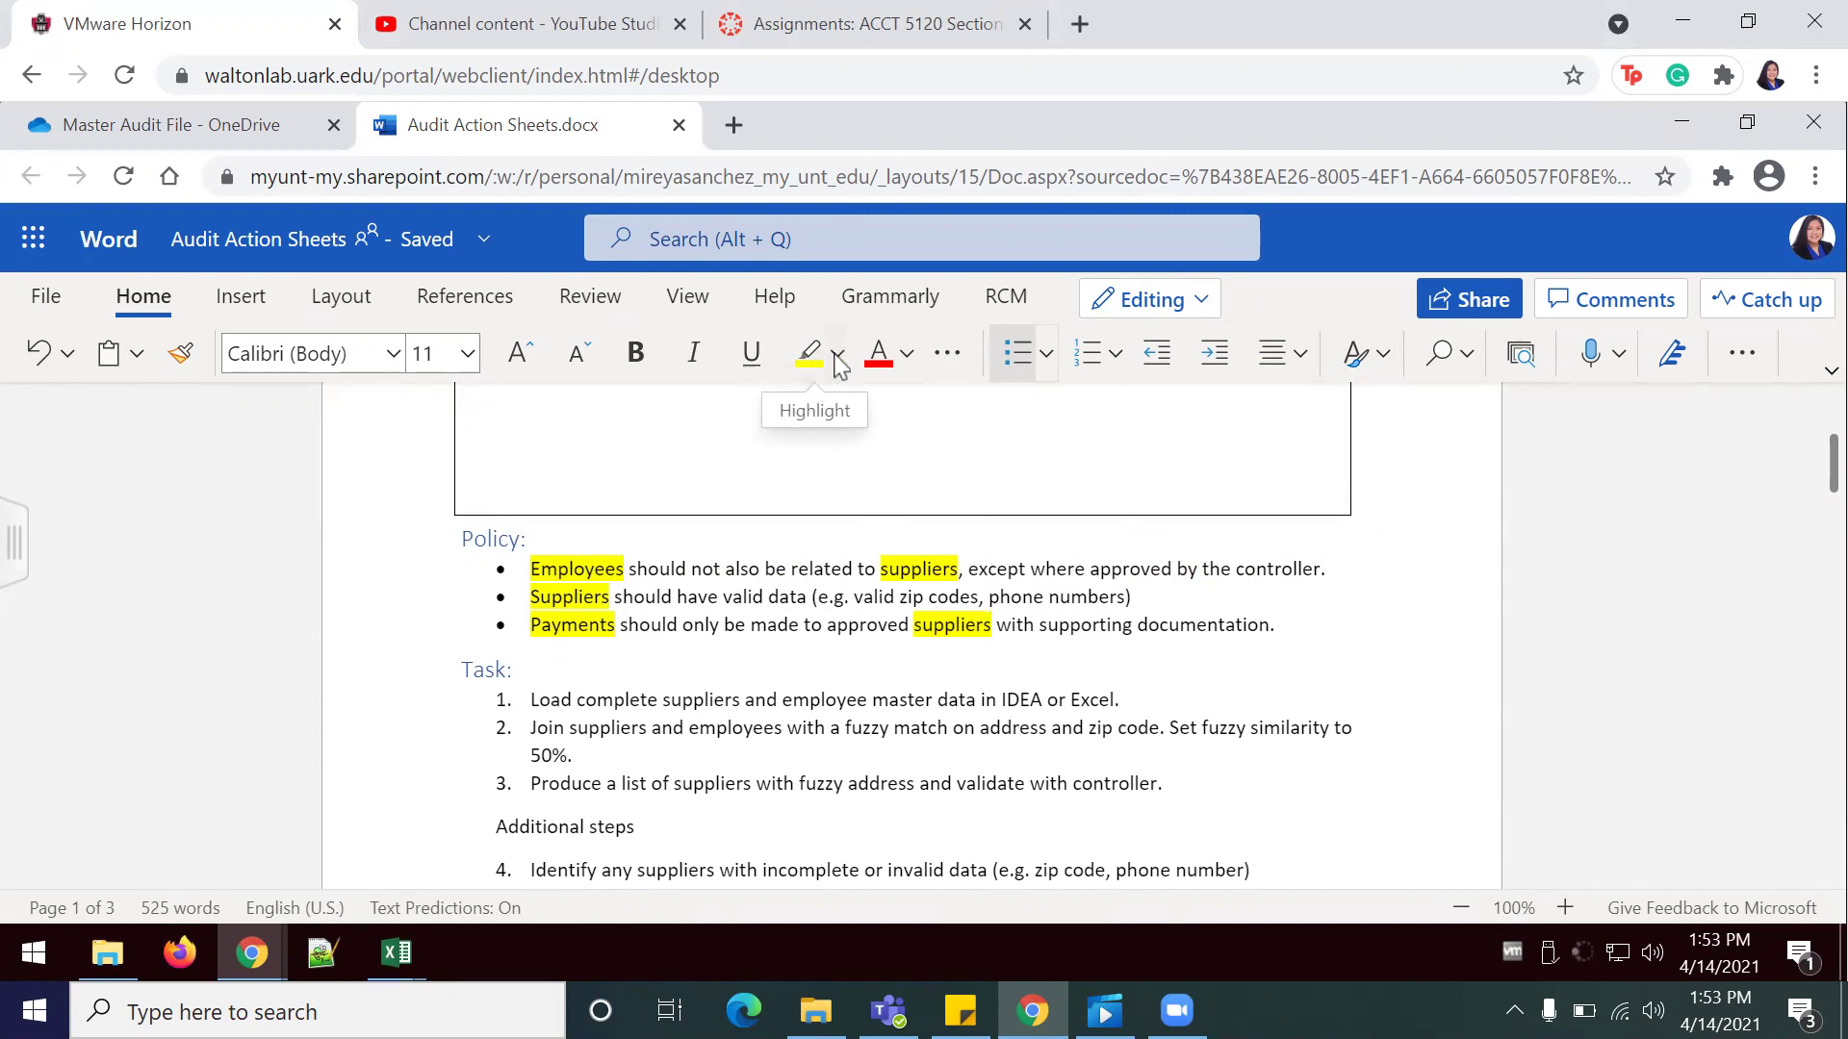
# - Highlight '(e.g. valid zip codes, phone numbers)' in the second Policy bullet in green
pyautogui.click(836, 356)
pyautogui.click(849, 465)
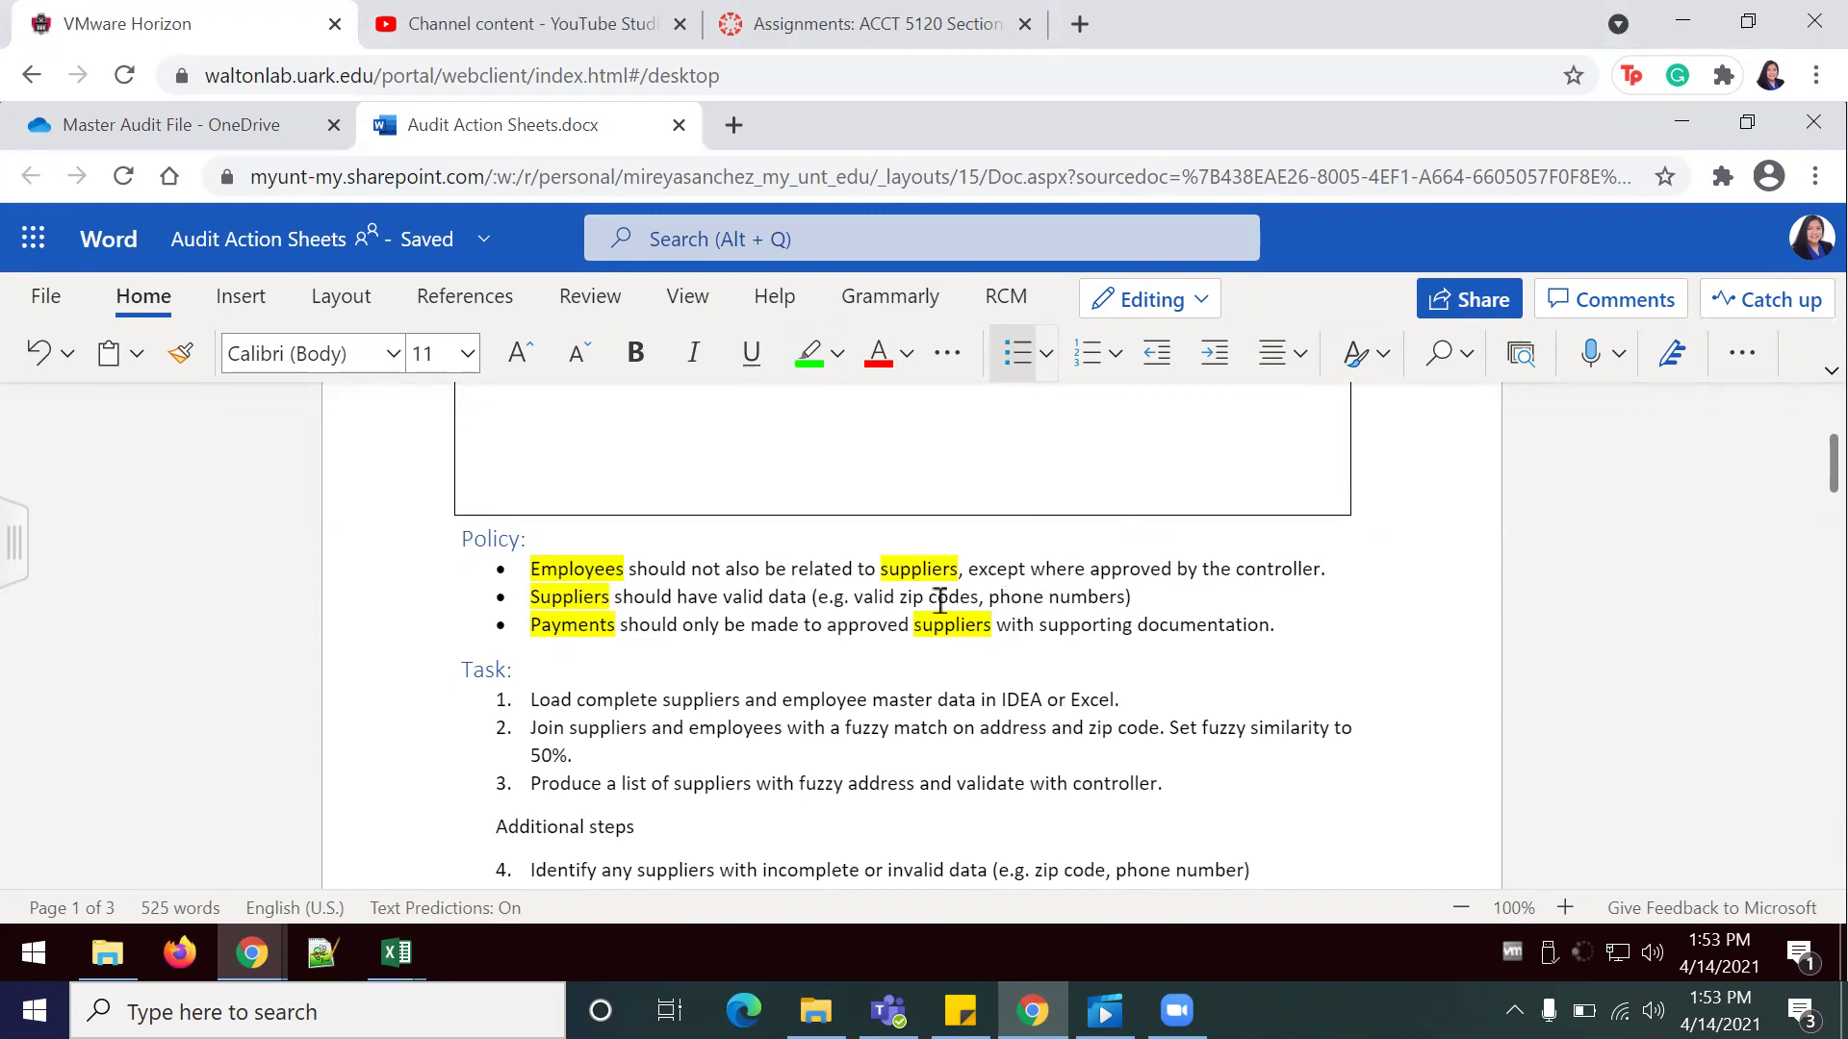
pyautogui.moveTo(813, 598); pyautogui.dragTo(1140, 612)
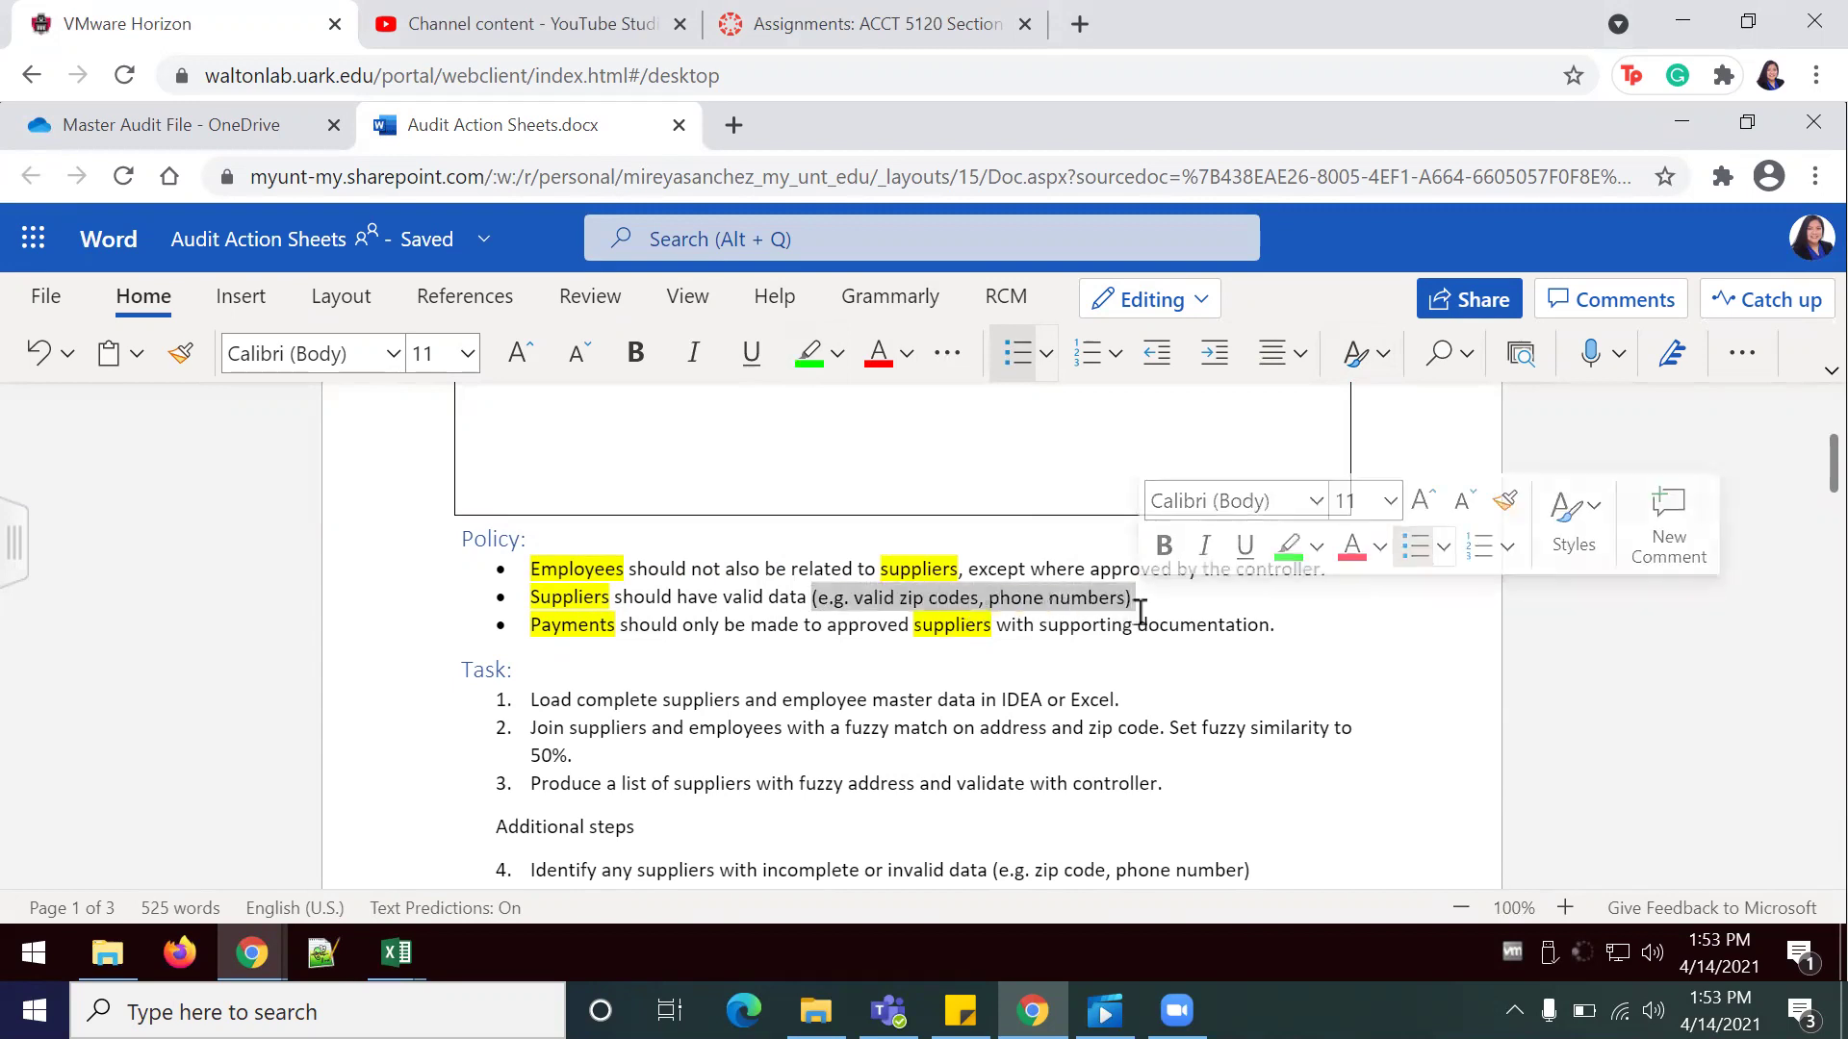
pyautogui.click(1287, 546)
pyautogui.press('Right')
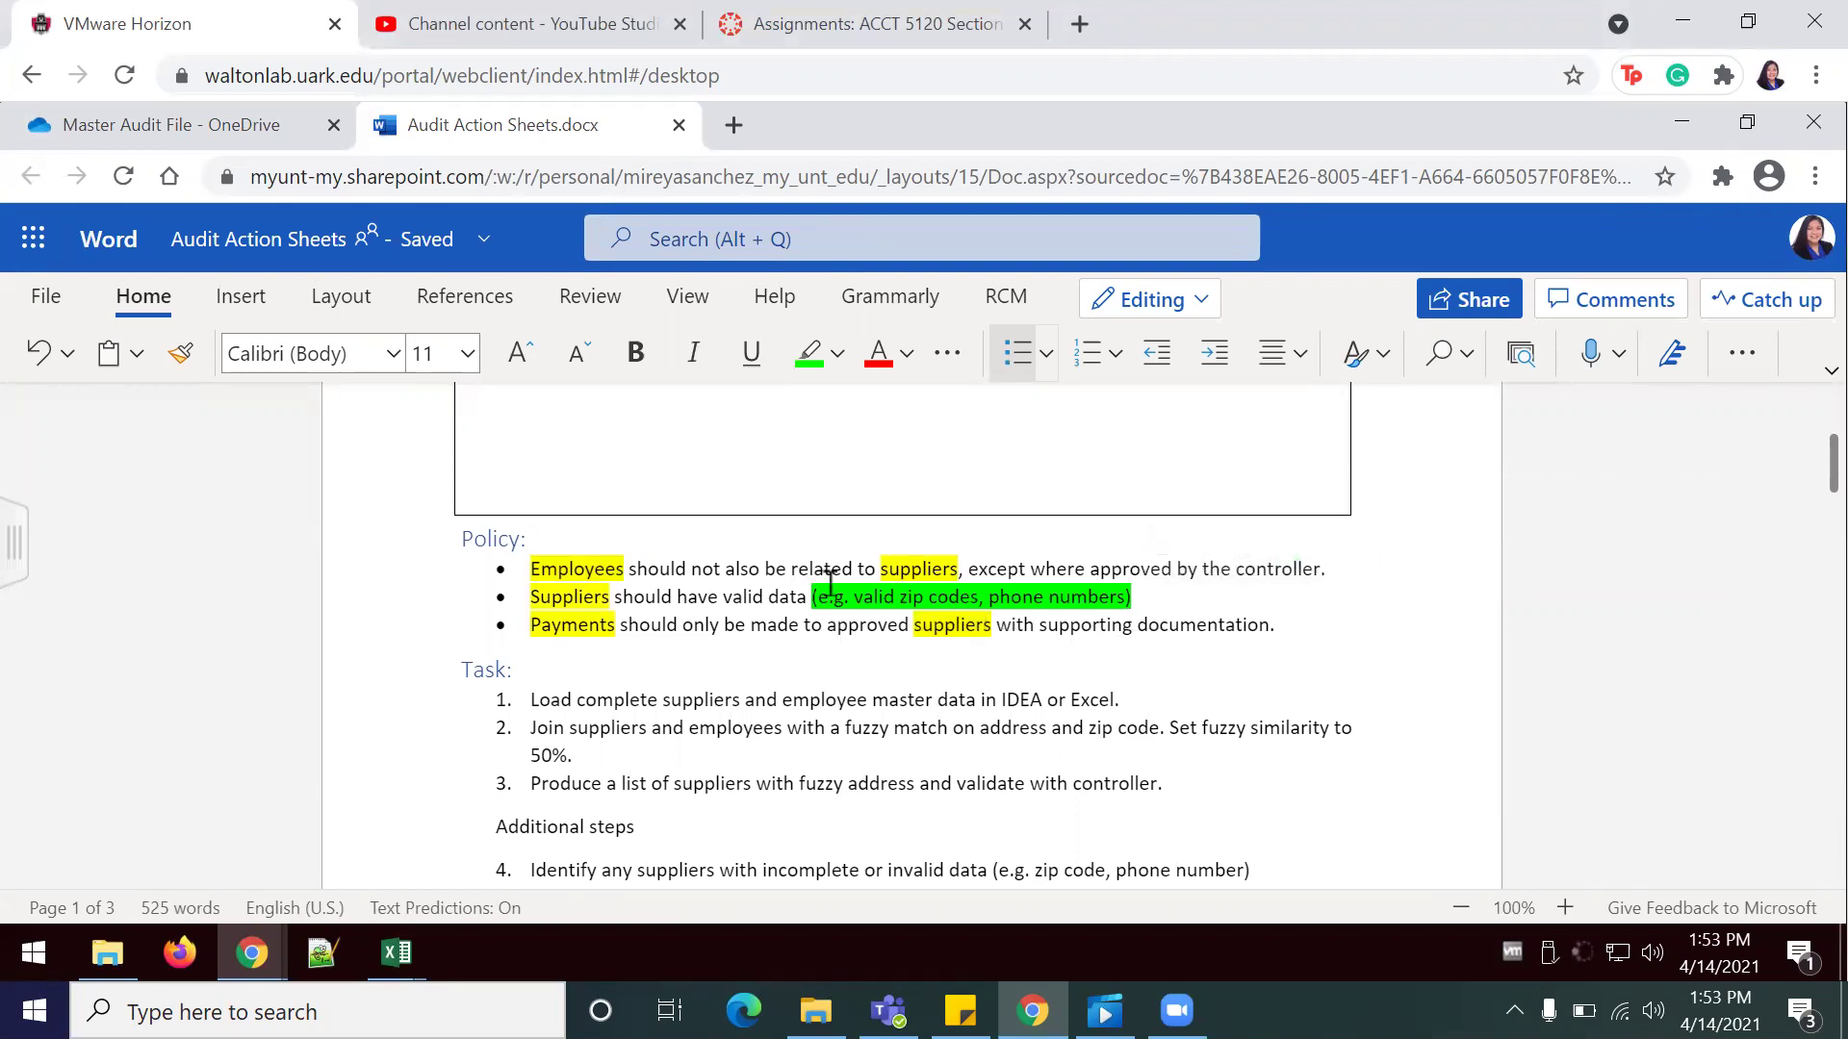
# - Highlight 'should not also be related to', 'should have valid data' and 'should only be made to approved' in cyan
pyautogui.moveTo(628, 569); pyautogui.dragTo(882, 571)
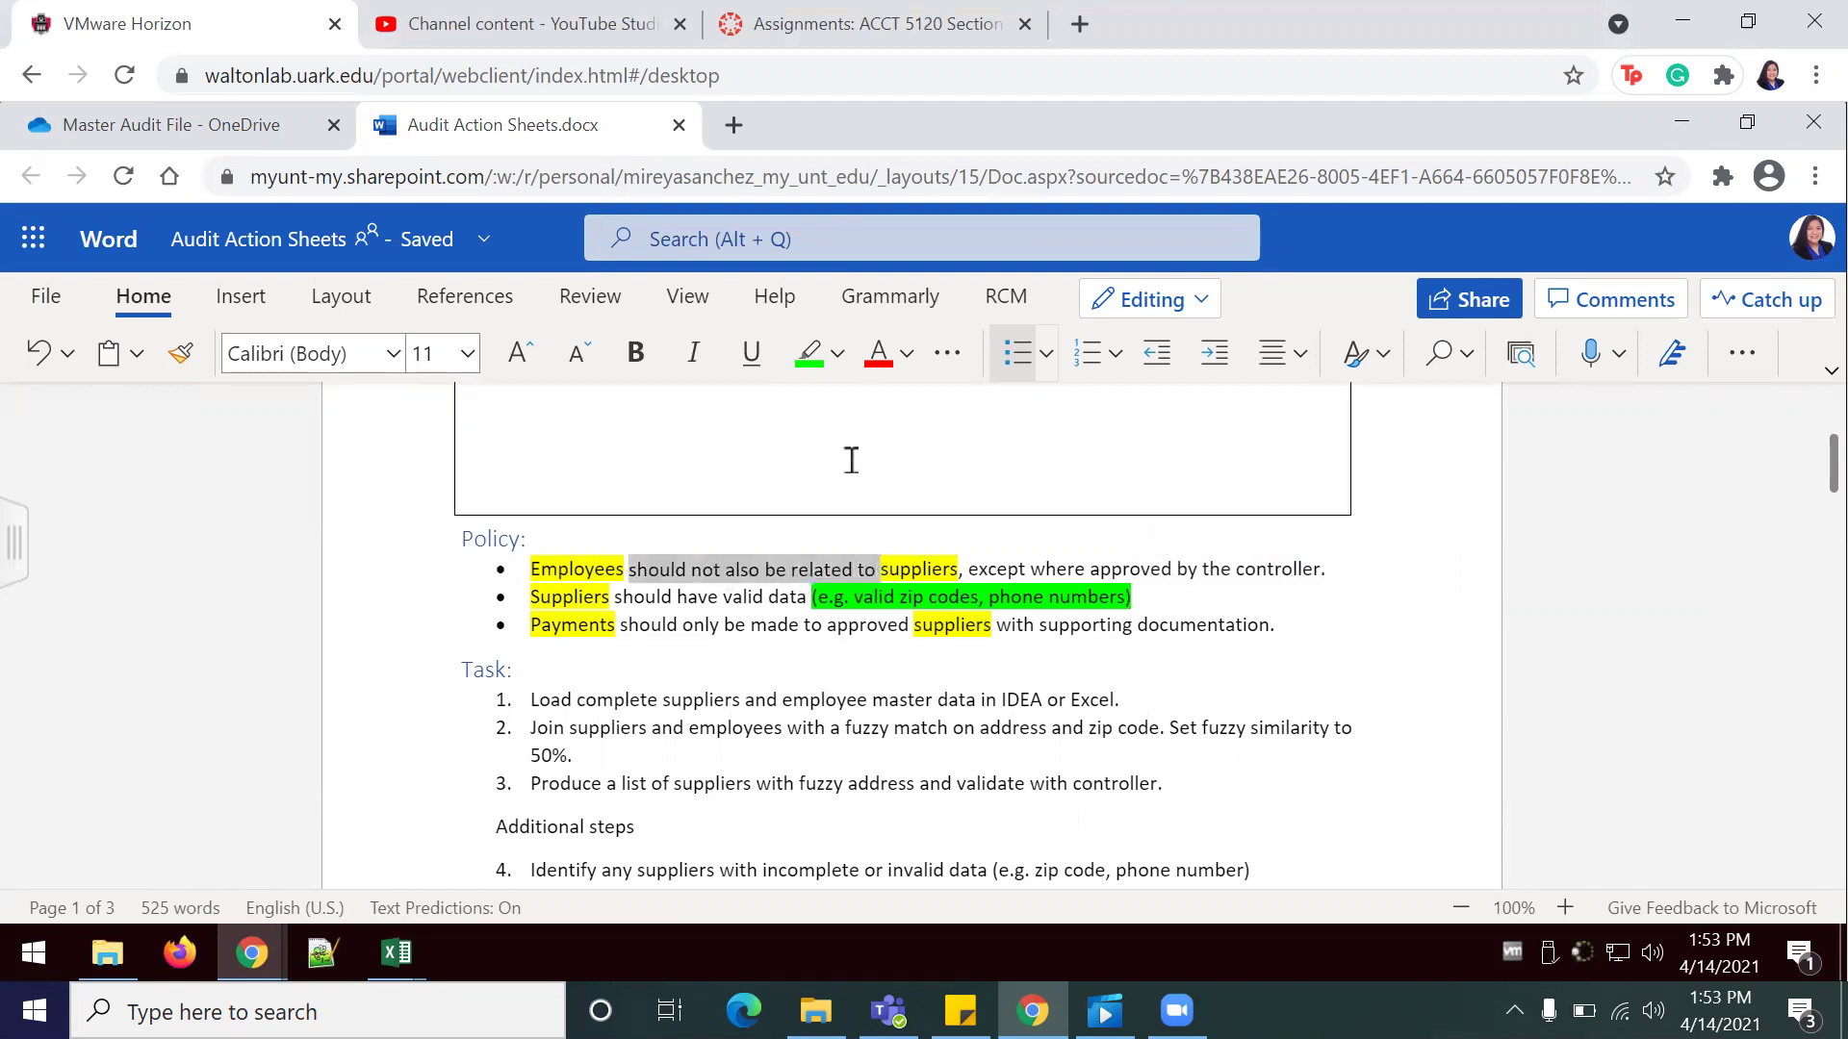
pyautogui.click(836, 354)
pyautogui.click(891, 465)
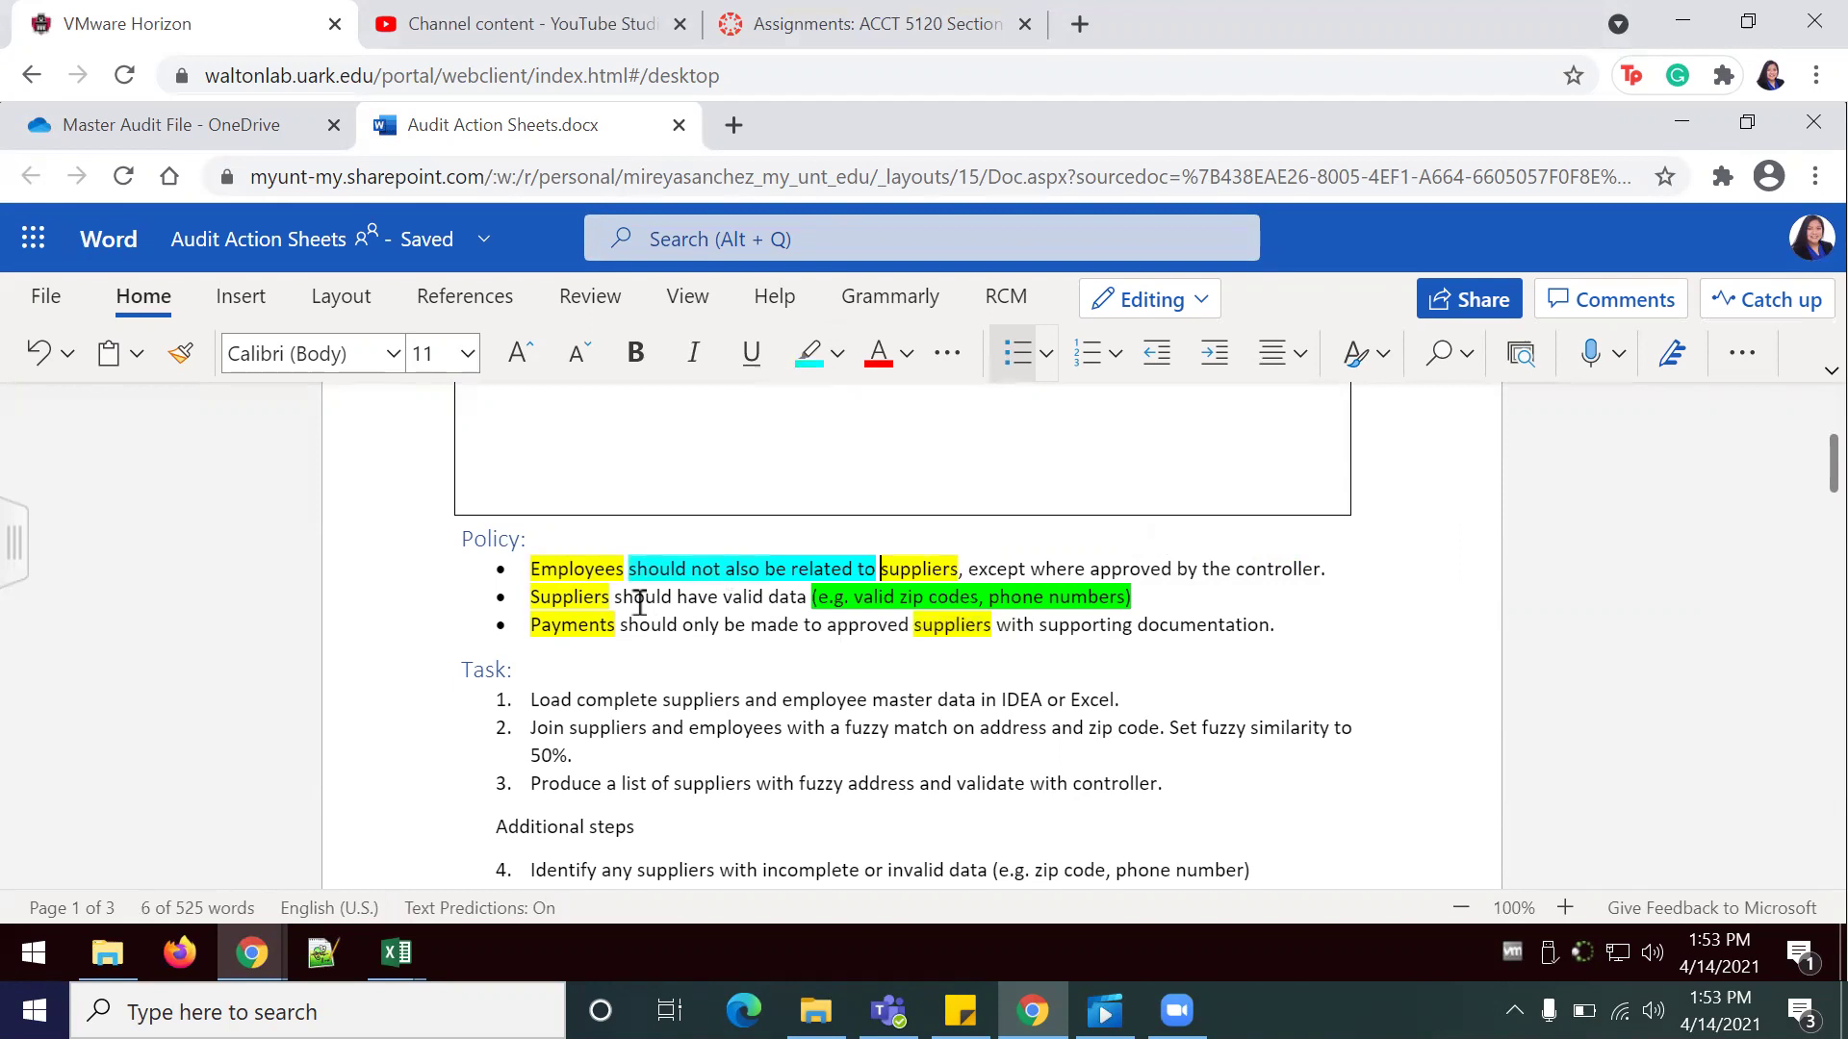
pyautogui.moveTo(615, 598); pyautogui.dragTo(803, 598)
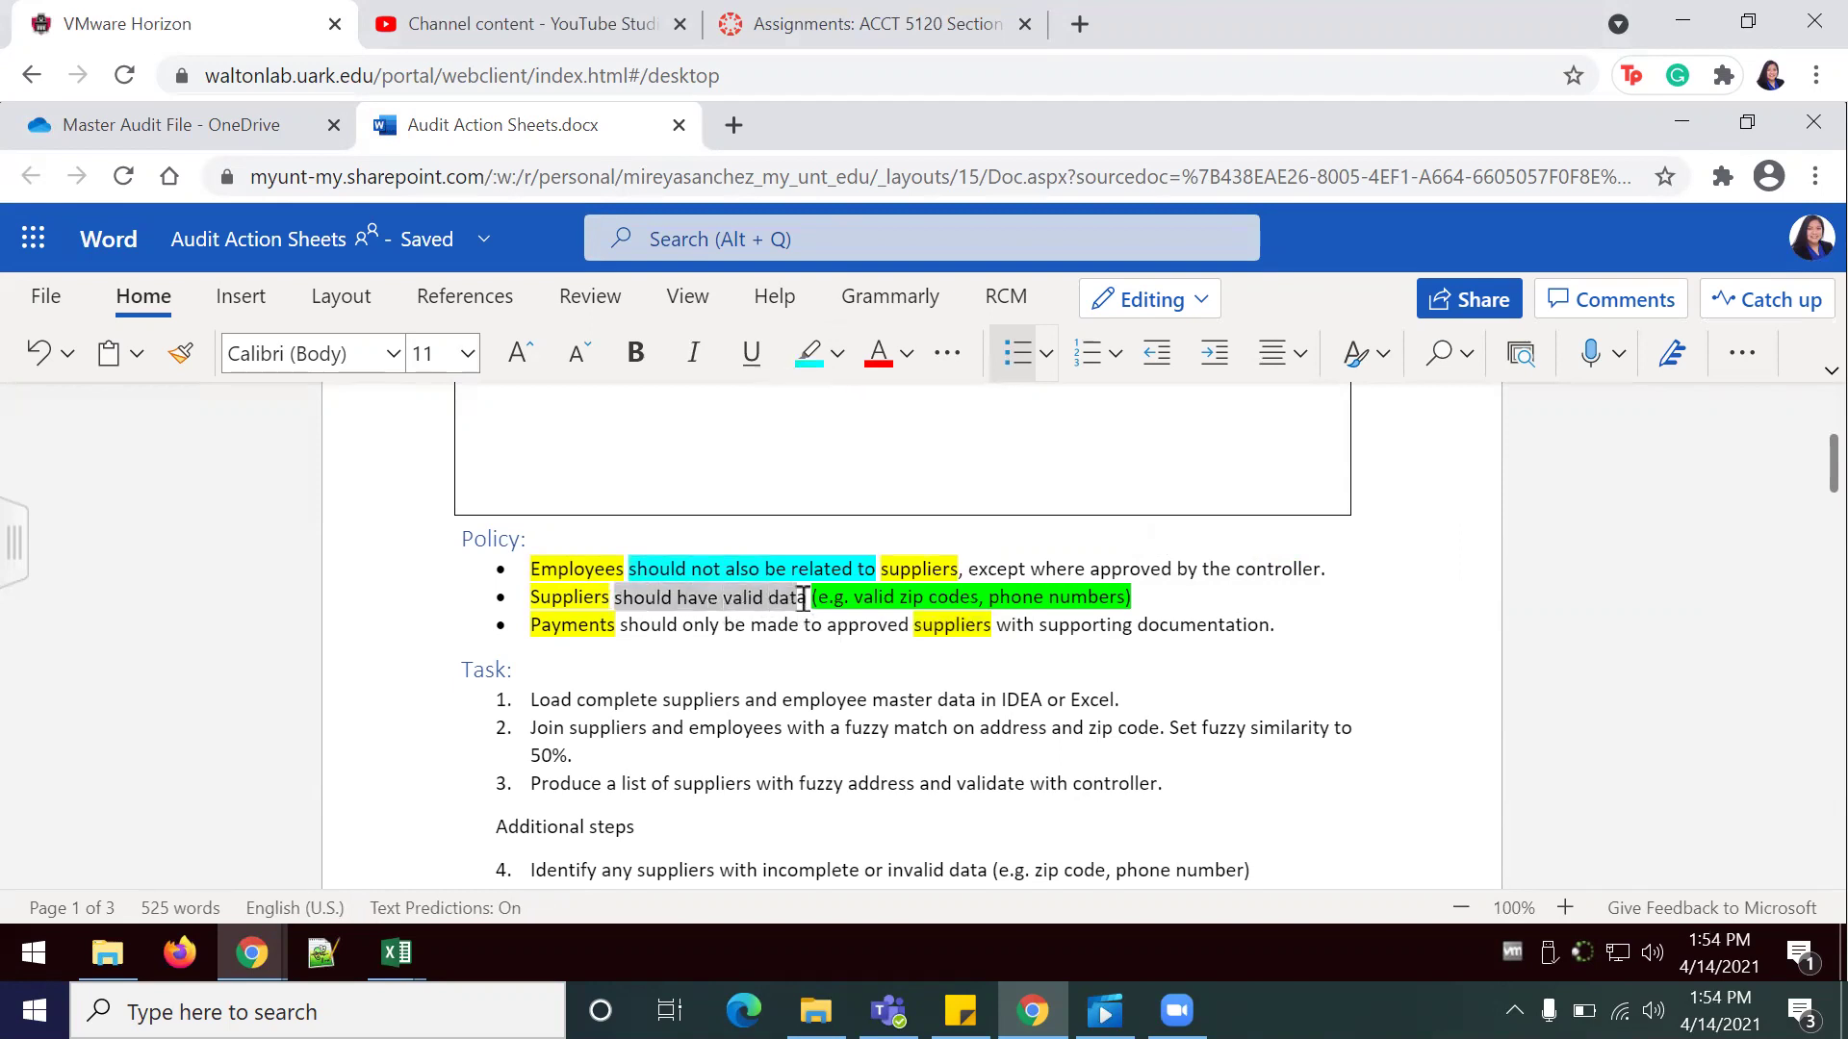
pyautogui.click(809, 354)
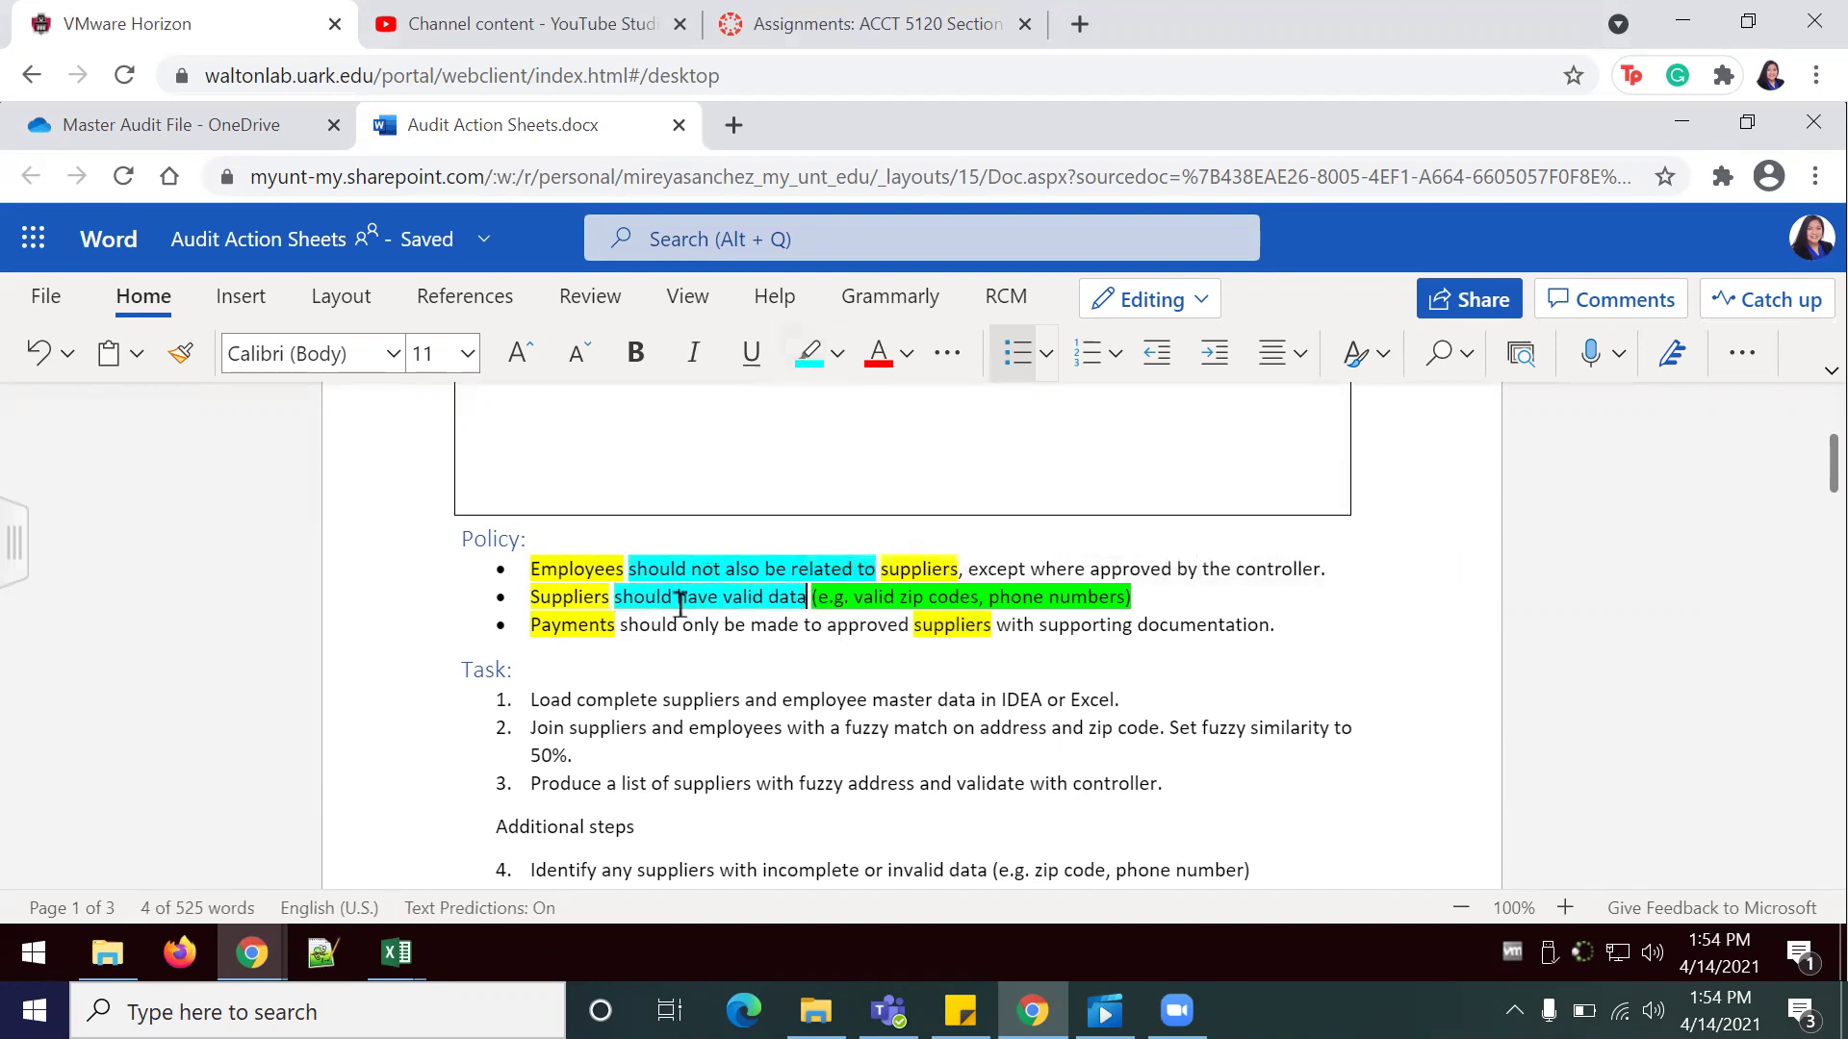
pyautogui.moveTo(625, 626); pyautogui.dragTo(910, 643)
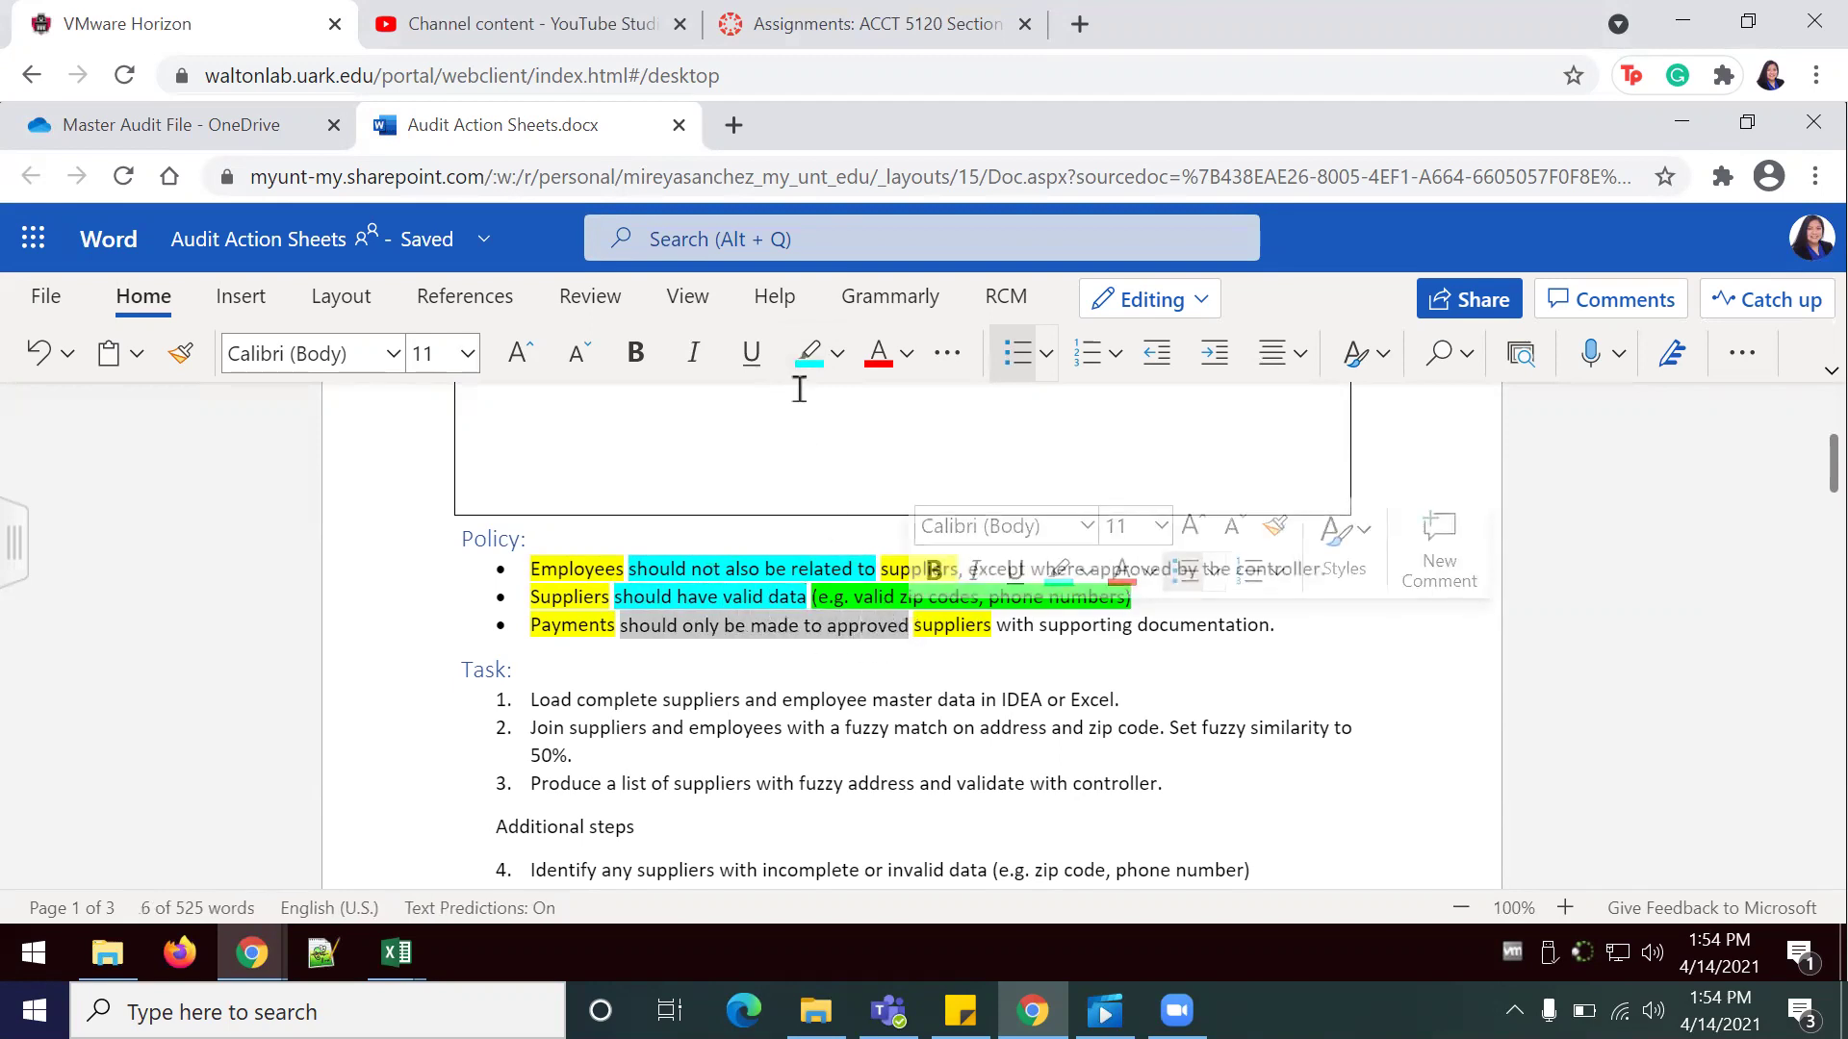
pyautogui.click(811, 355)
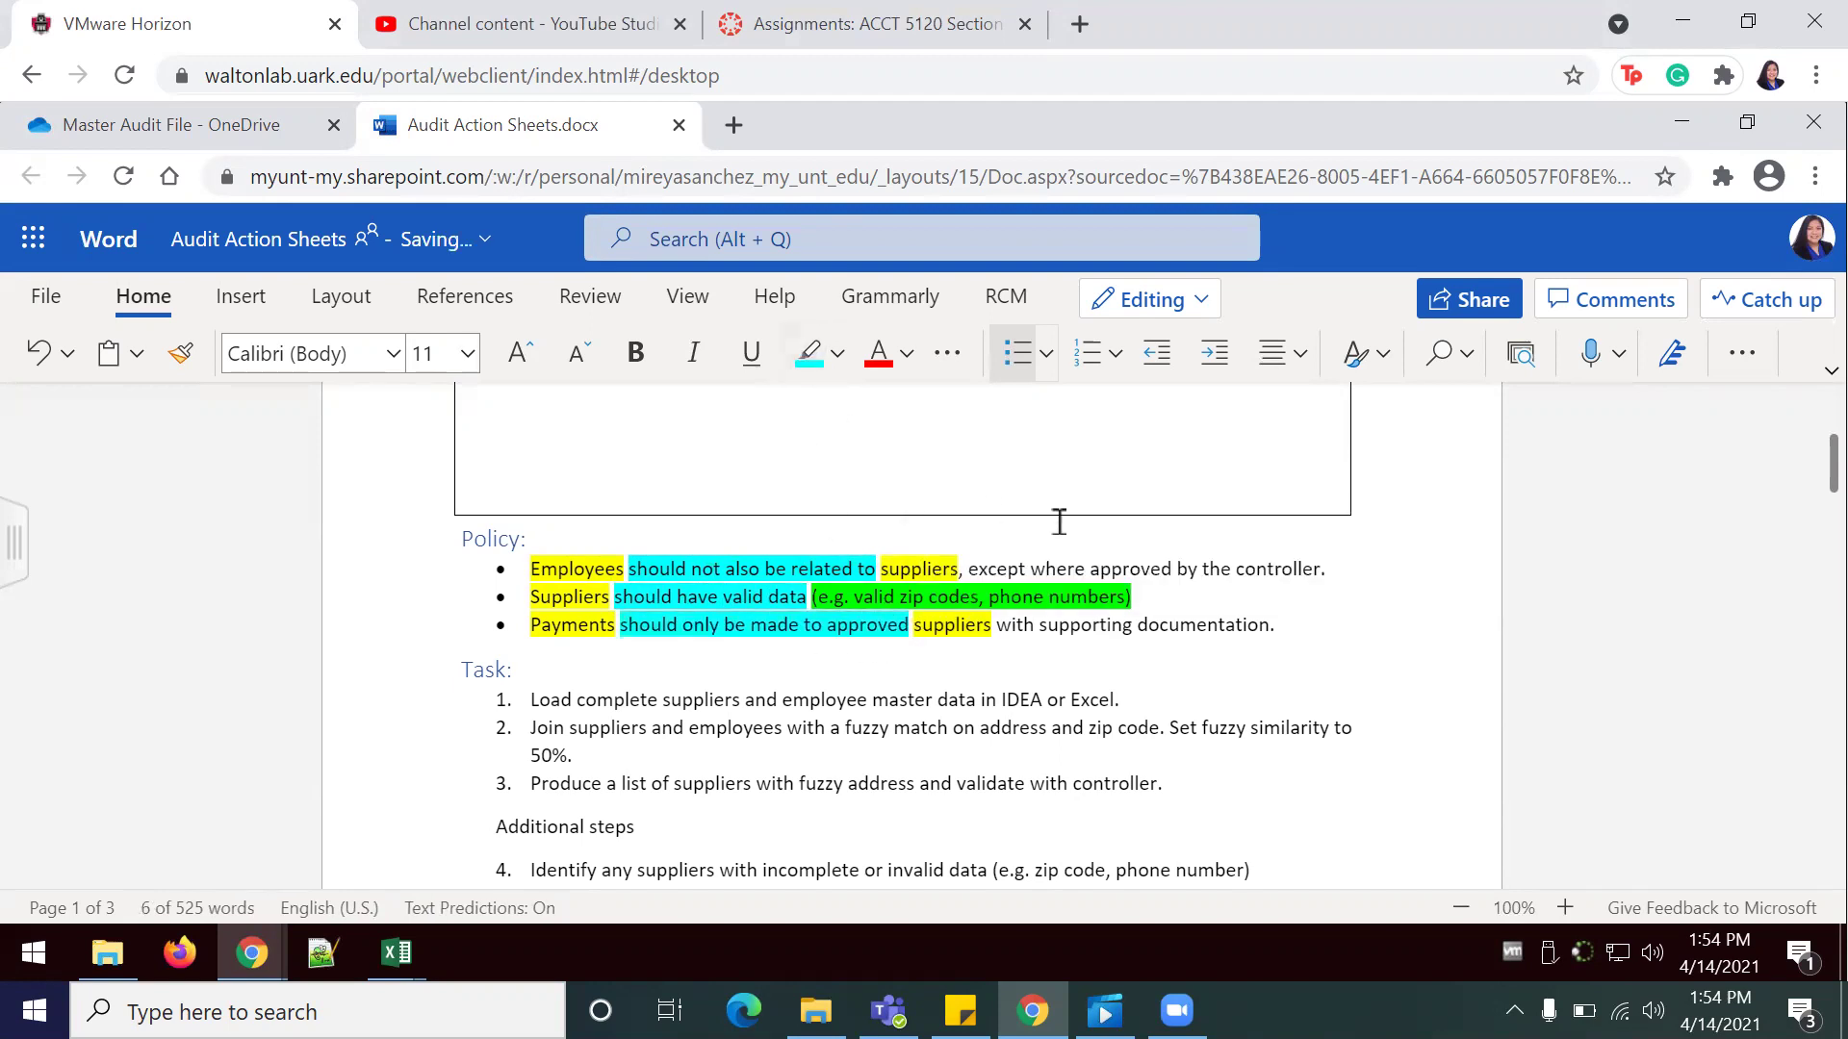
# - Highlight 'except where approved by the controller' and 'with supporting documentation' in cyan
pyautogui.moveTo(965, 568); pyautogui.dragTo(1326, 570)
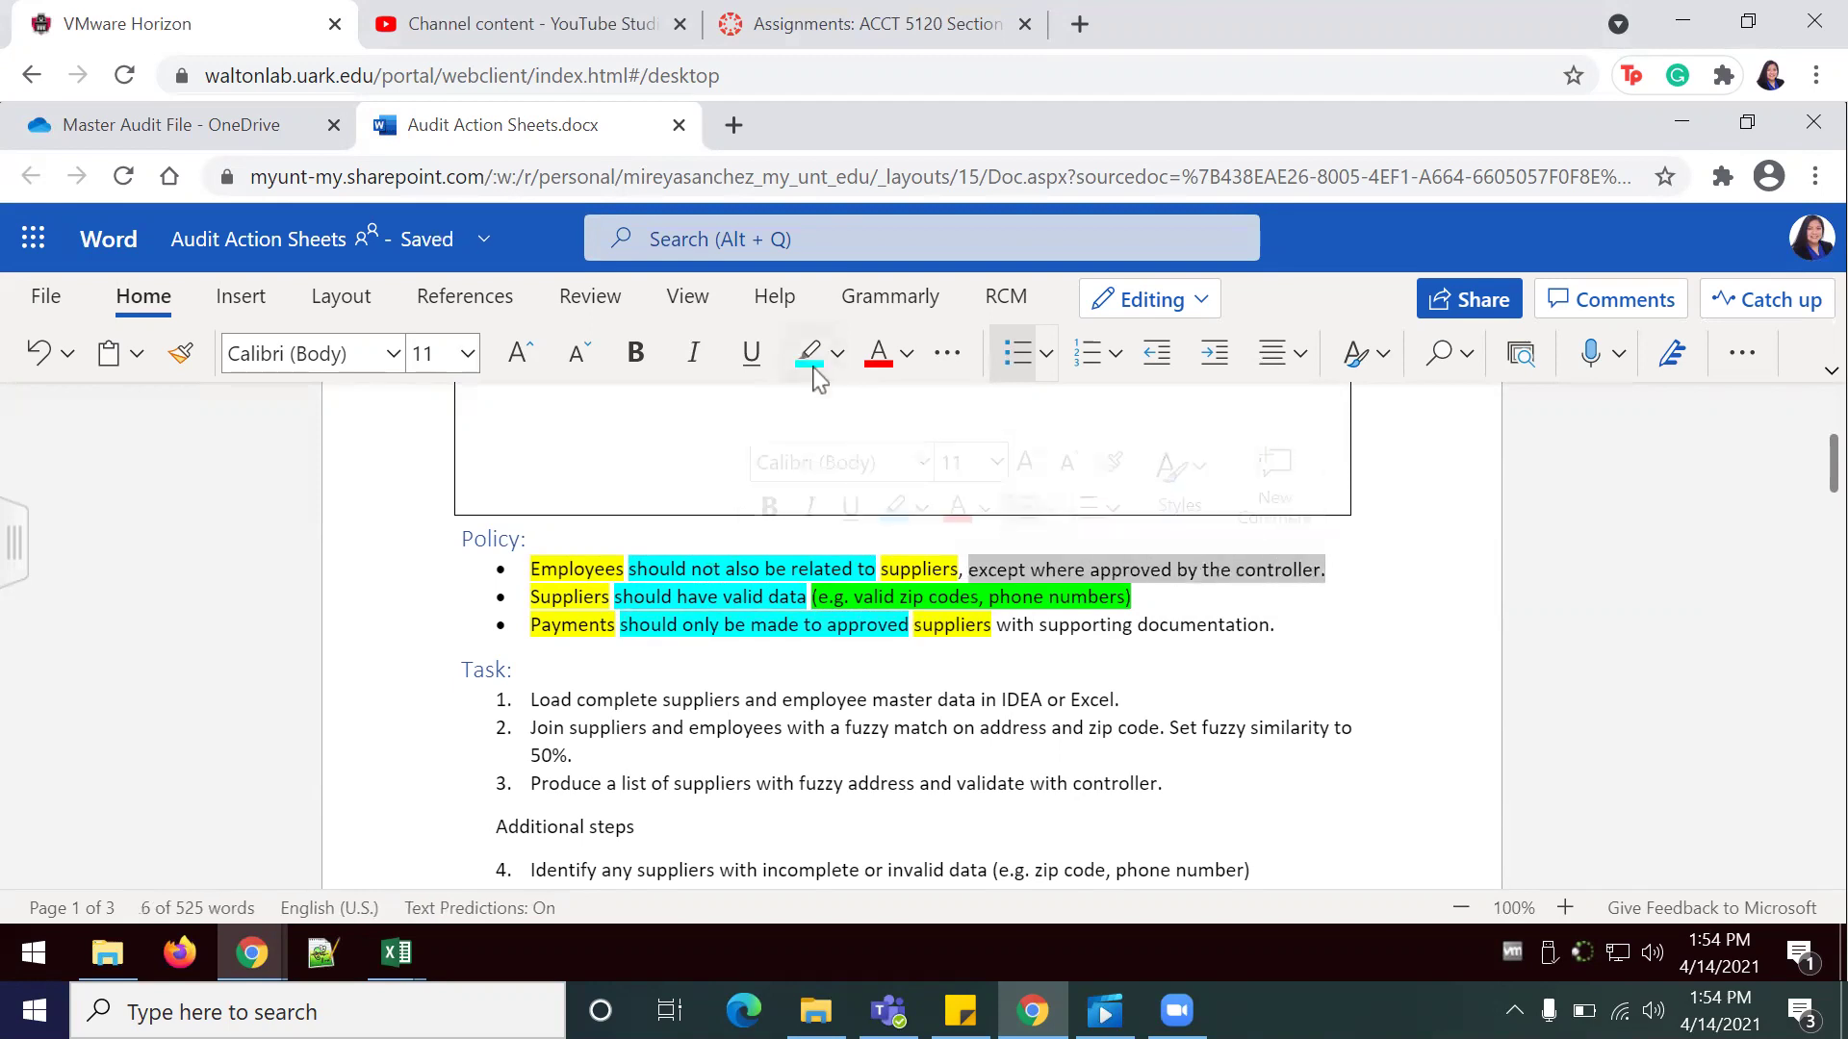
pyautogui.click(811, 355)
pyautogui.moveTo(998, 625); pyautogui.dragTo(1249, 627)
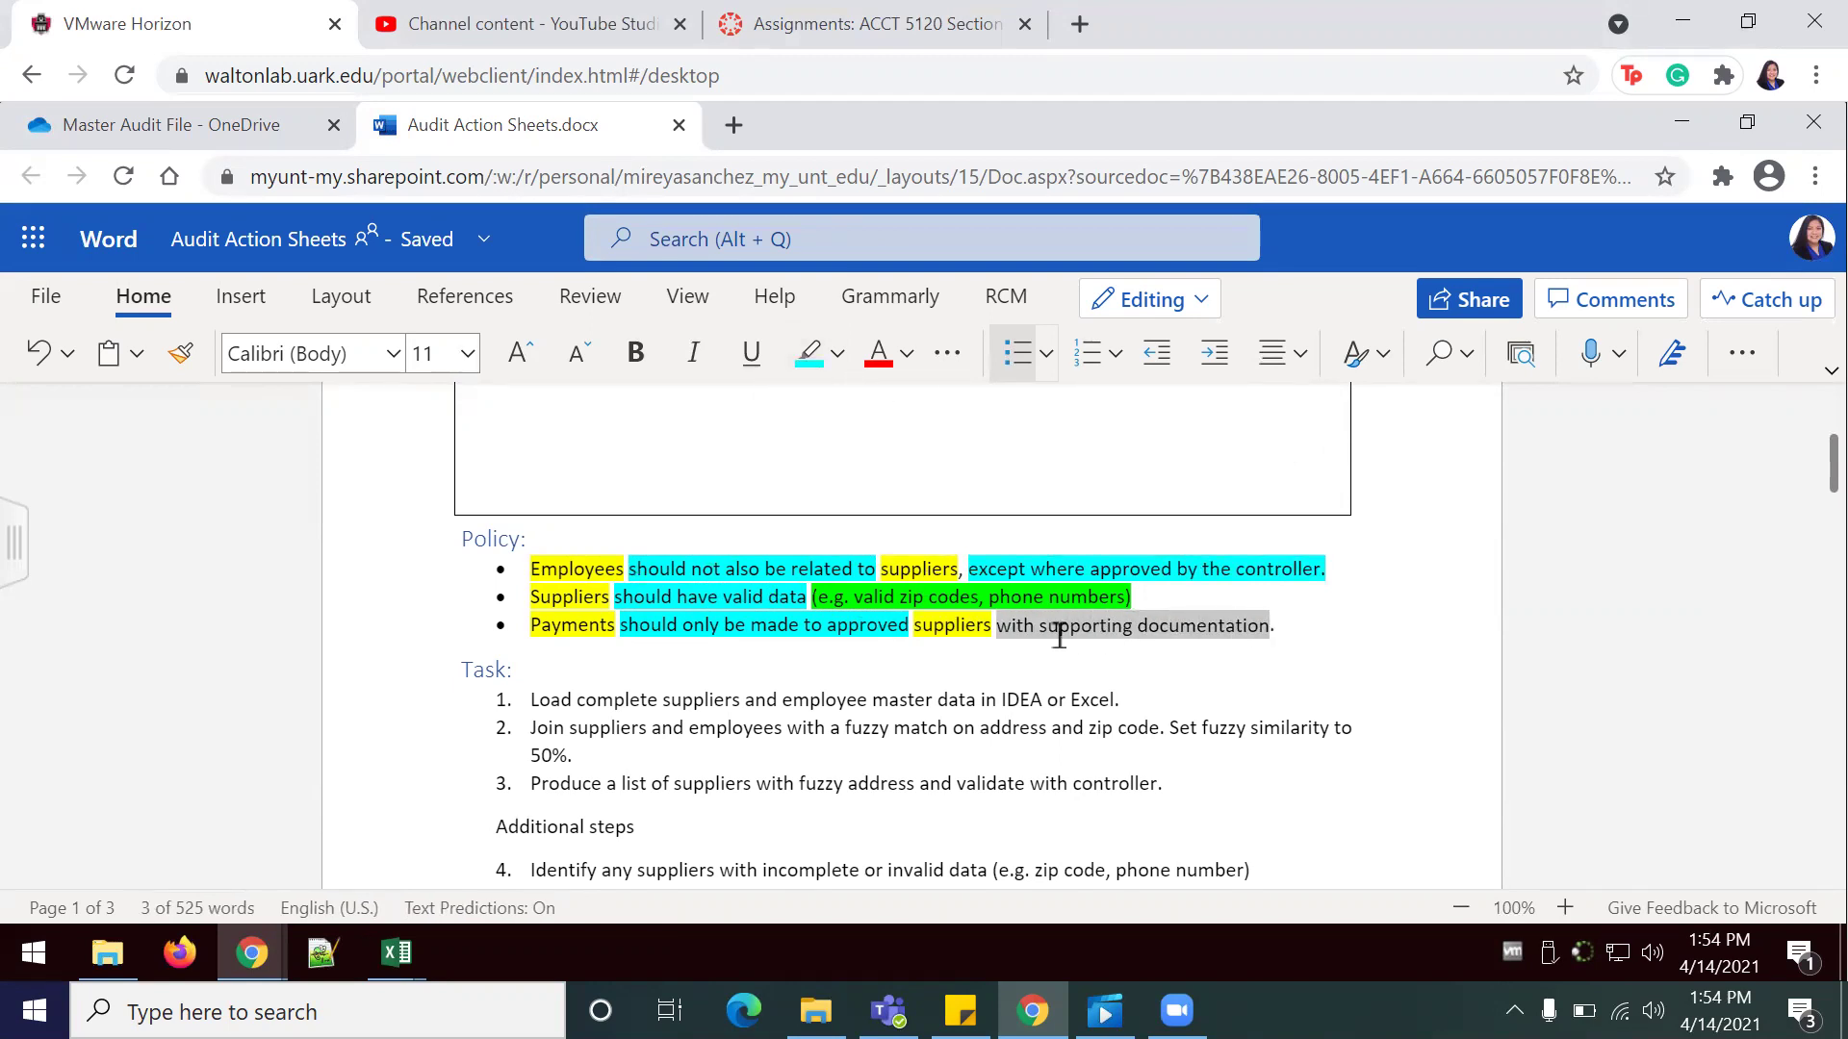
pyautogui.click(809, 354)
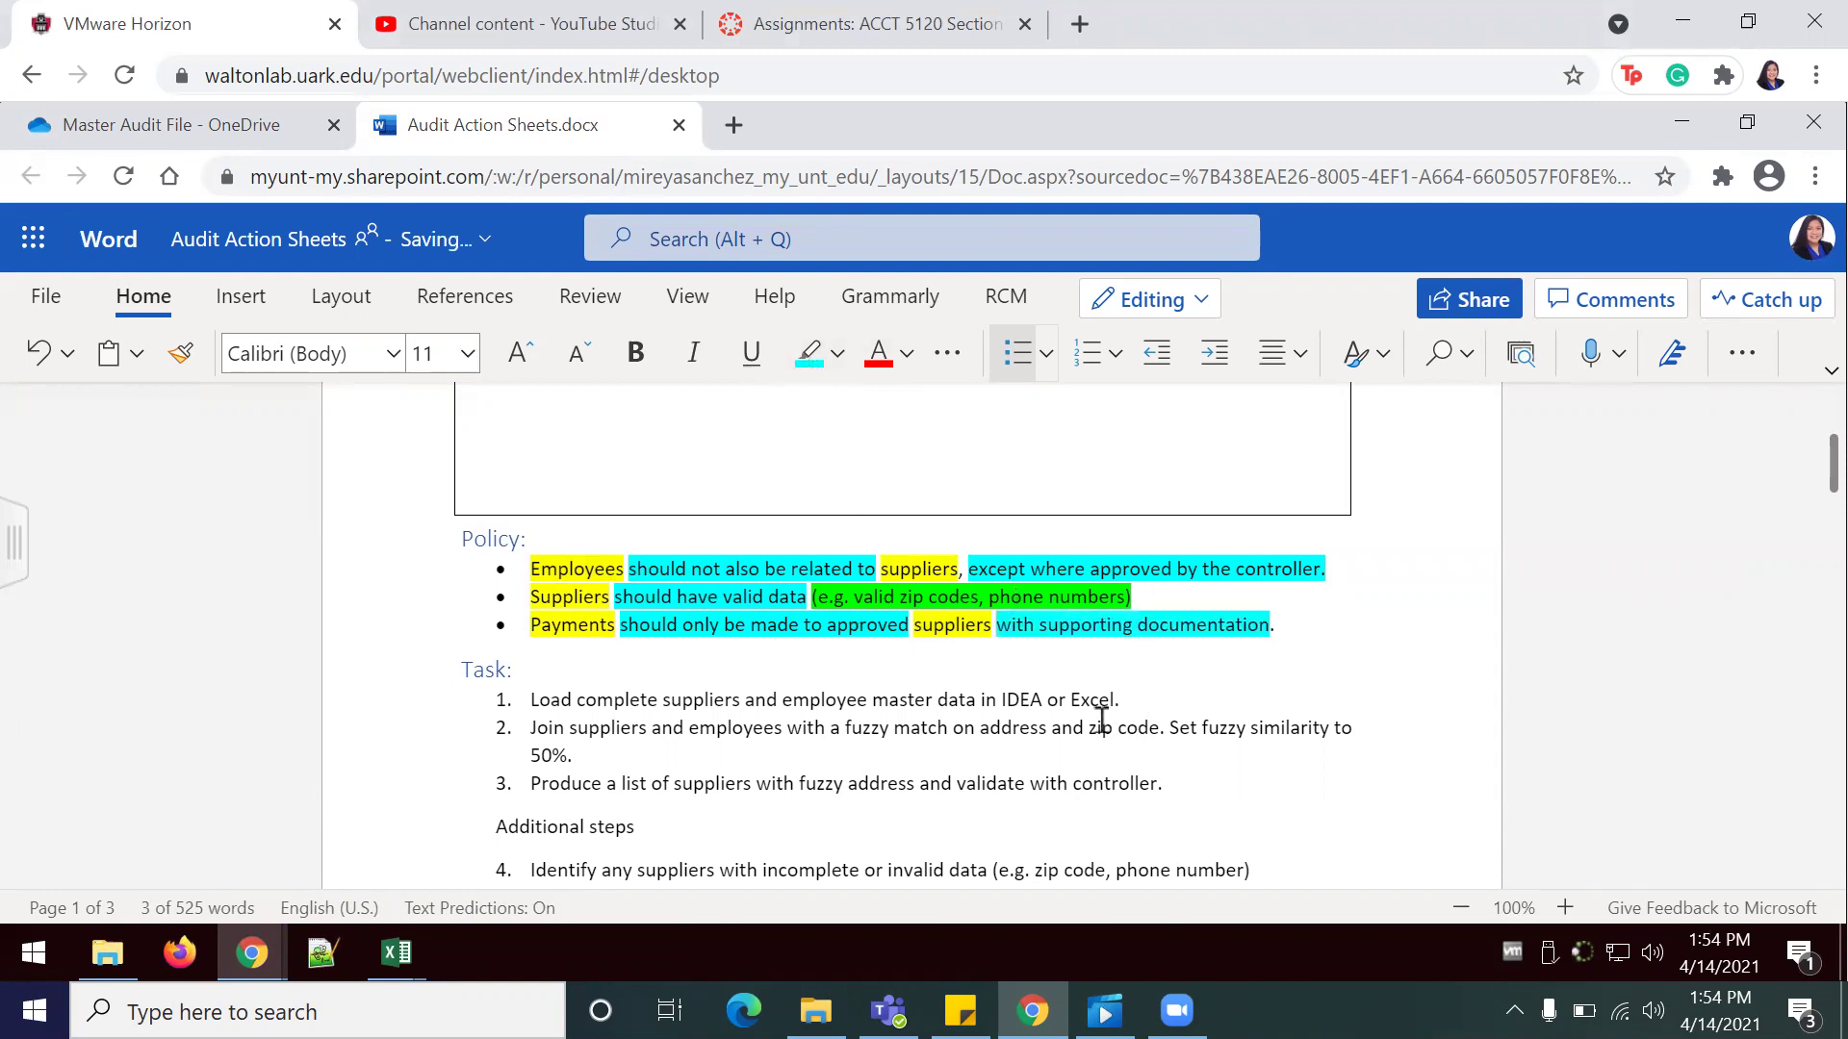
pyautogui.click(1039, 650)
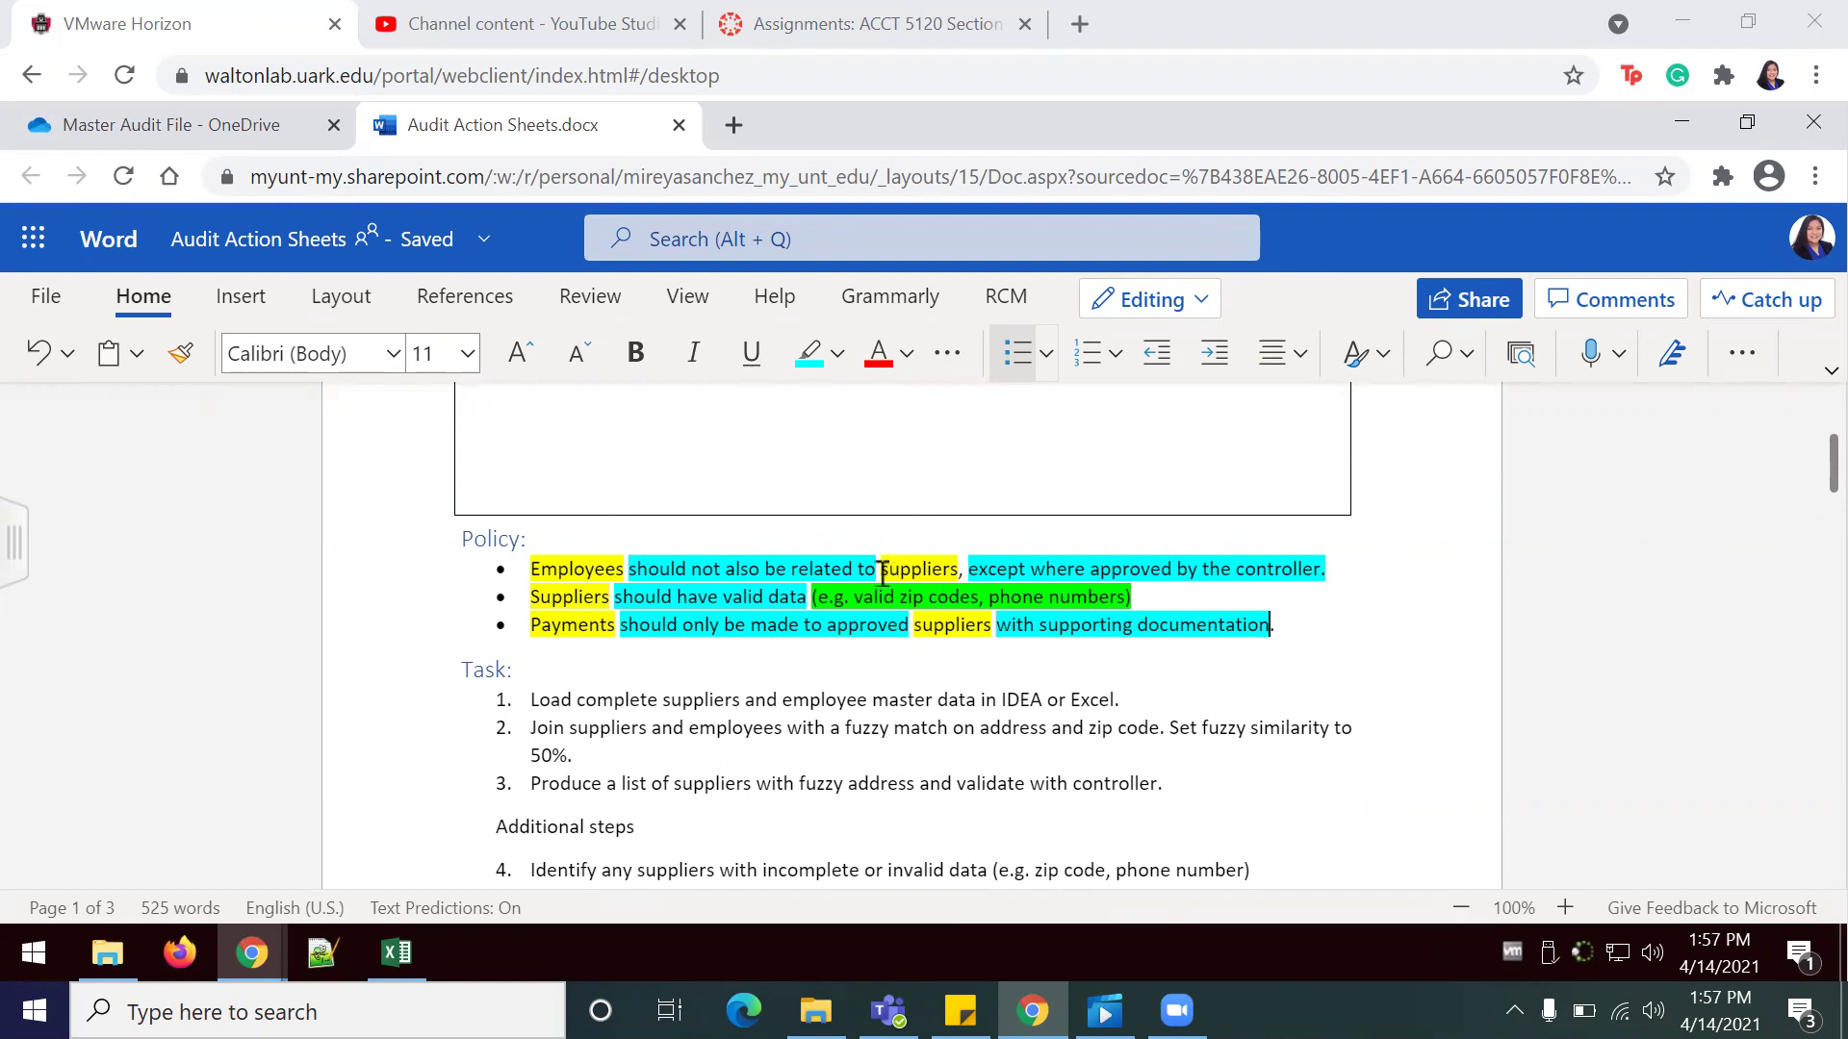
# - Bring the blank Excel workbook to the front and restore it to full screen
pyautogui.click(394, 956)
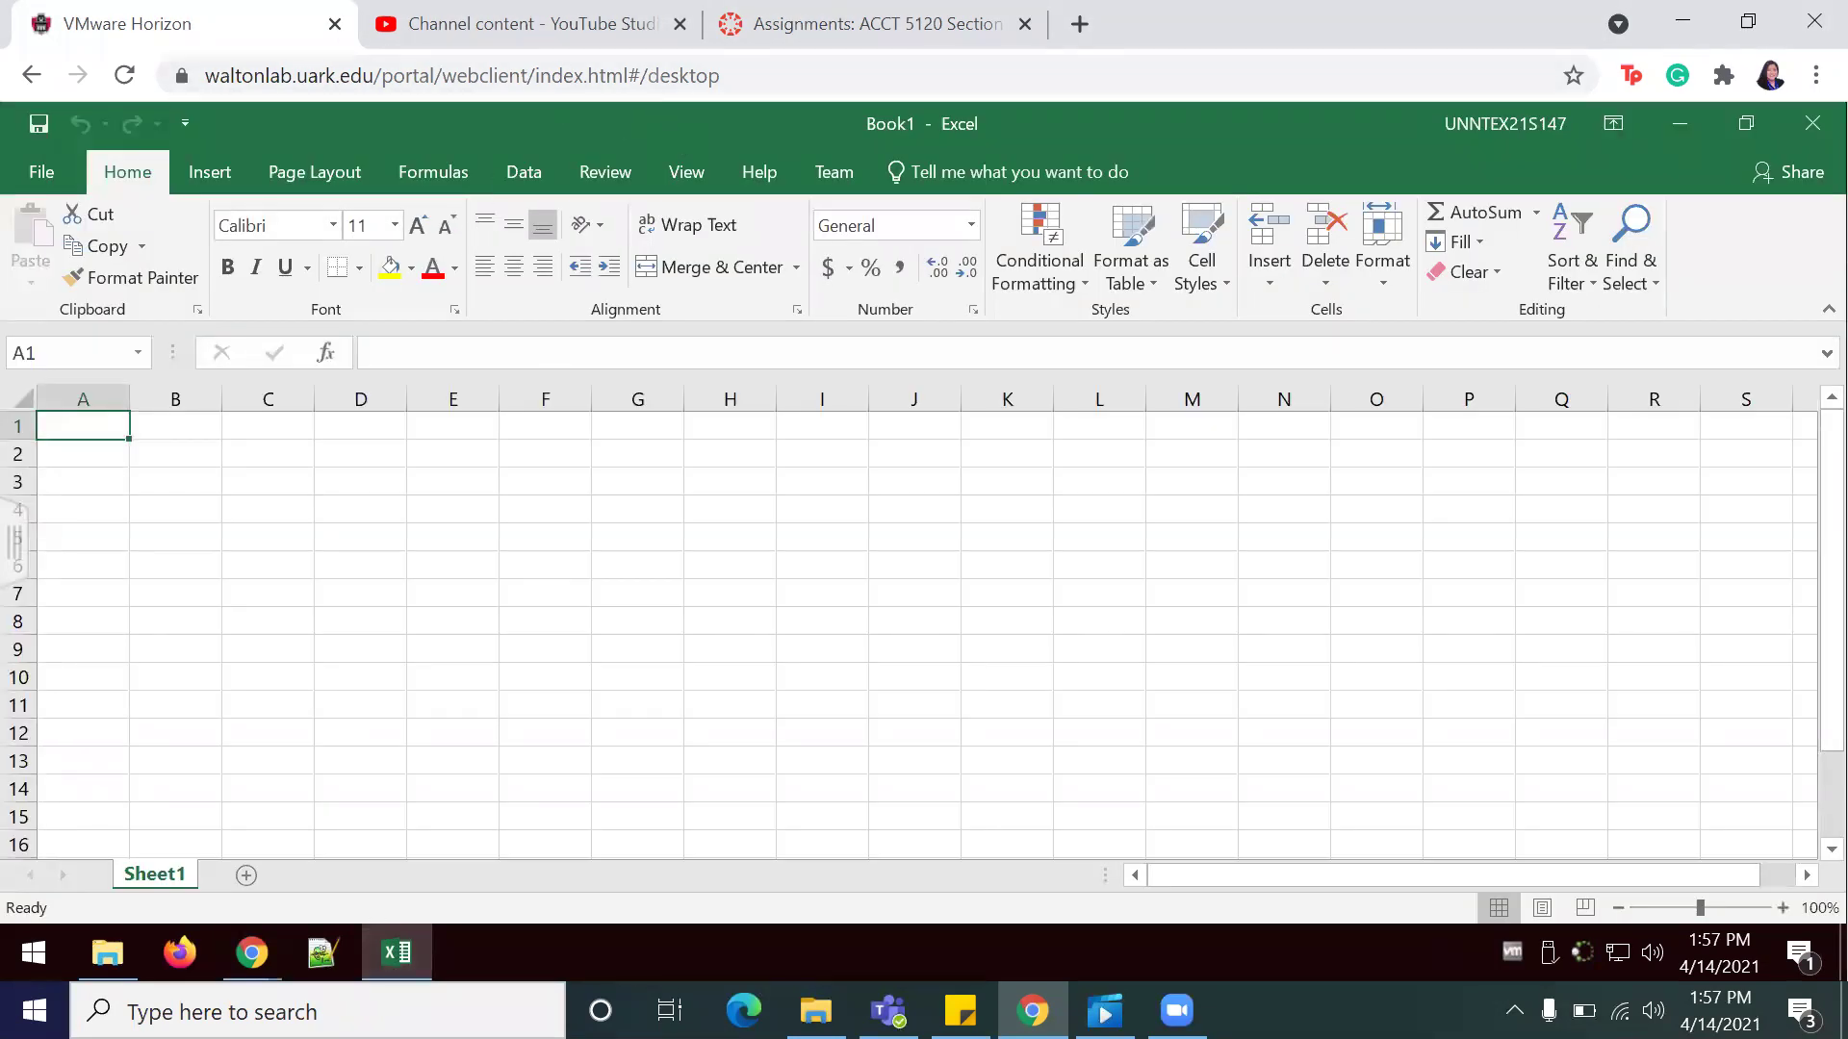
pyautogui.moveTo(545, 123); pyautogui.dragTo(735, 248)
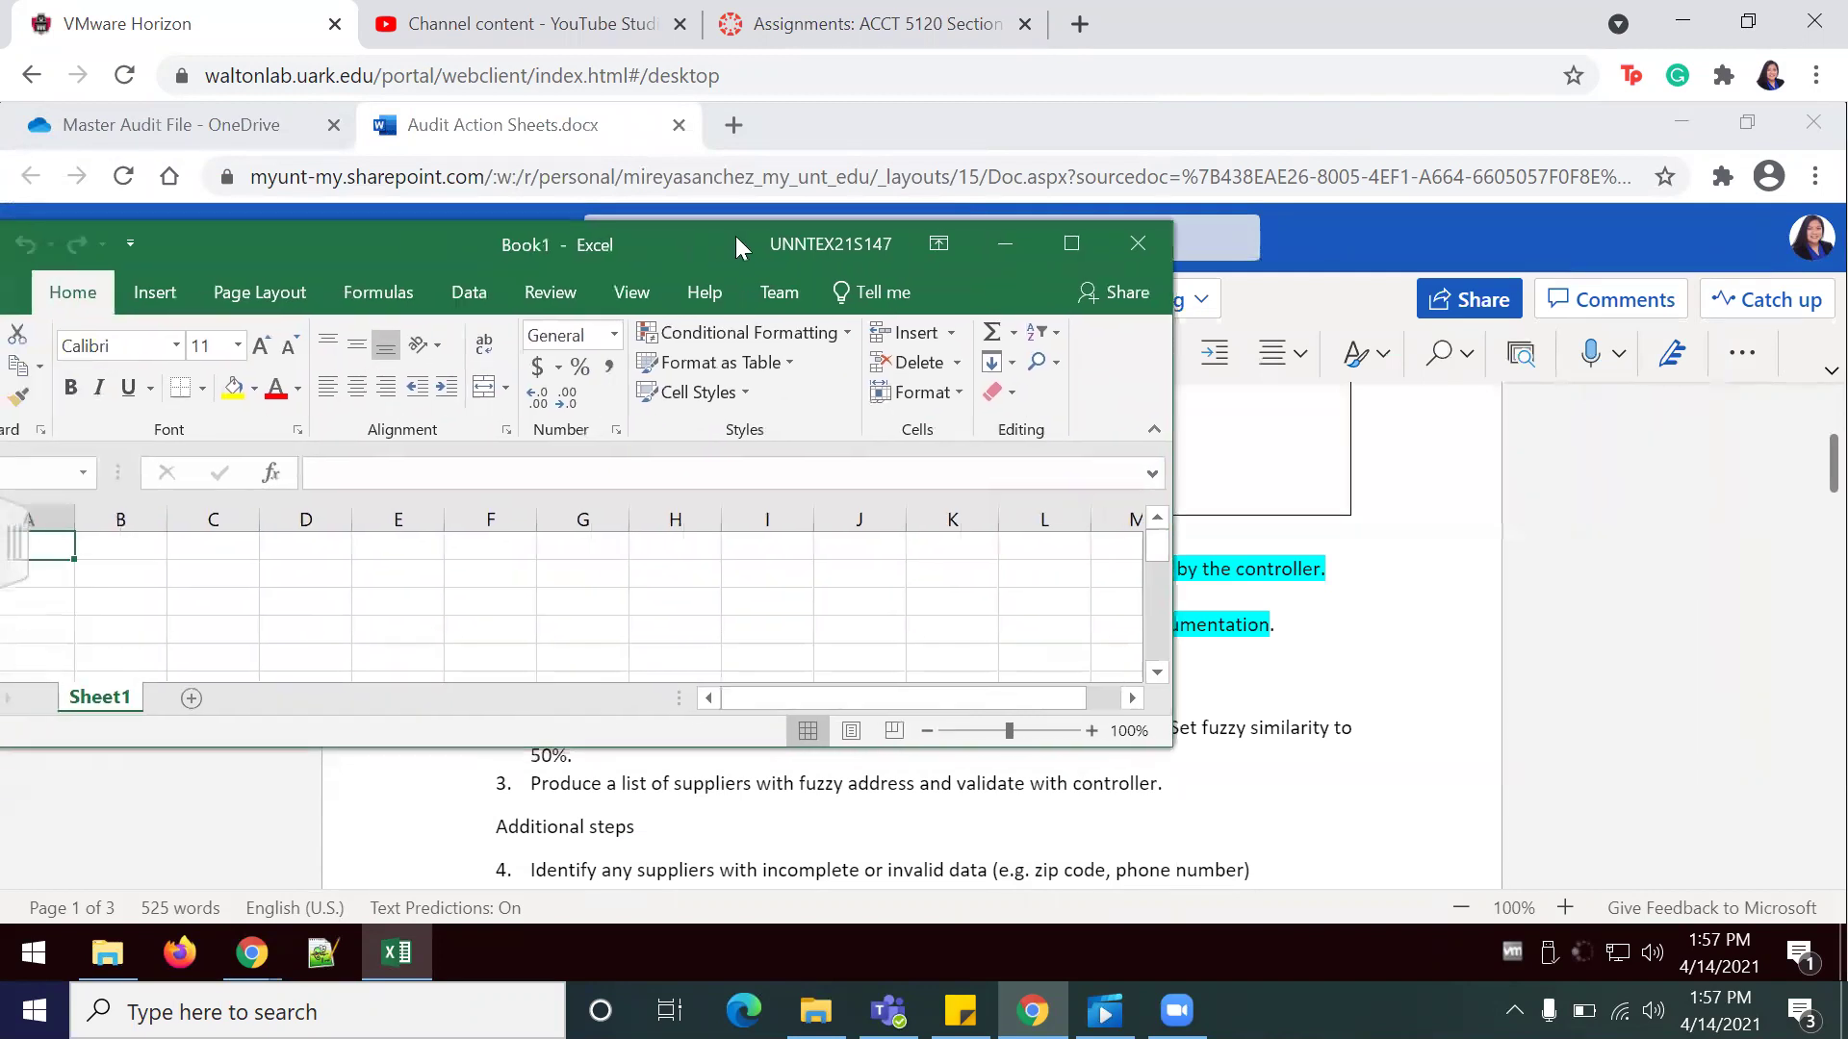
pyautogui.click(1063, 250)
# - Save the workbook in Documents as Audit Automation Summary.xlsx, replacing the Book1 name
pyautogui.click(43, 178)
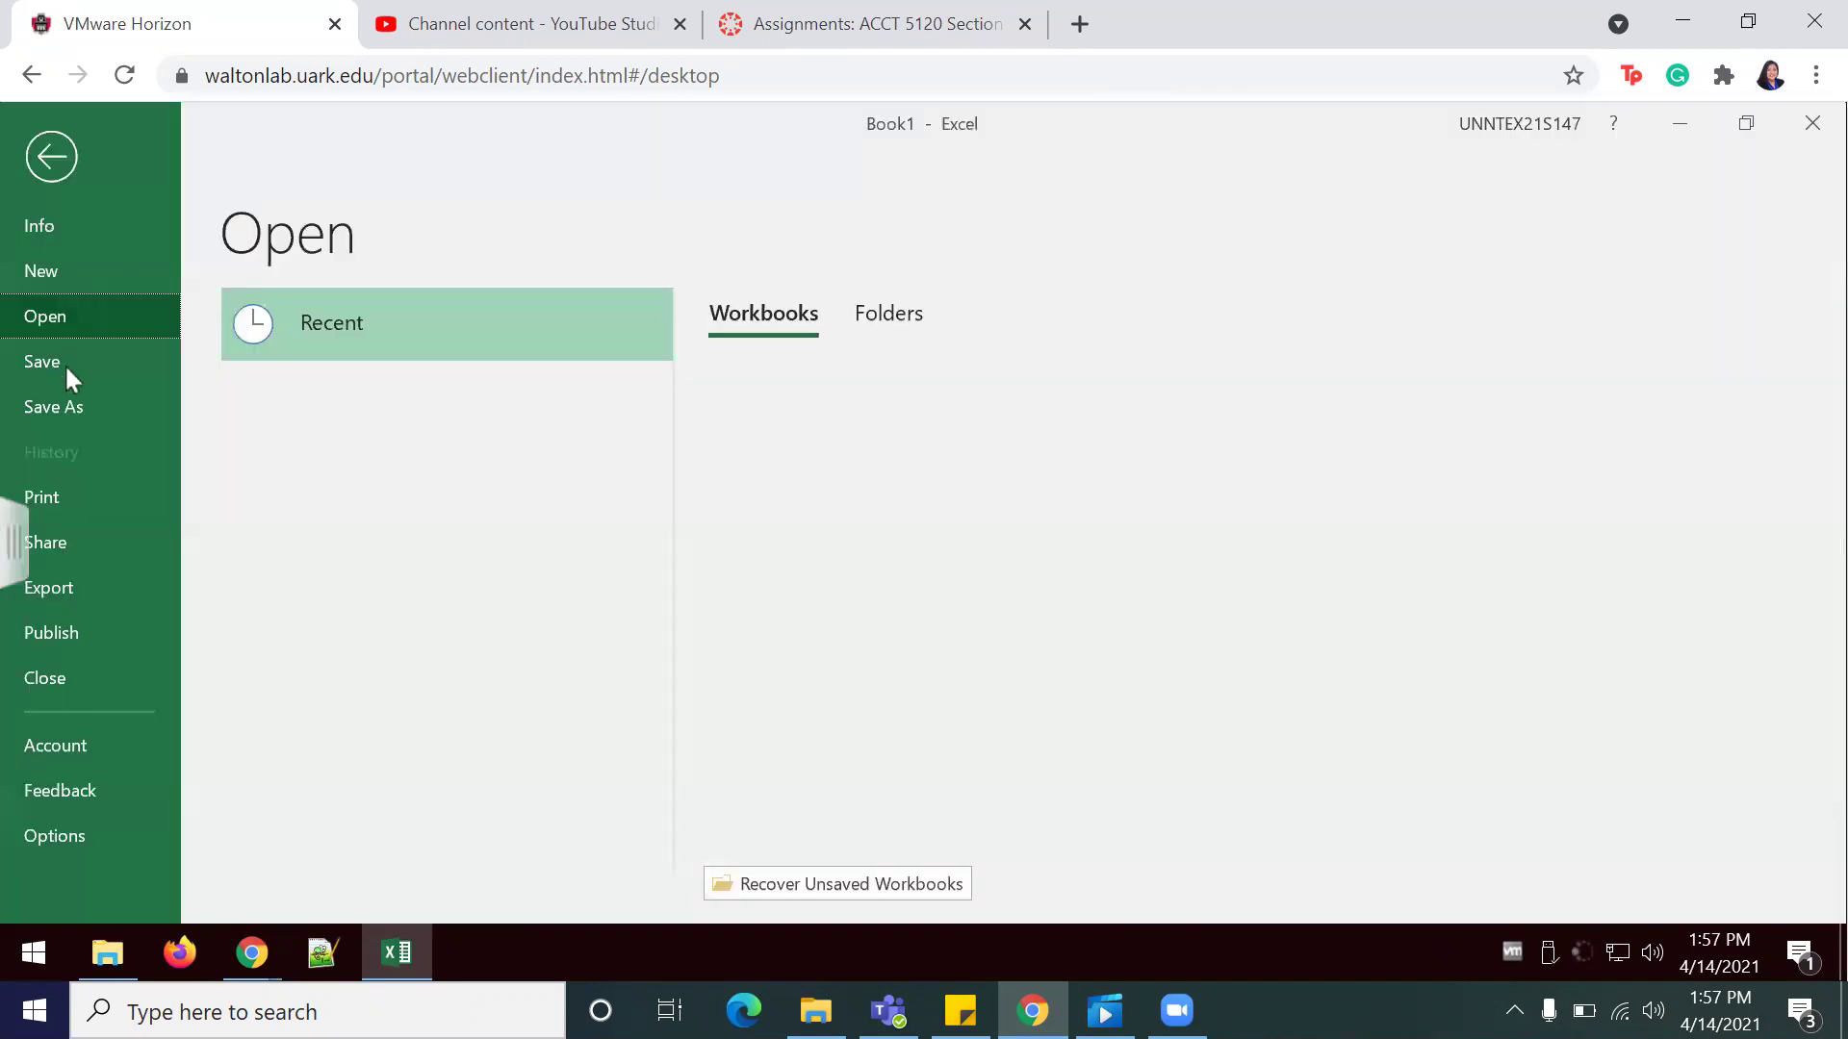
pyautogui.click(73, 402)
pyautogui.click(301, 614)
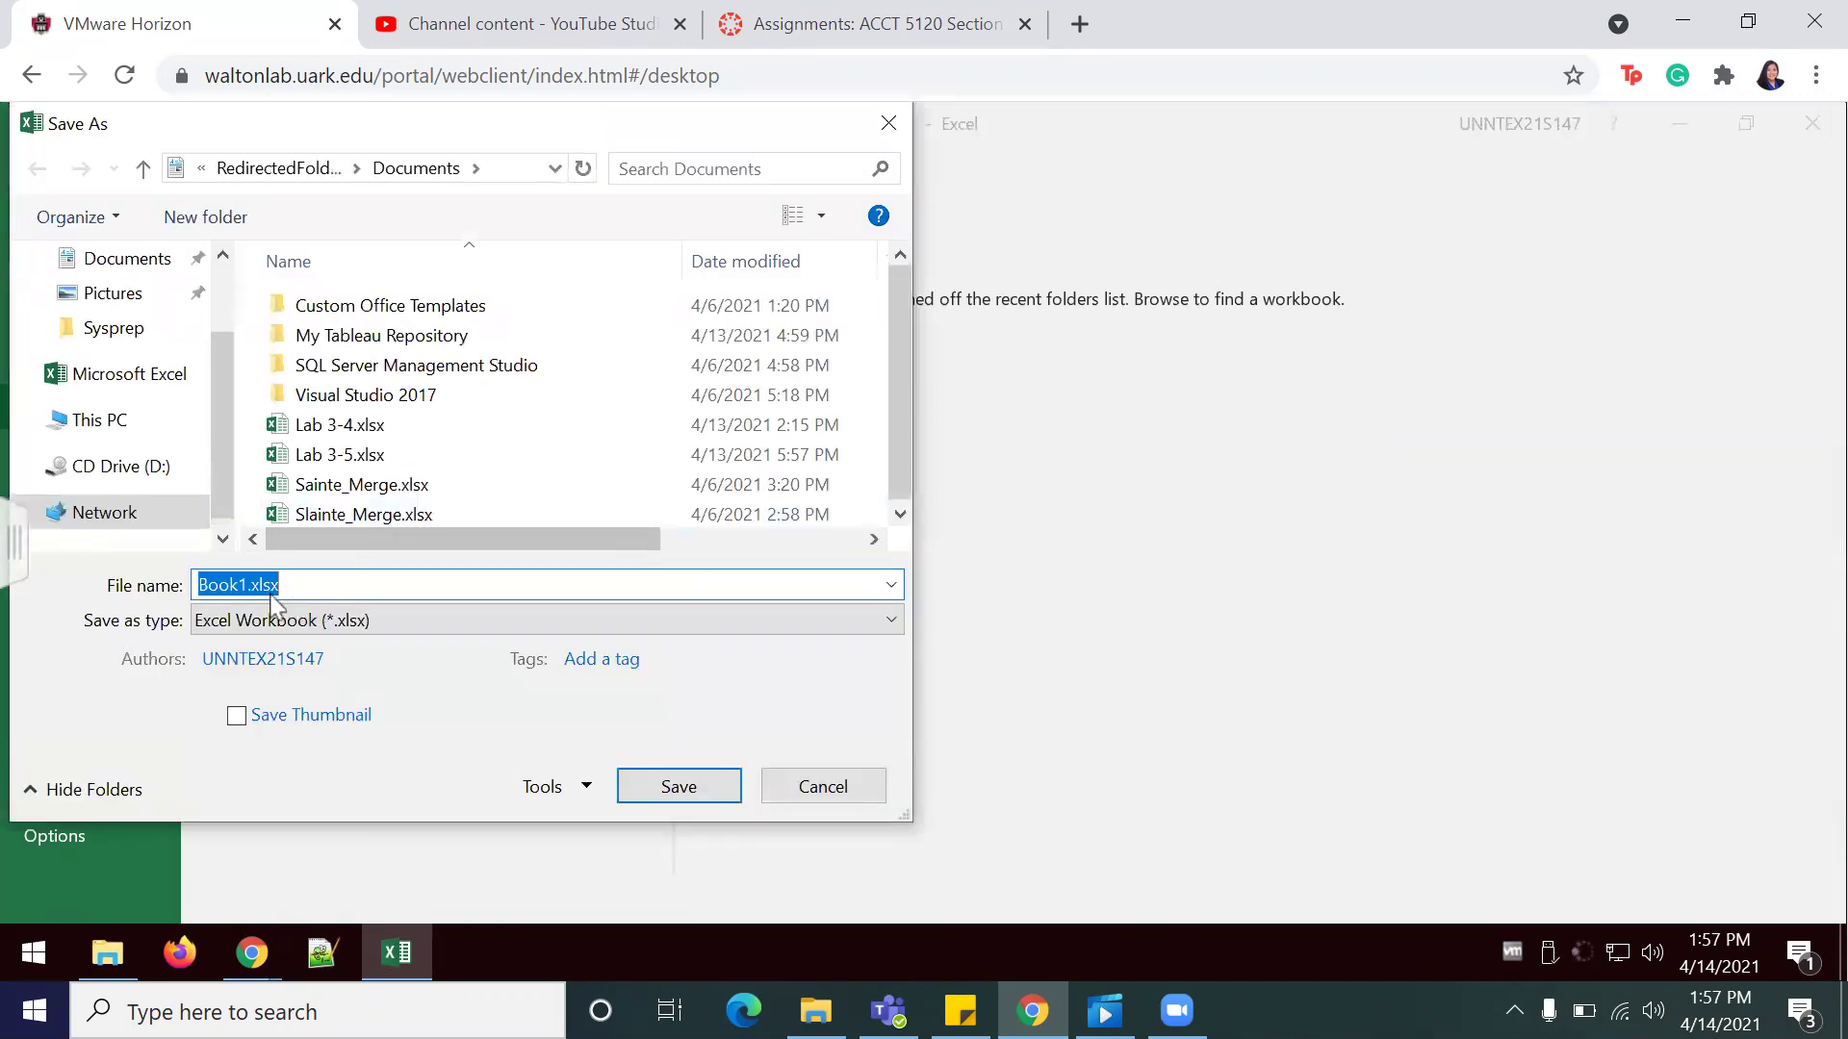
pyautogui.click(247, 584)
pyautogui.moveTo(248, 585); pyautogui.dragTo(144, 585)
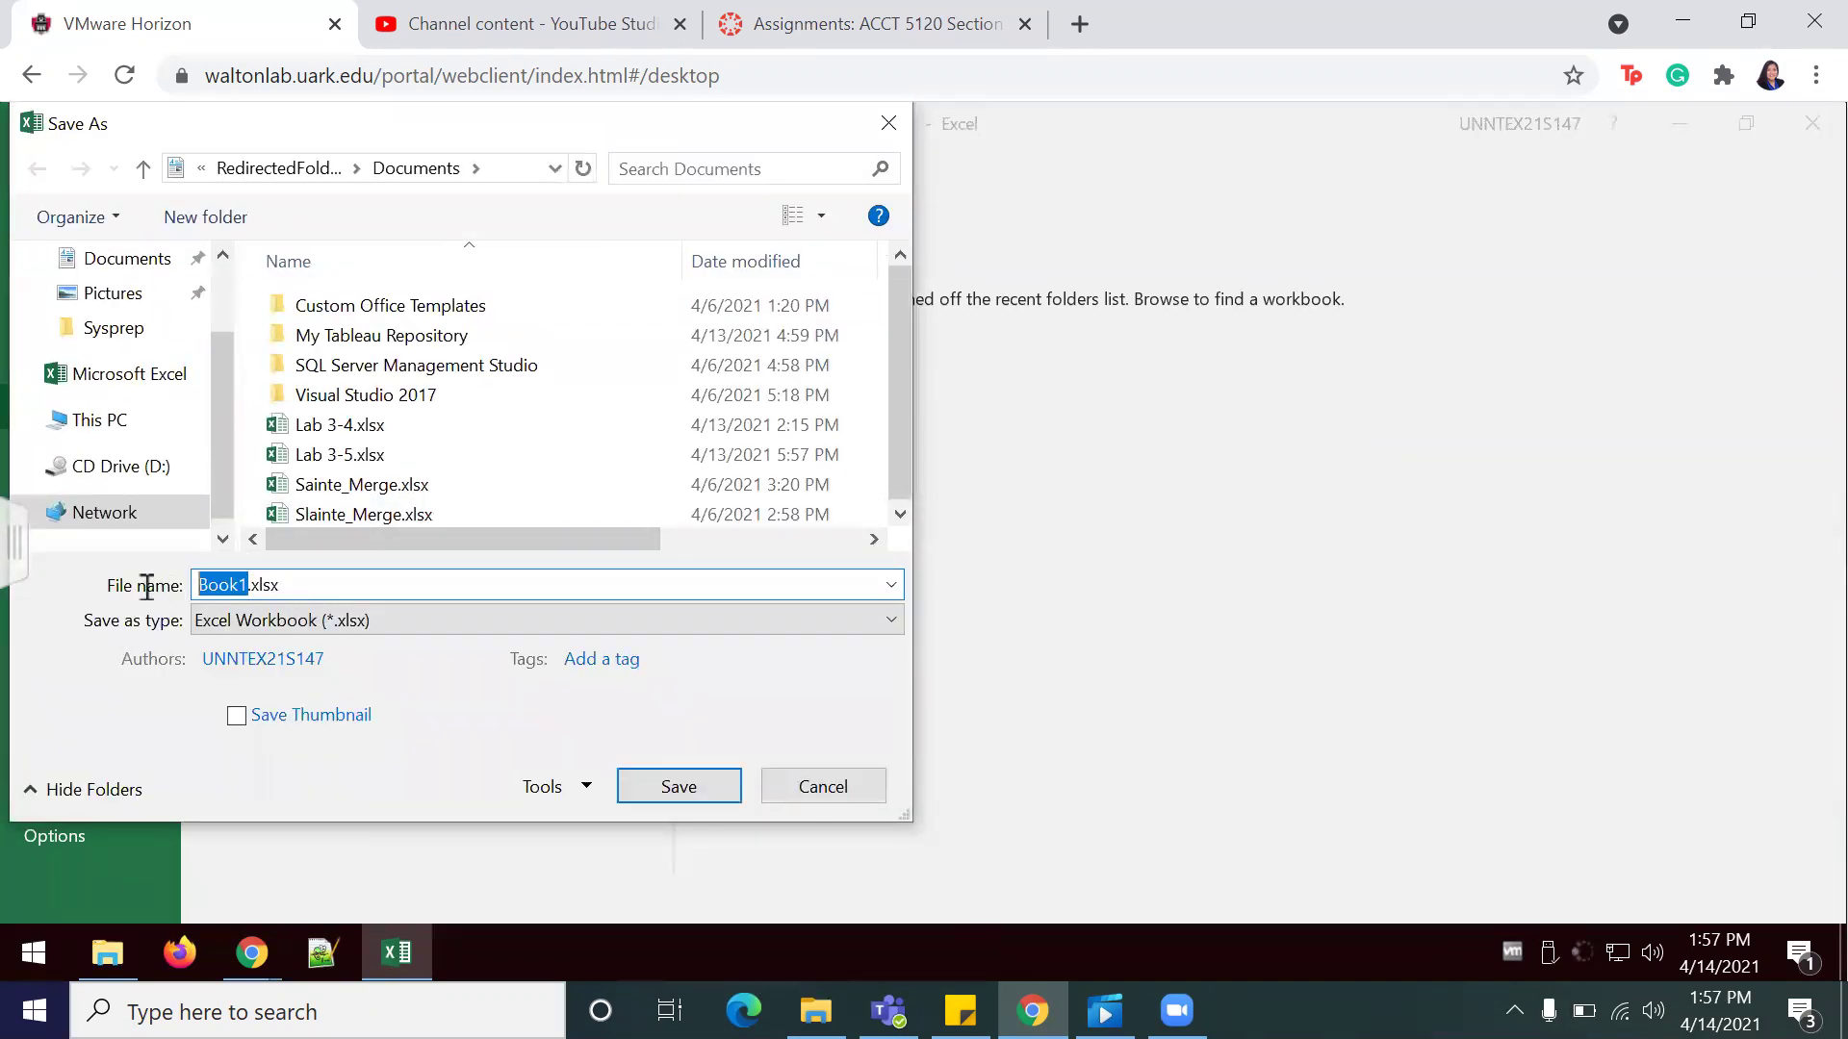
pyautogui.write('Audit A')
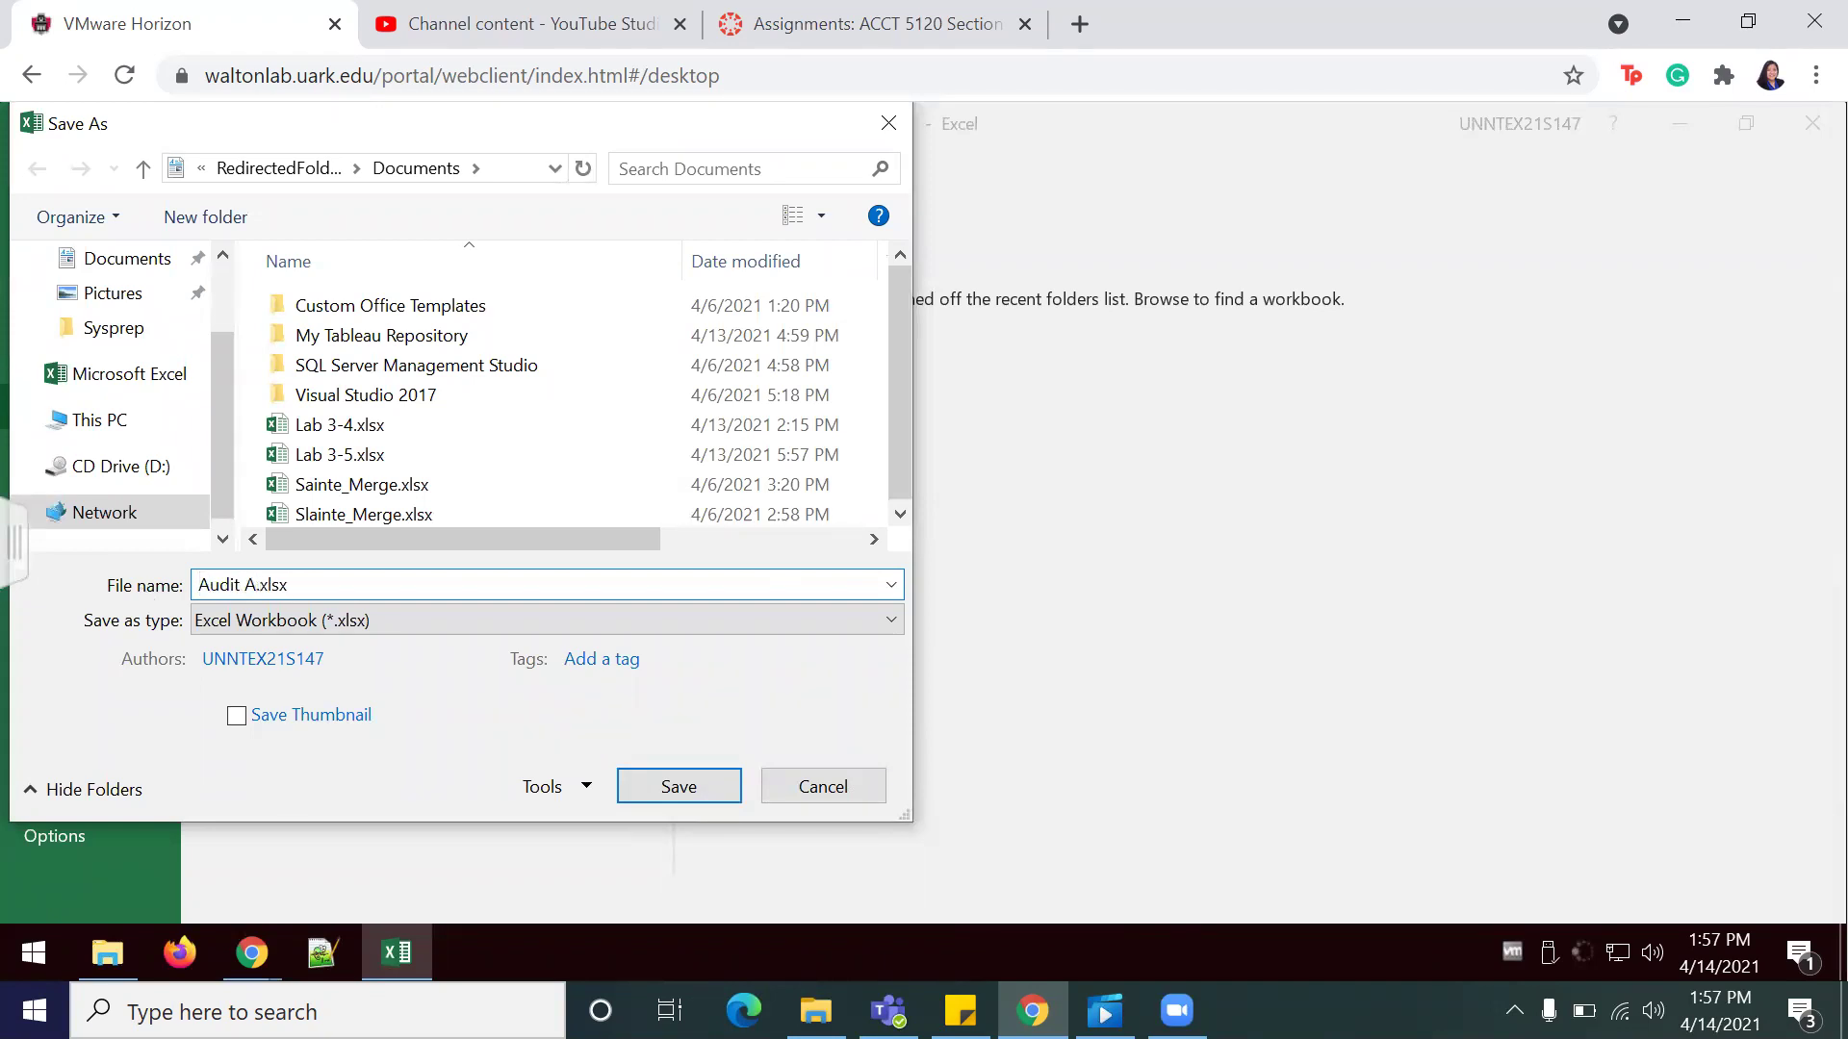
pyautogui.write('urom')
pyautogui.press('BackSpace')
pyautogui.press('BackSpace')
pyautogui.write('t')
pyautogui.press('BackSpace')
pyautogui.press('BackSpace')
pyautogui.write('tomation Aummary')
pyautogui.click(647, 784)
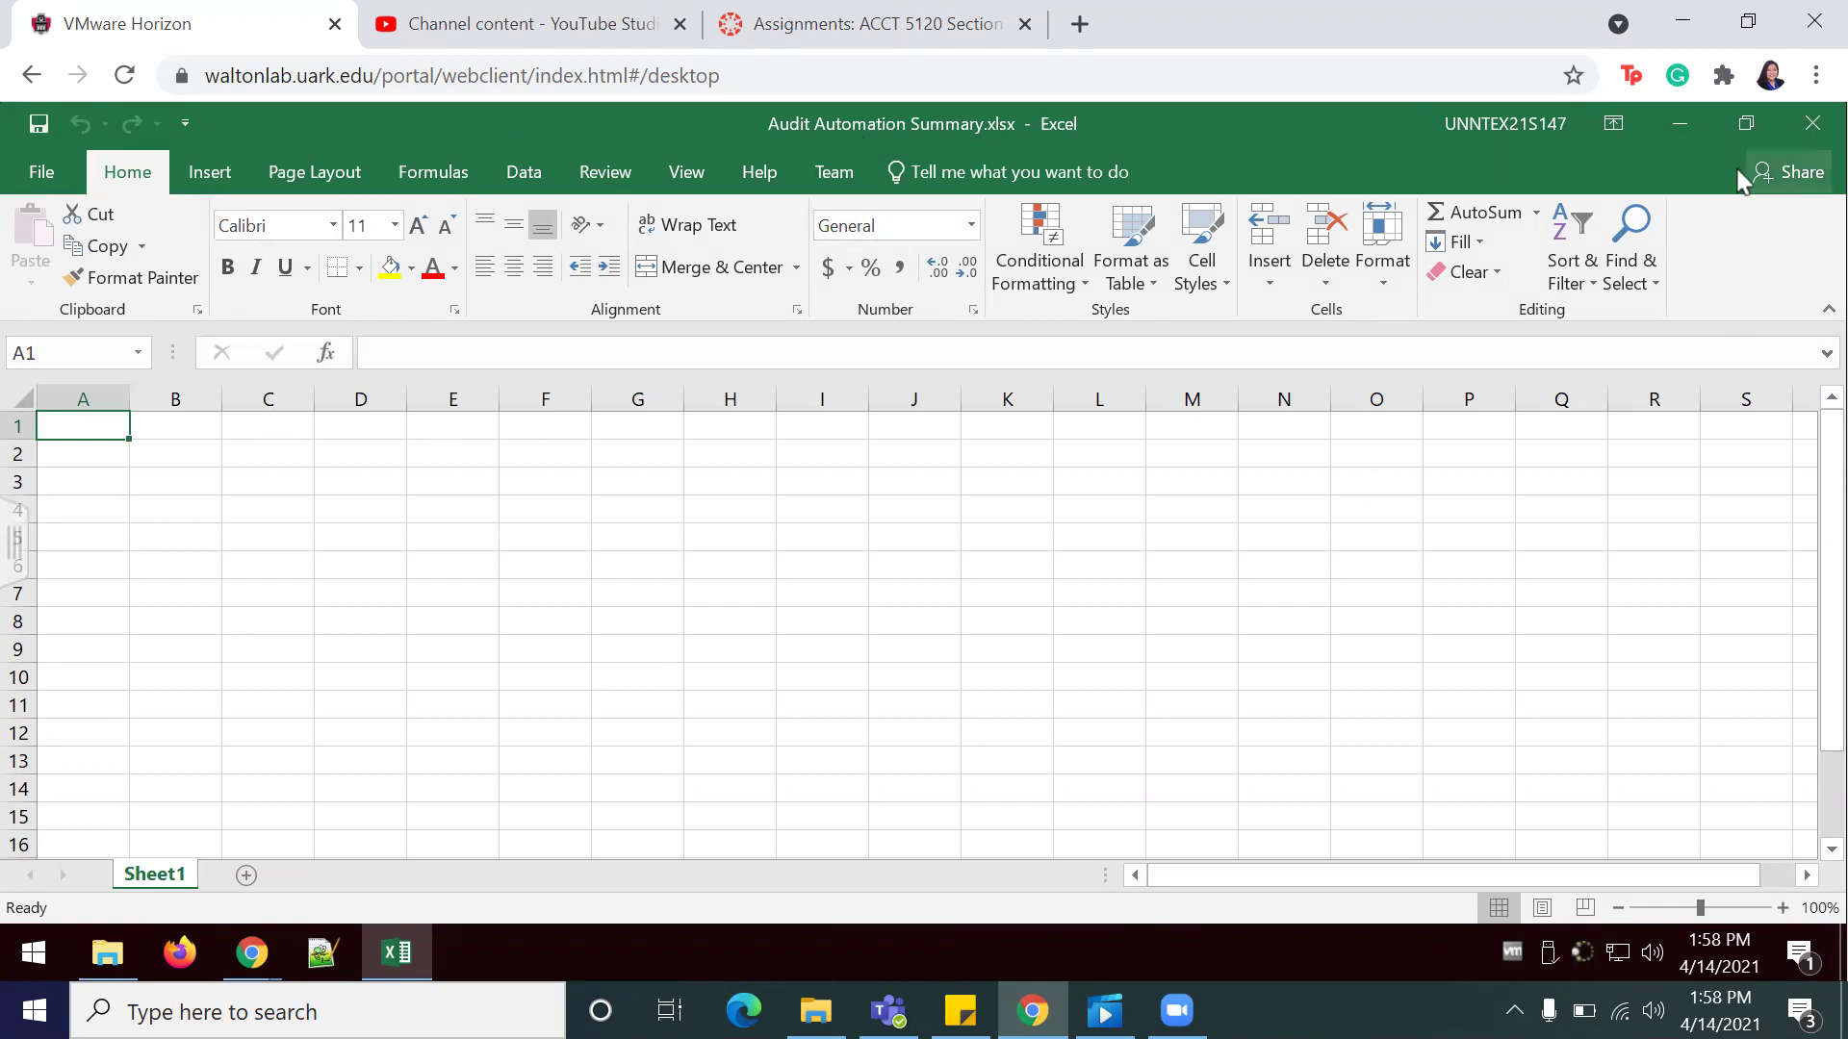
# - Minimize Excel and browse Documents, Desktop and Downloads in File Explorer, then close it
pyautogui.click(1679, 123)
pyautogui.click(186, 130)
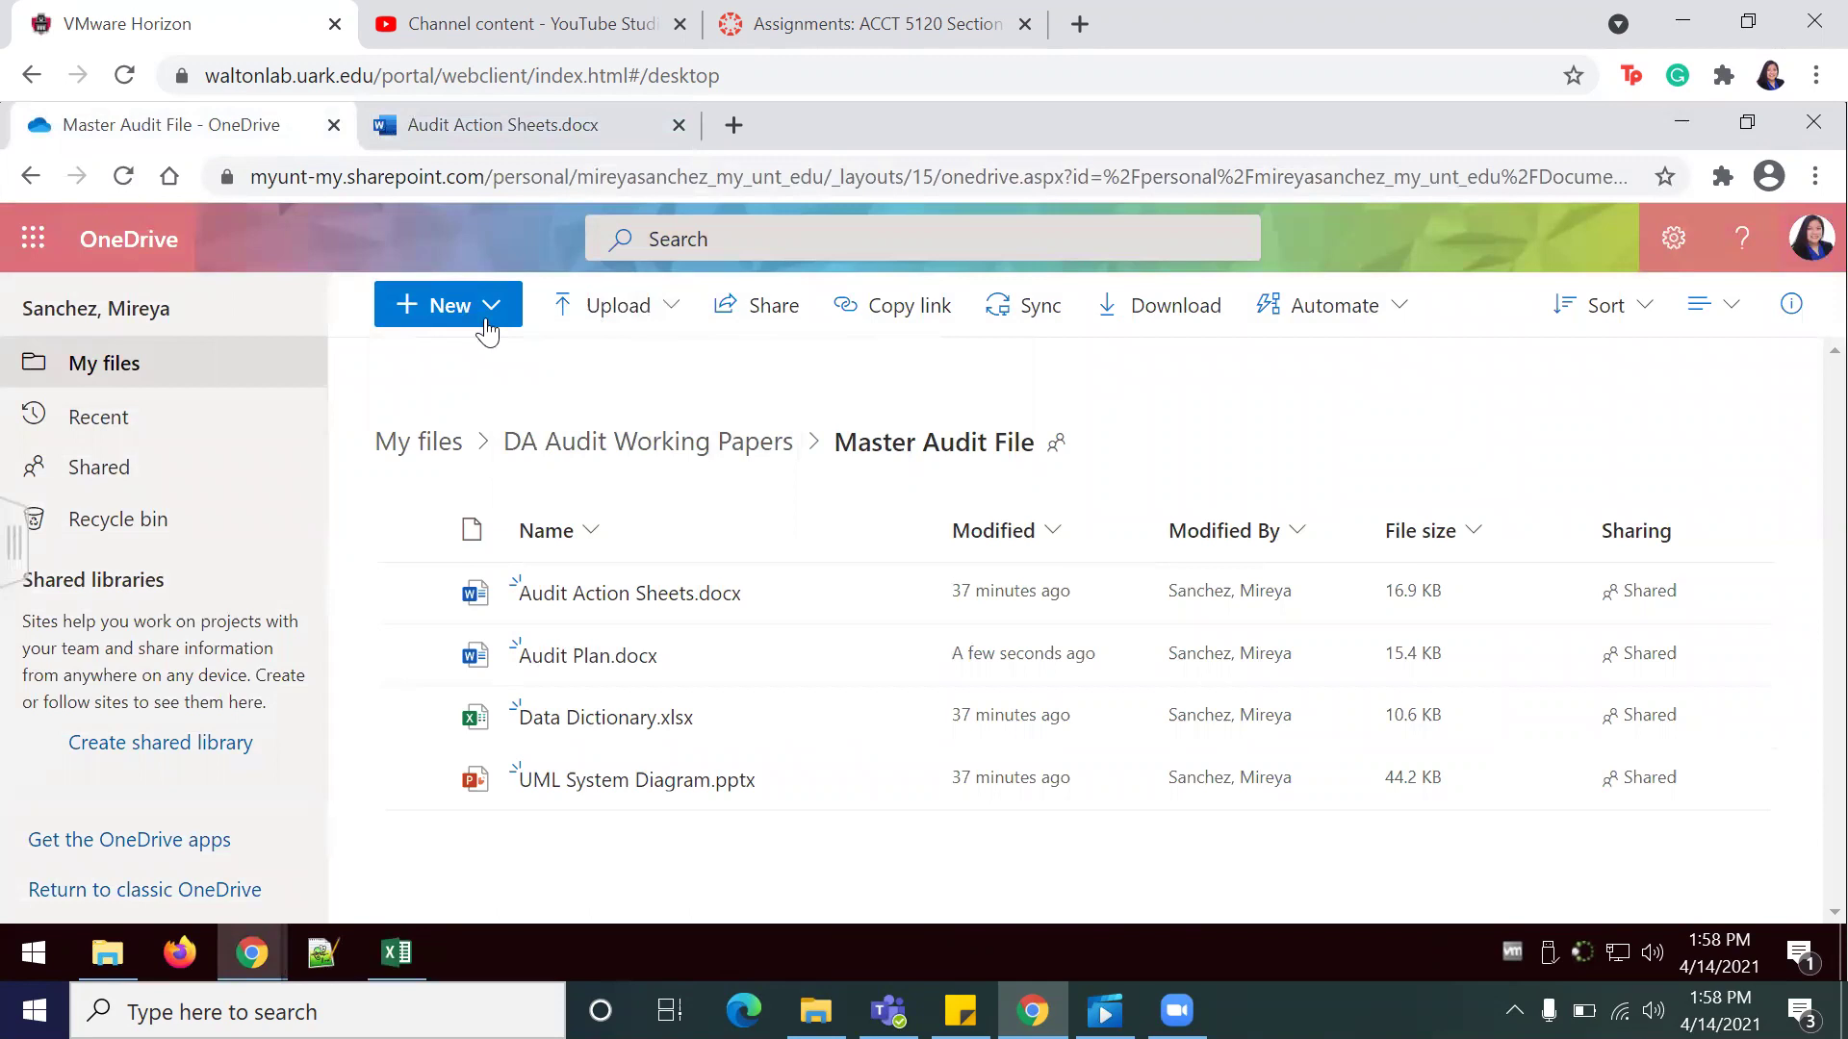
pyautogui.click(519, 350)
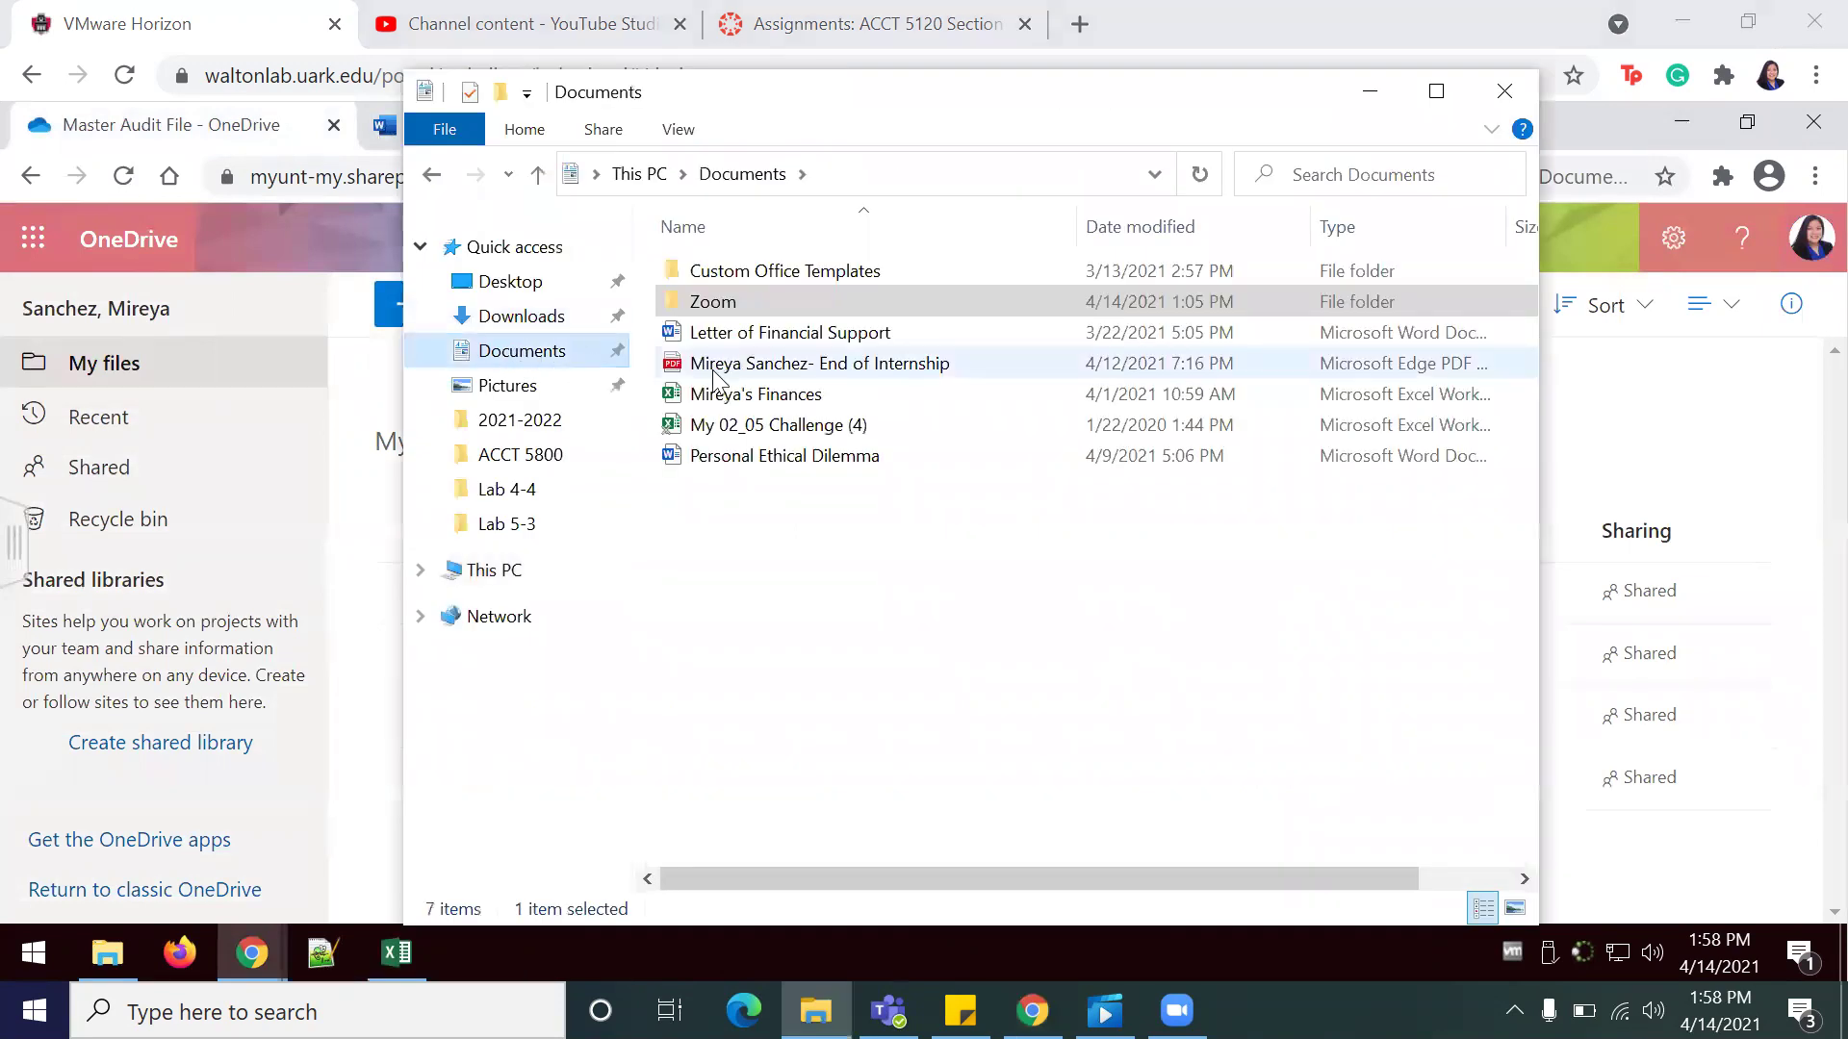
pyautogui.click(551, 321)
pyautogui.click(524, 358)
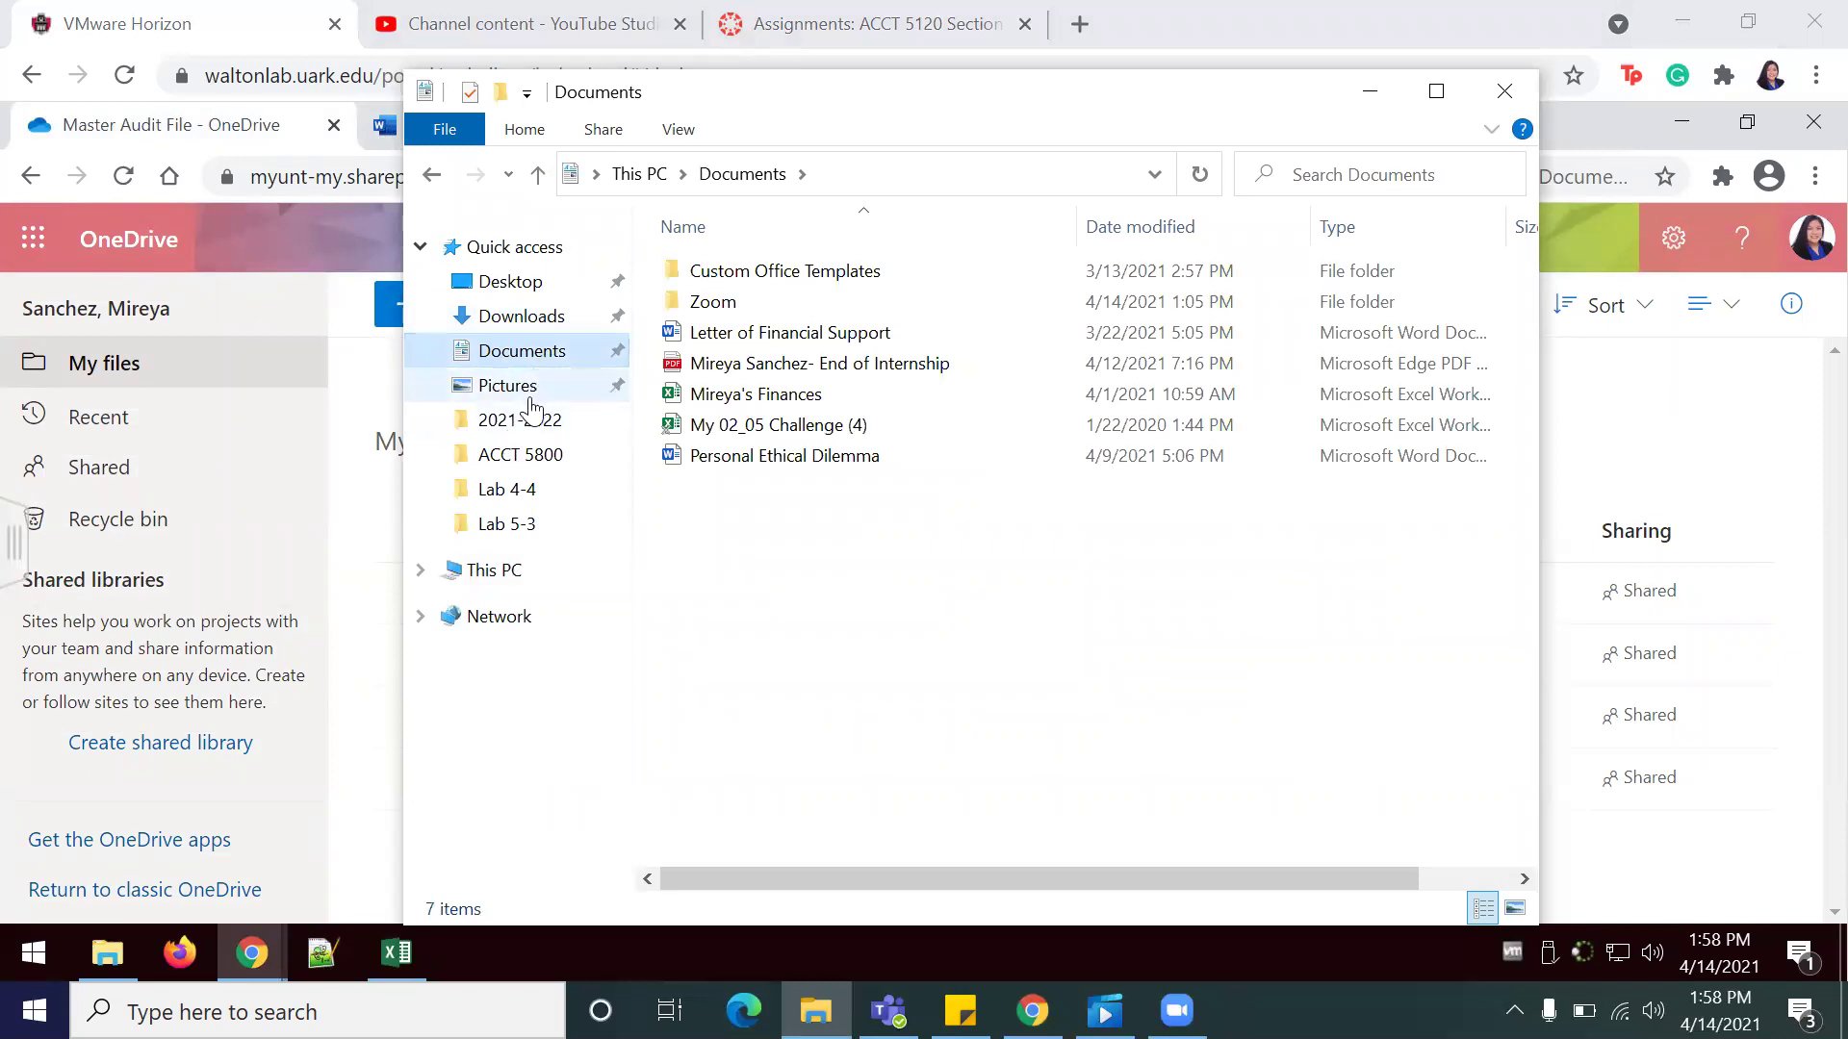
pyautogui.click(534, 281)
pyautogui.click(531, 324)
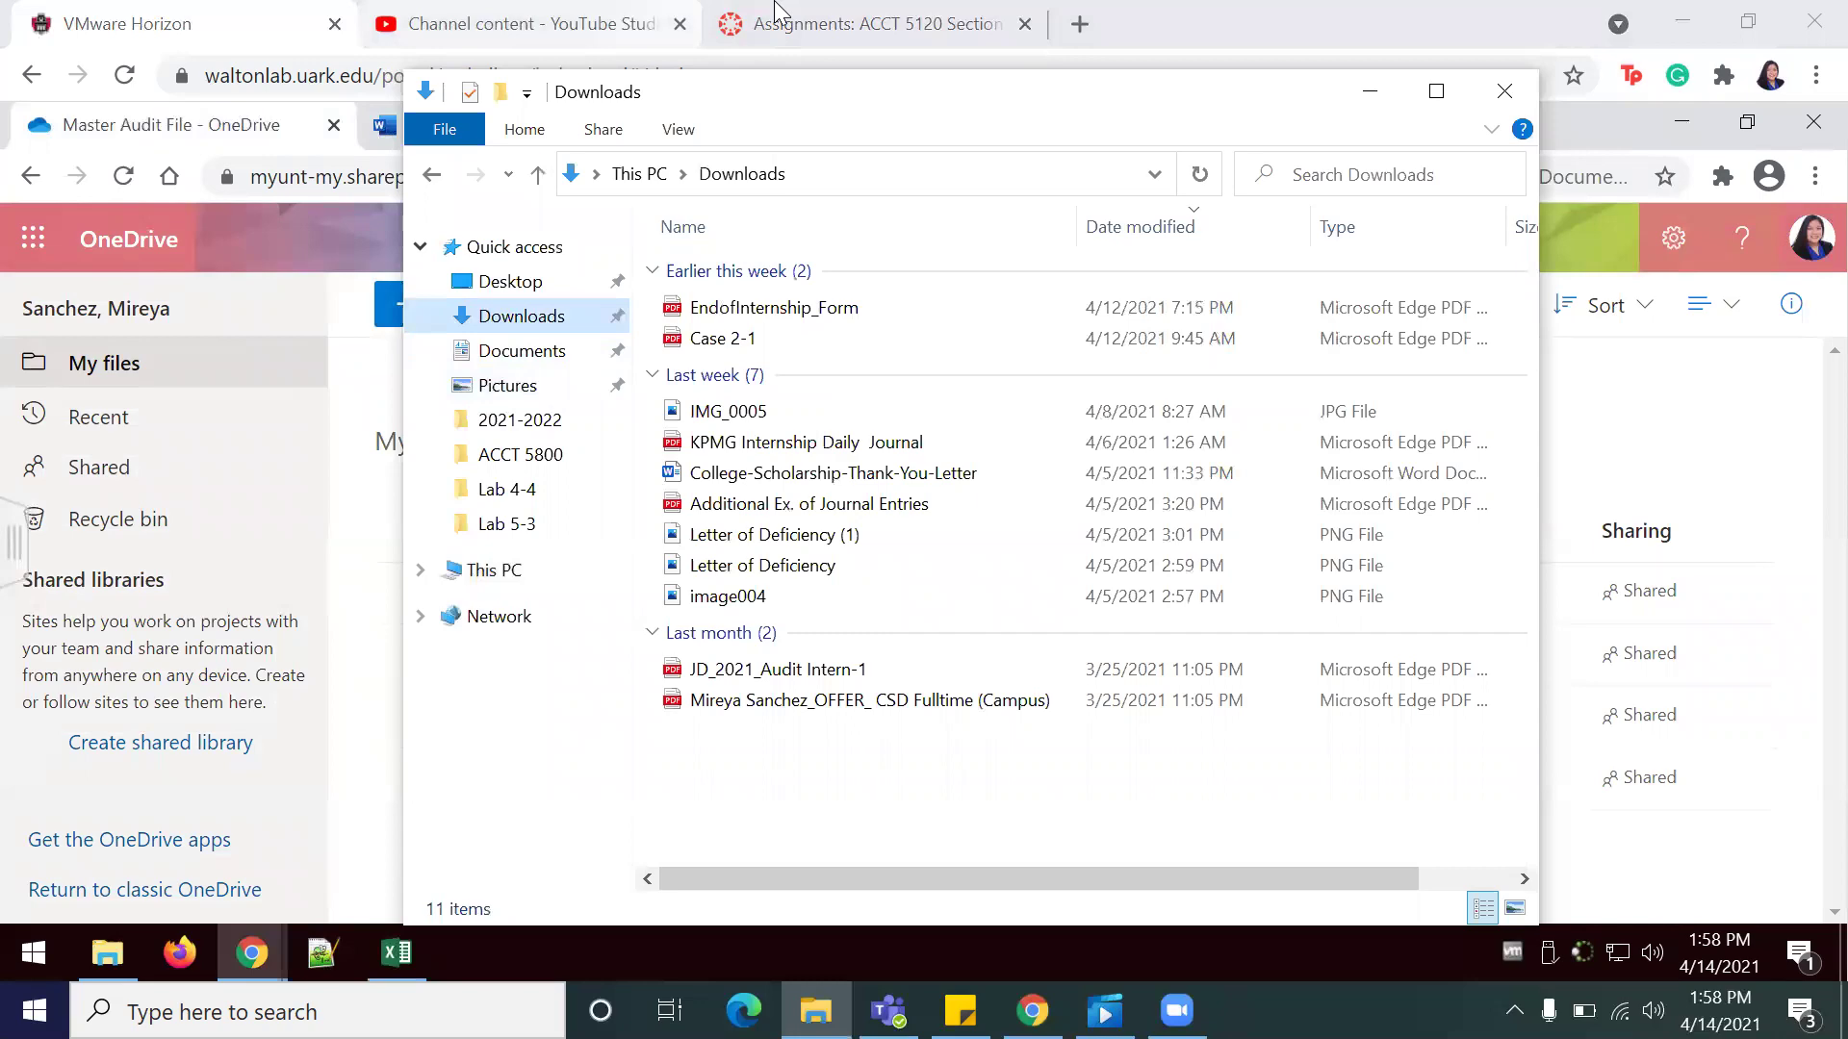
pyautogui.hotkey('alt', 'Tab')
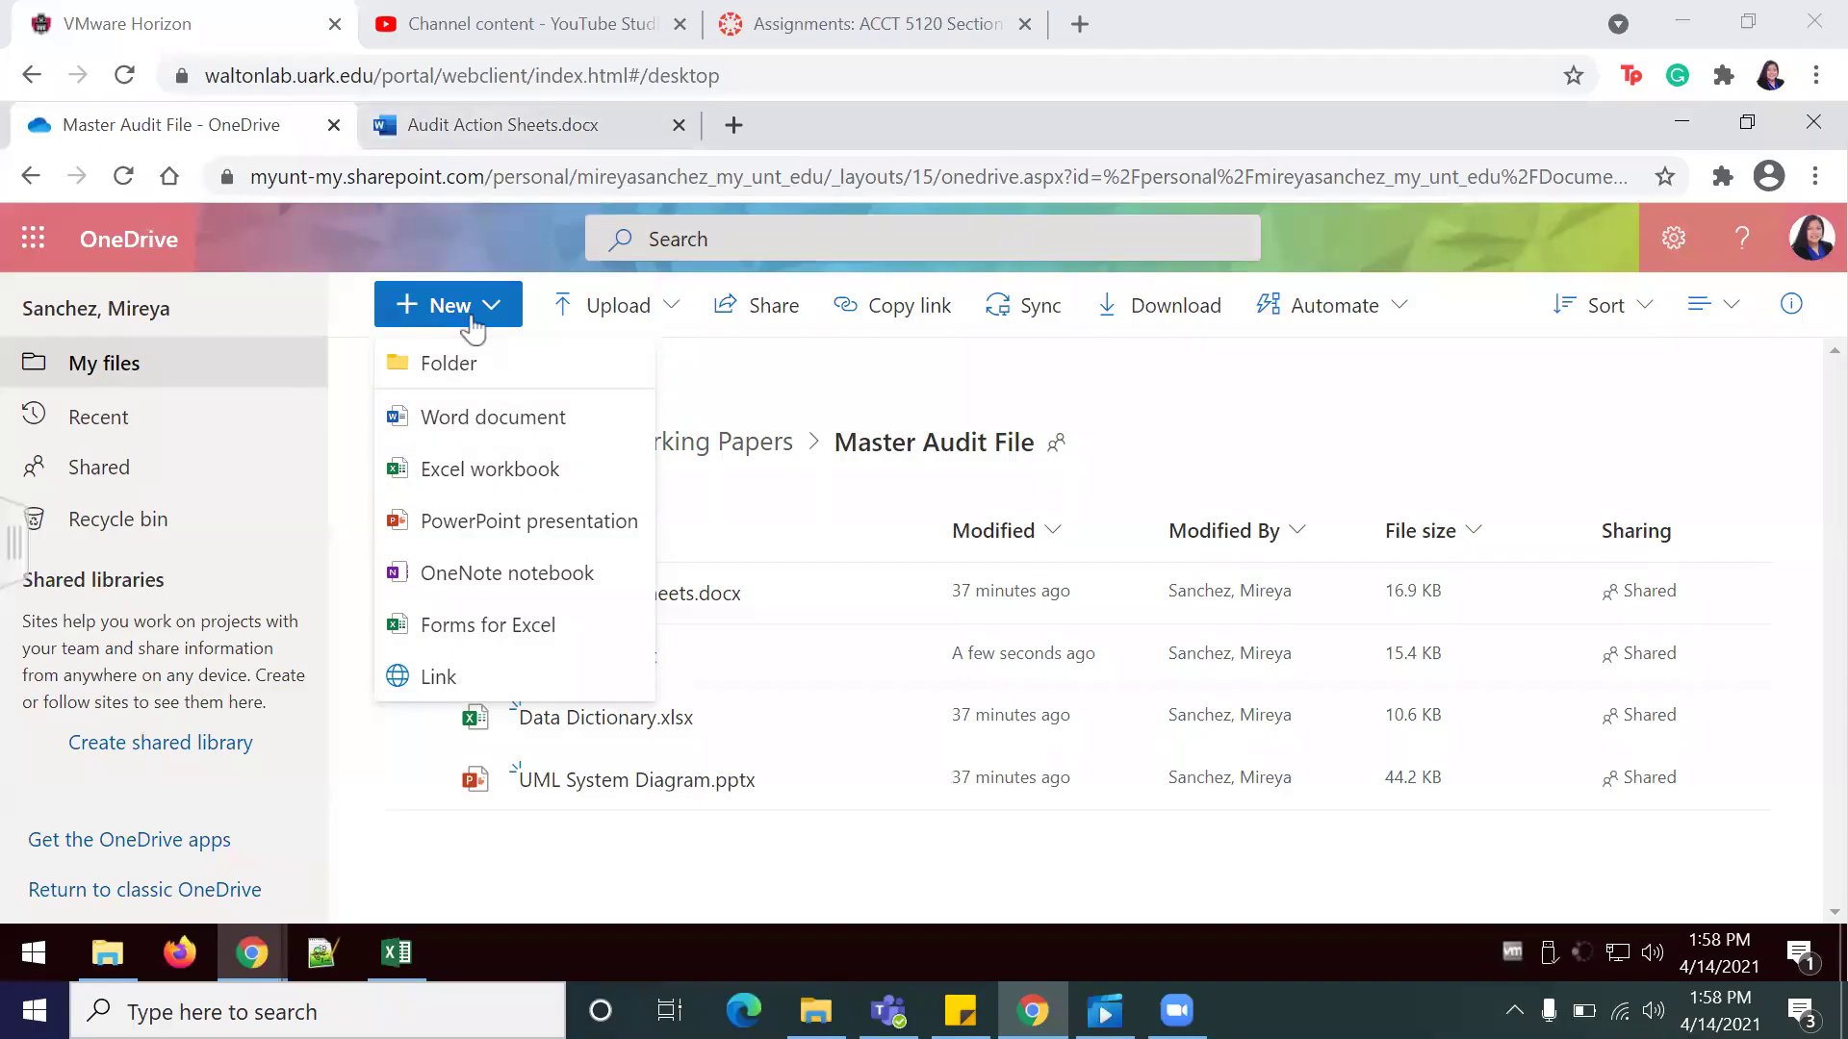
# - Create a blank Excel workbook (Book.xlsx) from the Master Audit File folder's New menu
pyautogui.click(736, 410)
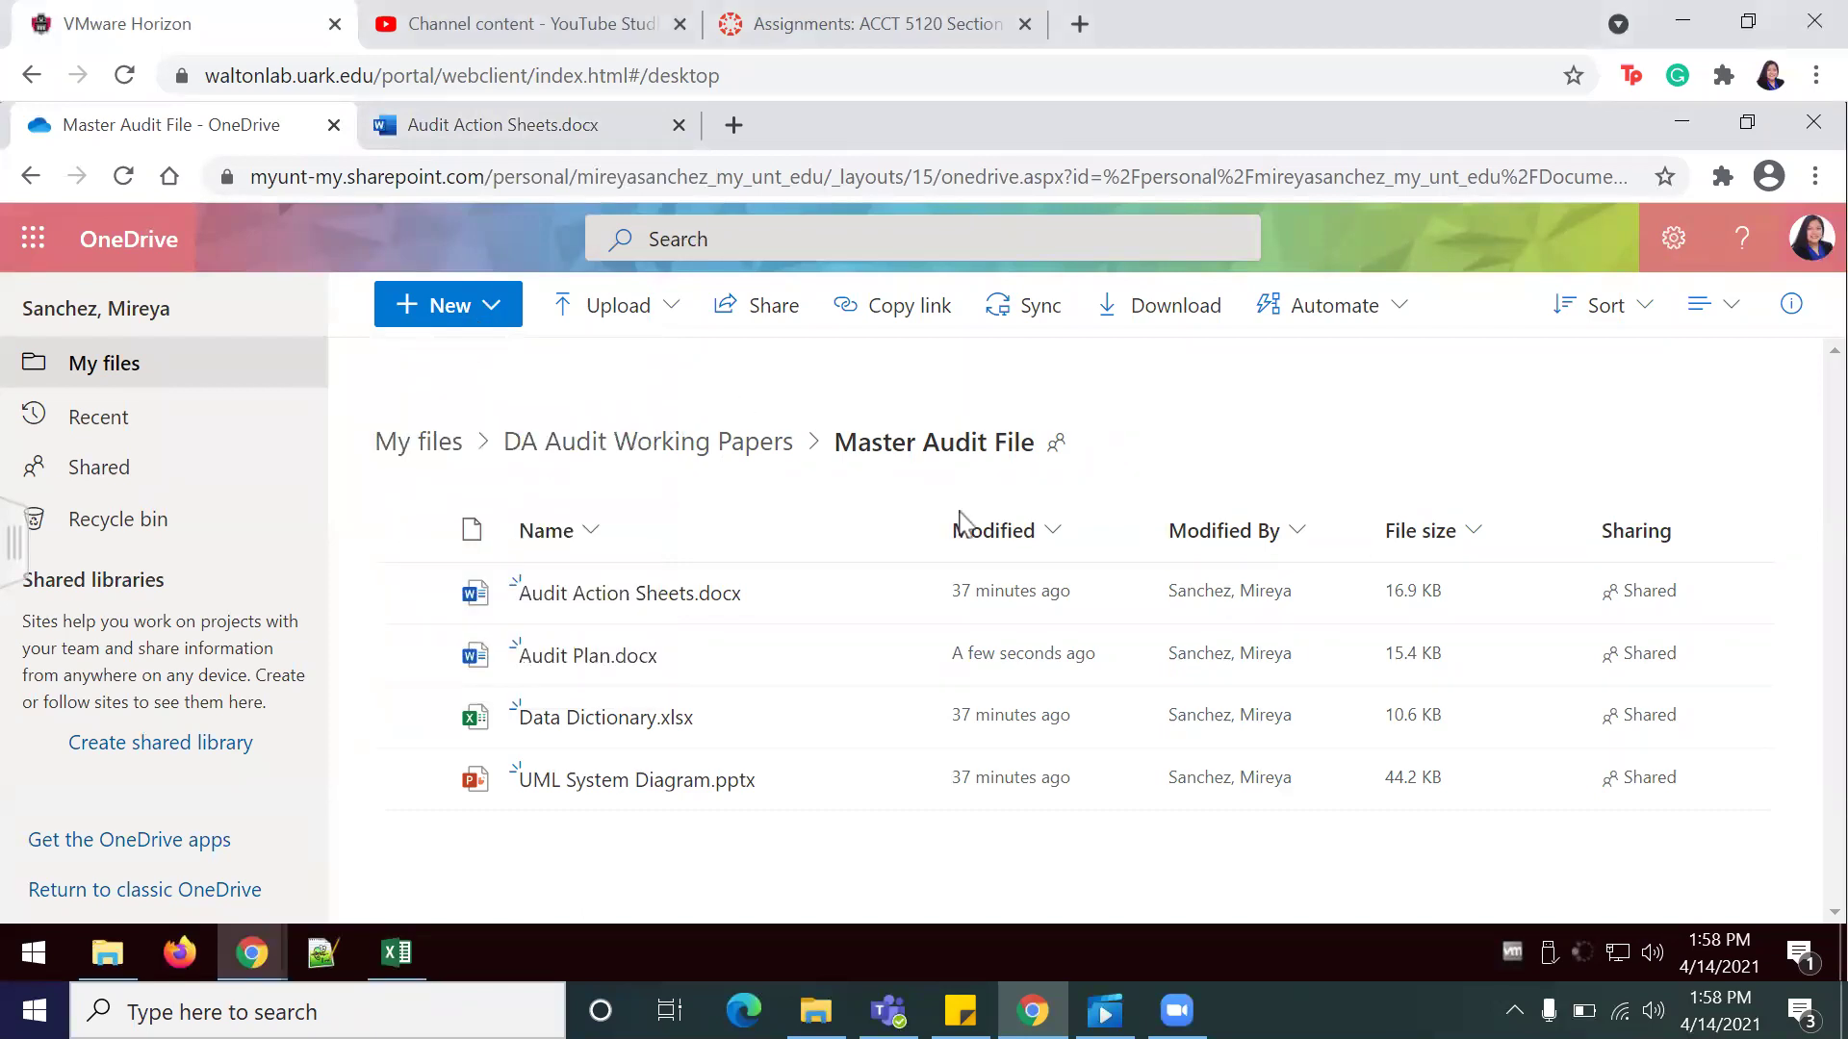
pyautogui.click(486, 306)
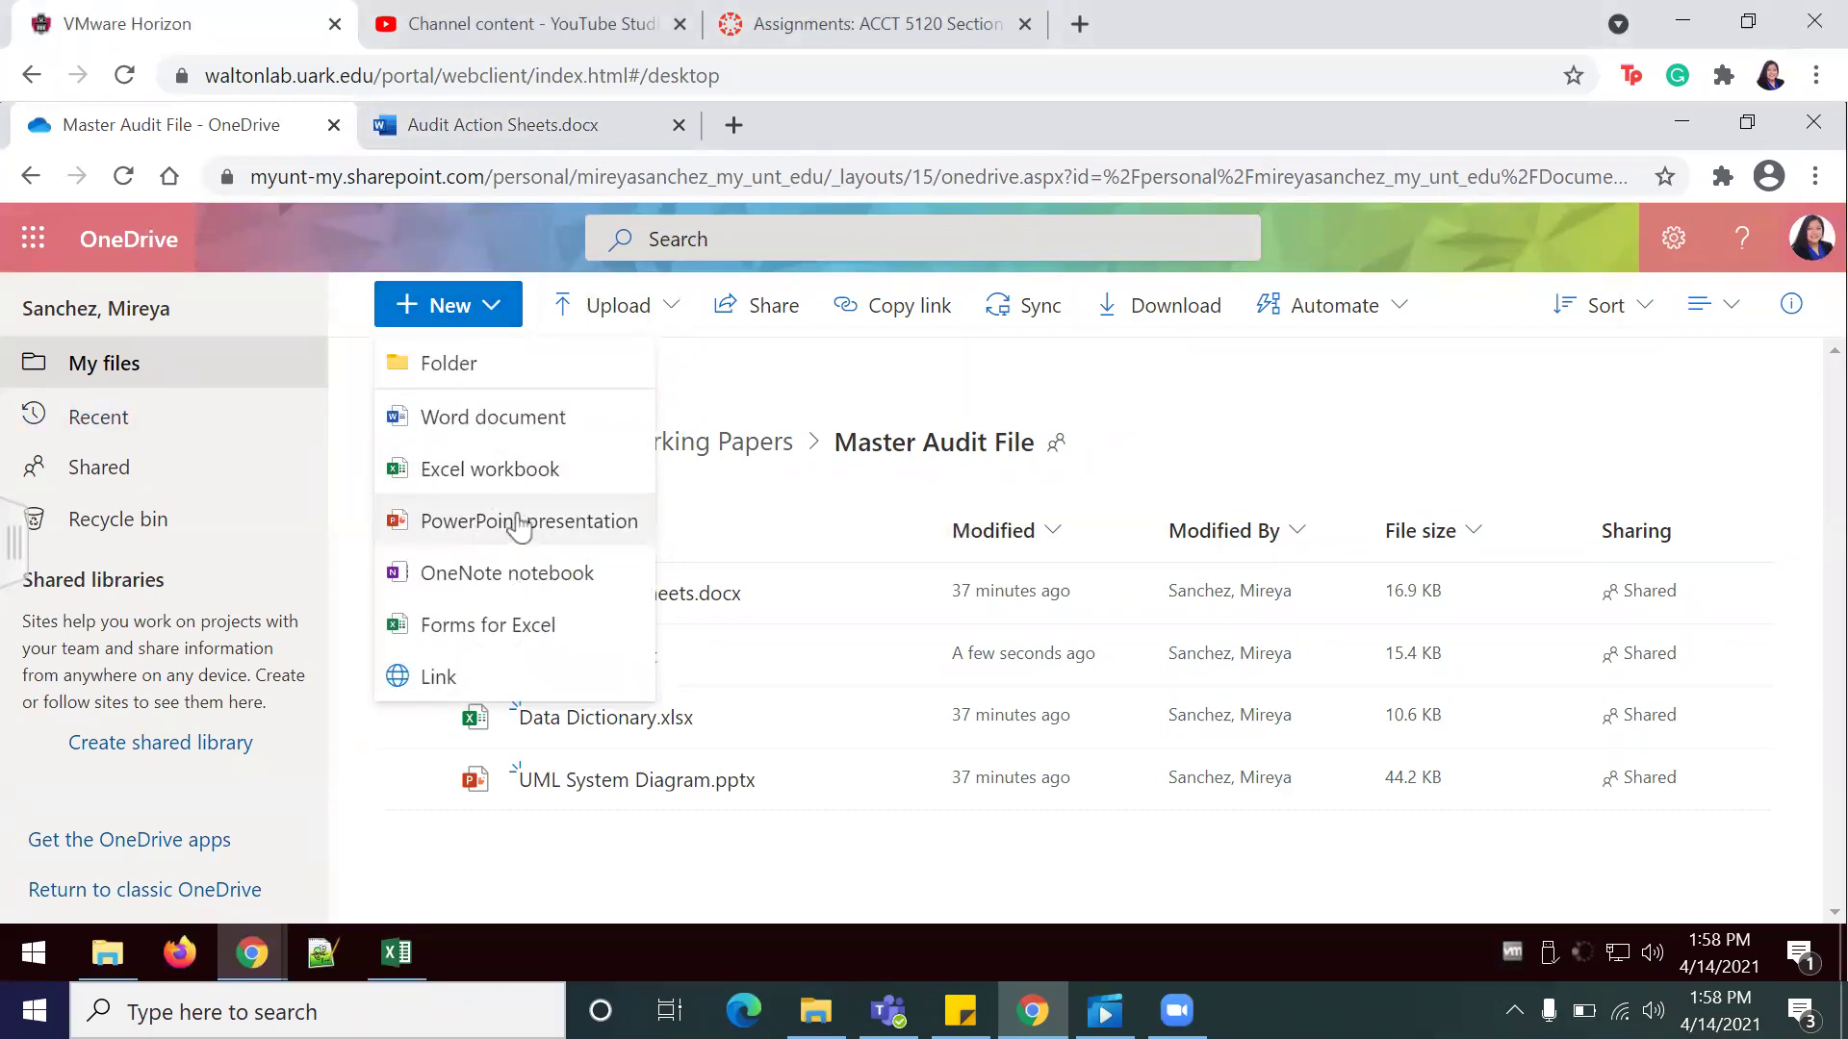
pyautogui.click(528, 474)
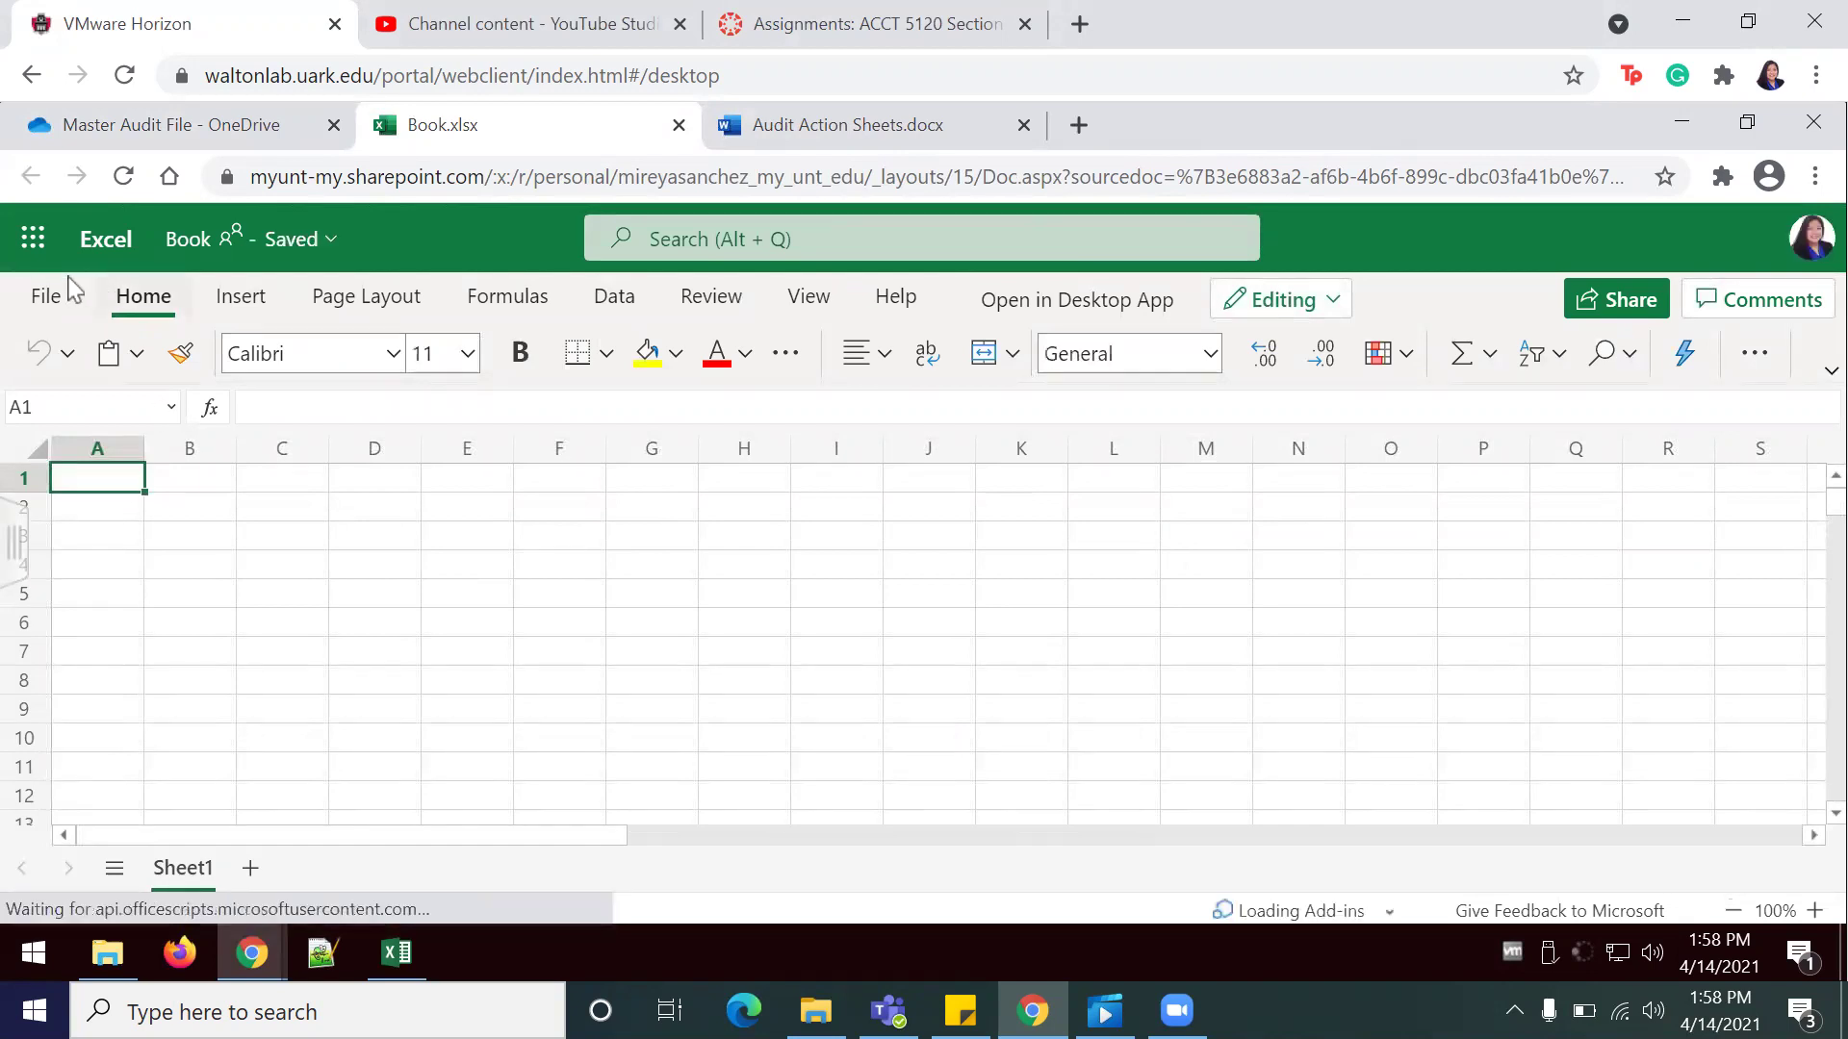
# - Use Save As to rename the web workbook to Audit Automation Summary.xlsx
pyautogui.click(68, 318)
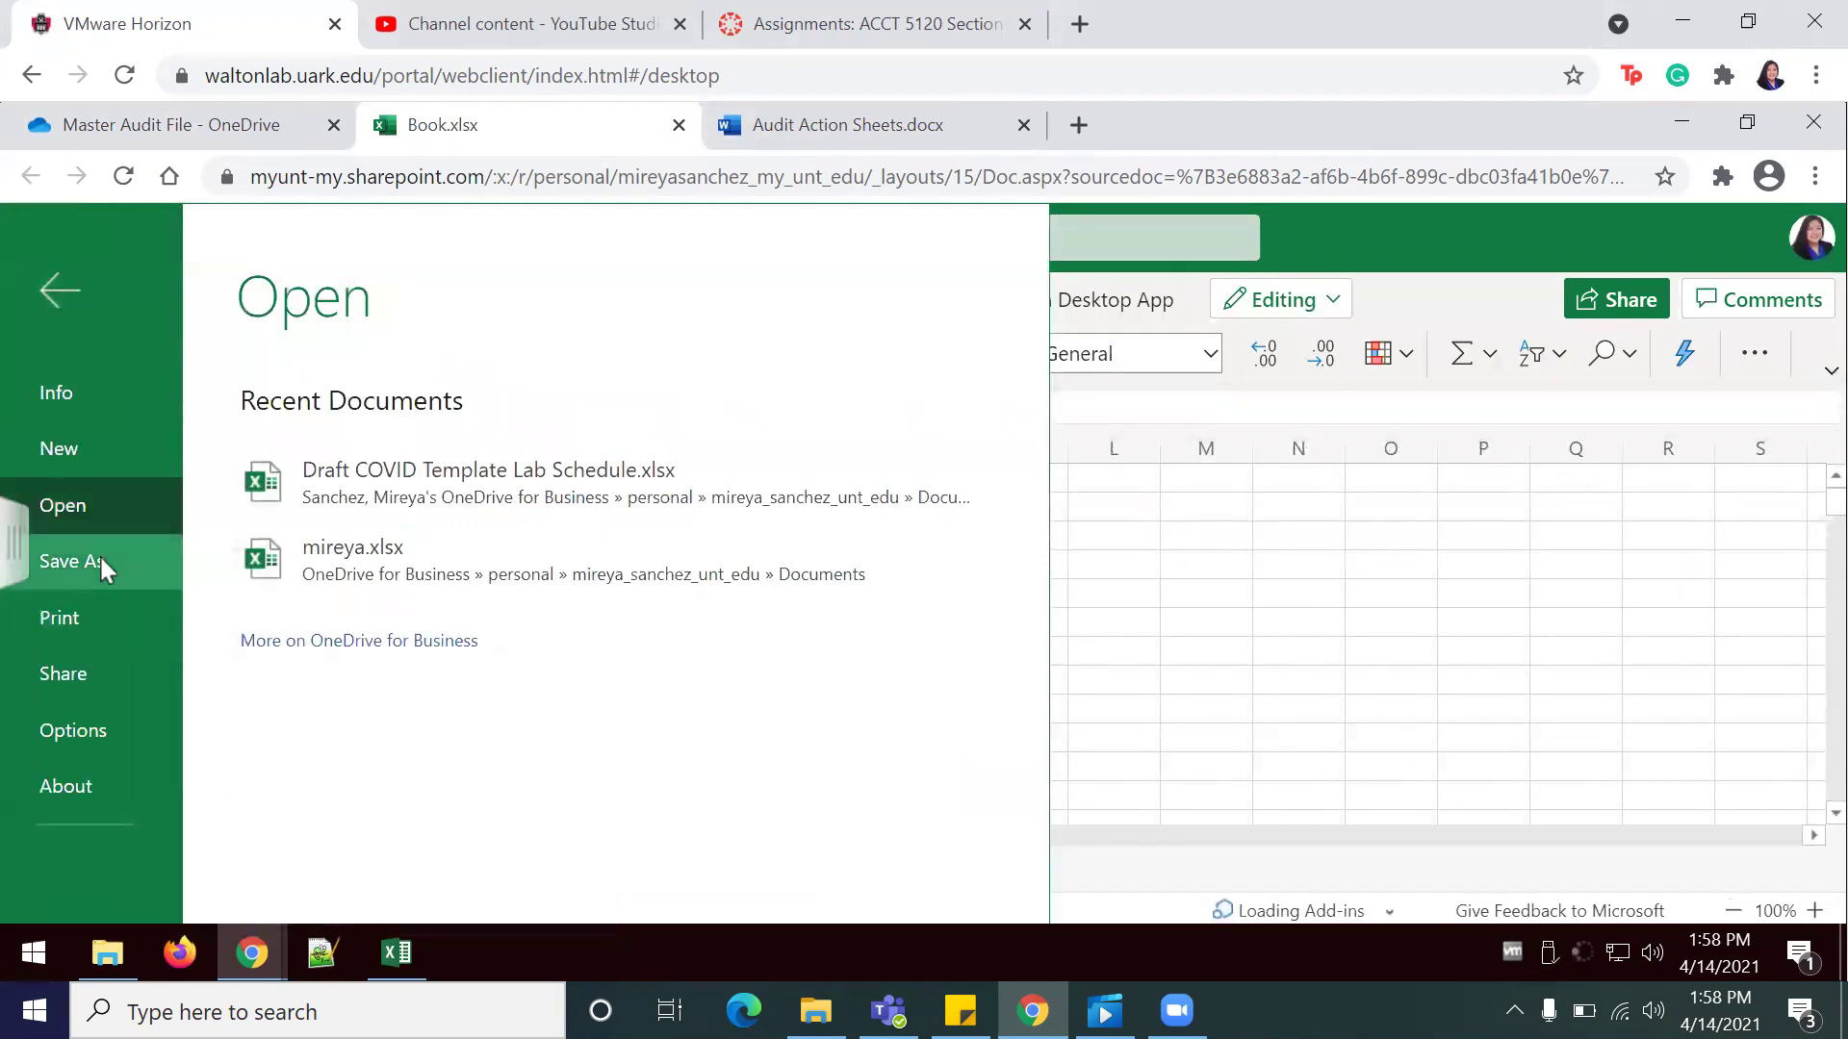
pyautogui.click(72, 561)
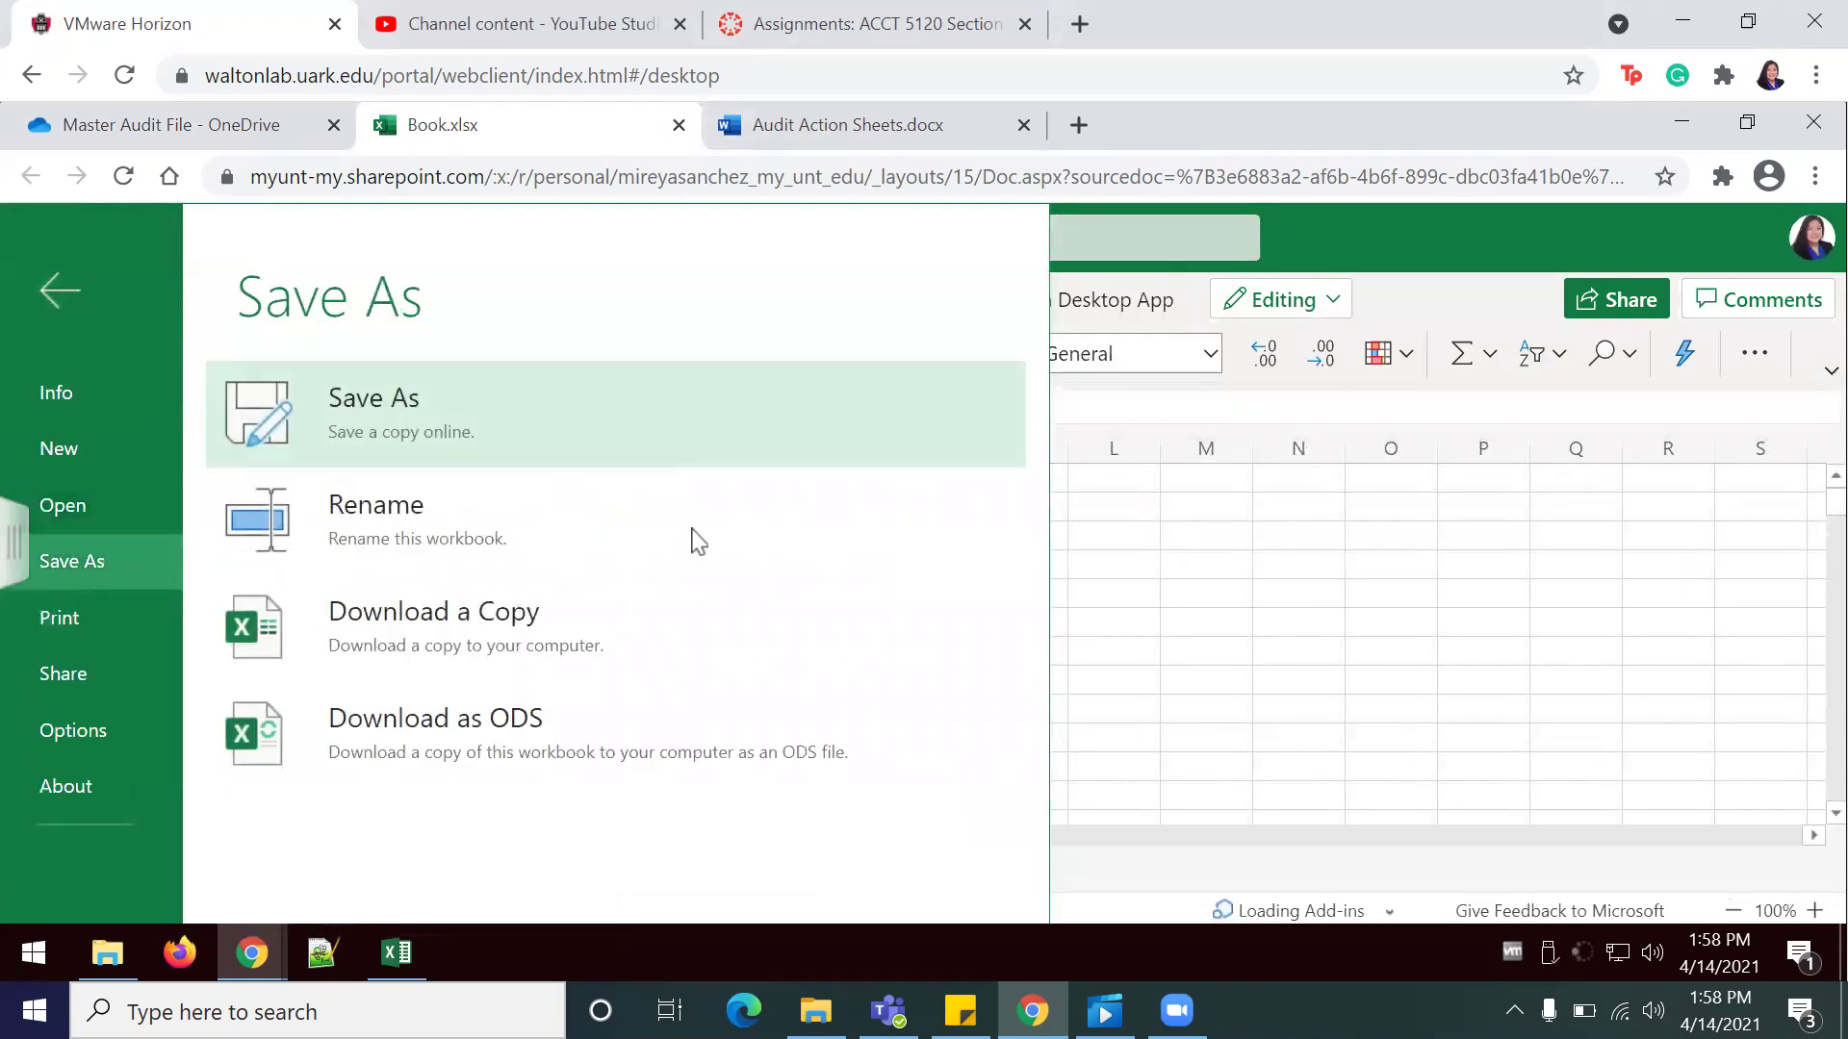
pyautogui.click(430, 435)
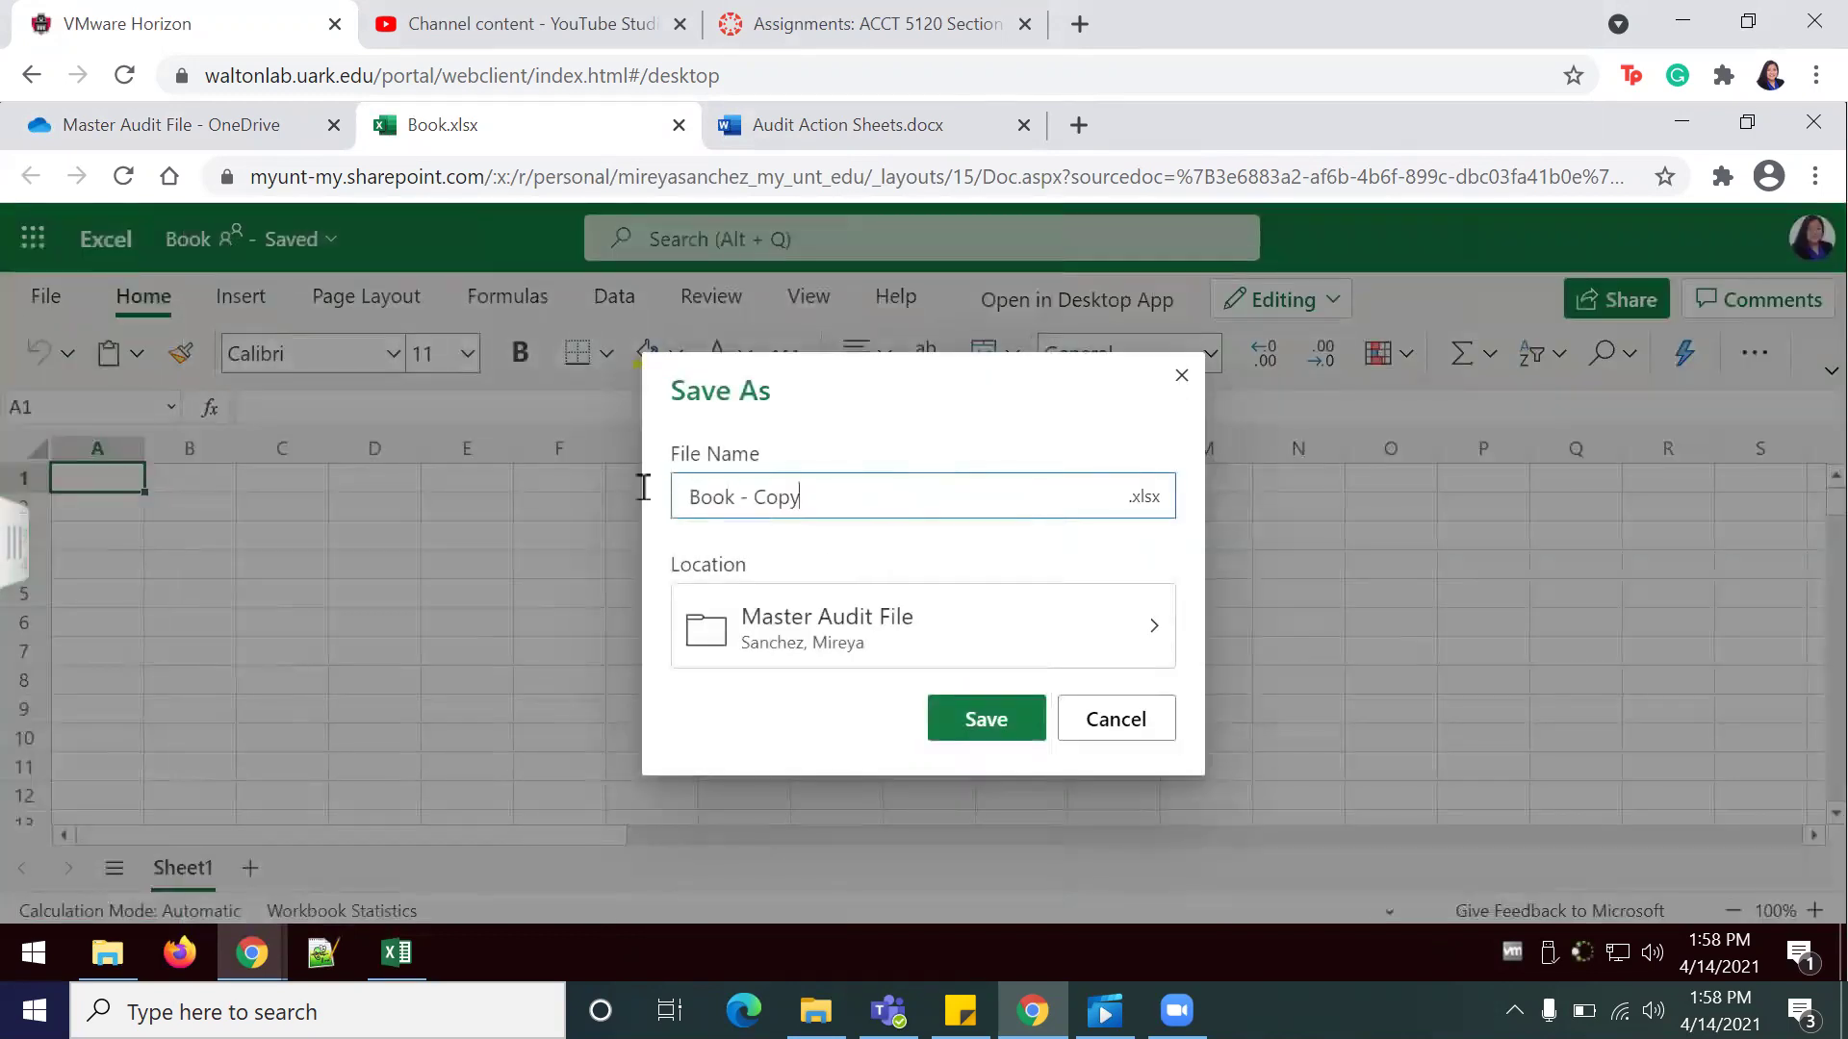
pyautogui.write('Audit Automationa')
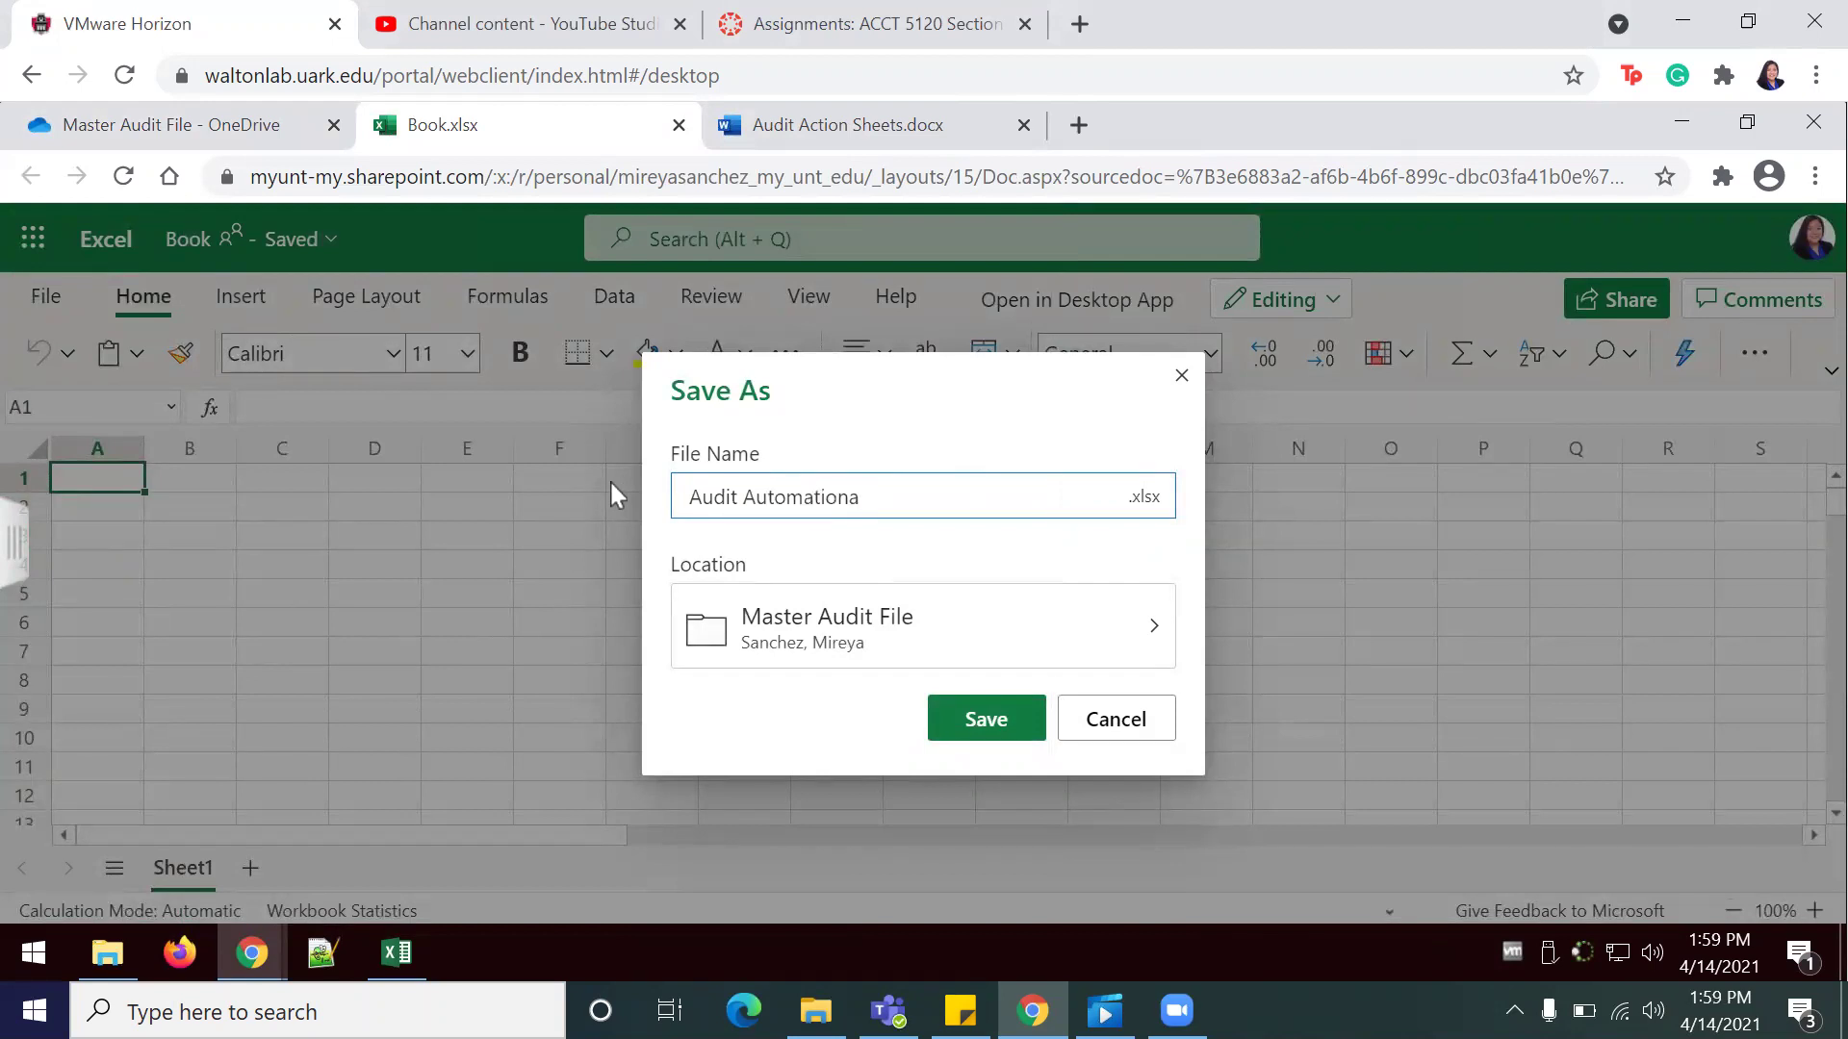
pyautogui.press('BackSpace')
pyautogui.write('st')
pyautogui.press('BackSpace')
pyautogui.press('BackSpace')
pyautogui.write('Summary')
pyautogui.click(976, 720)
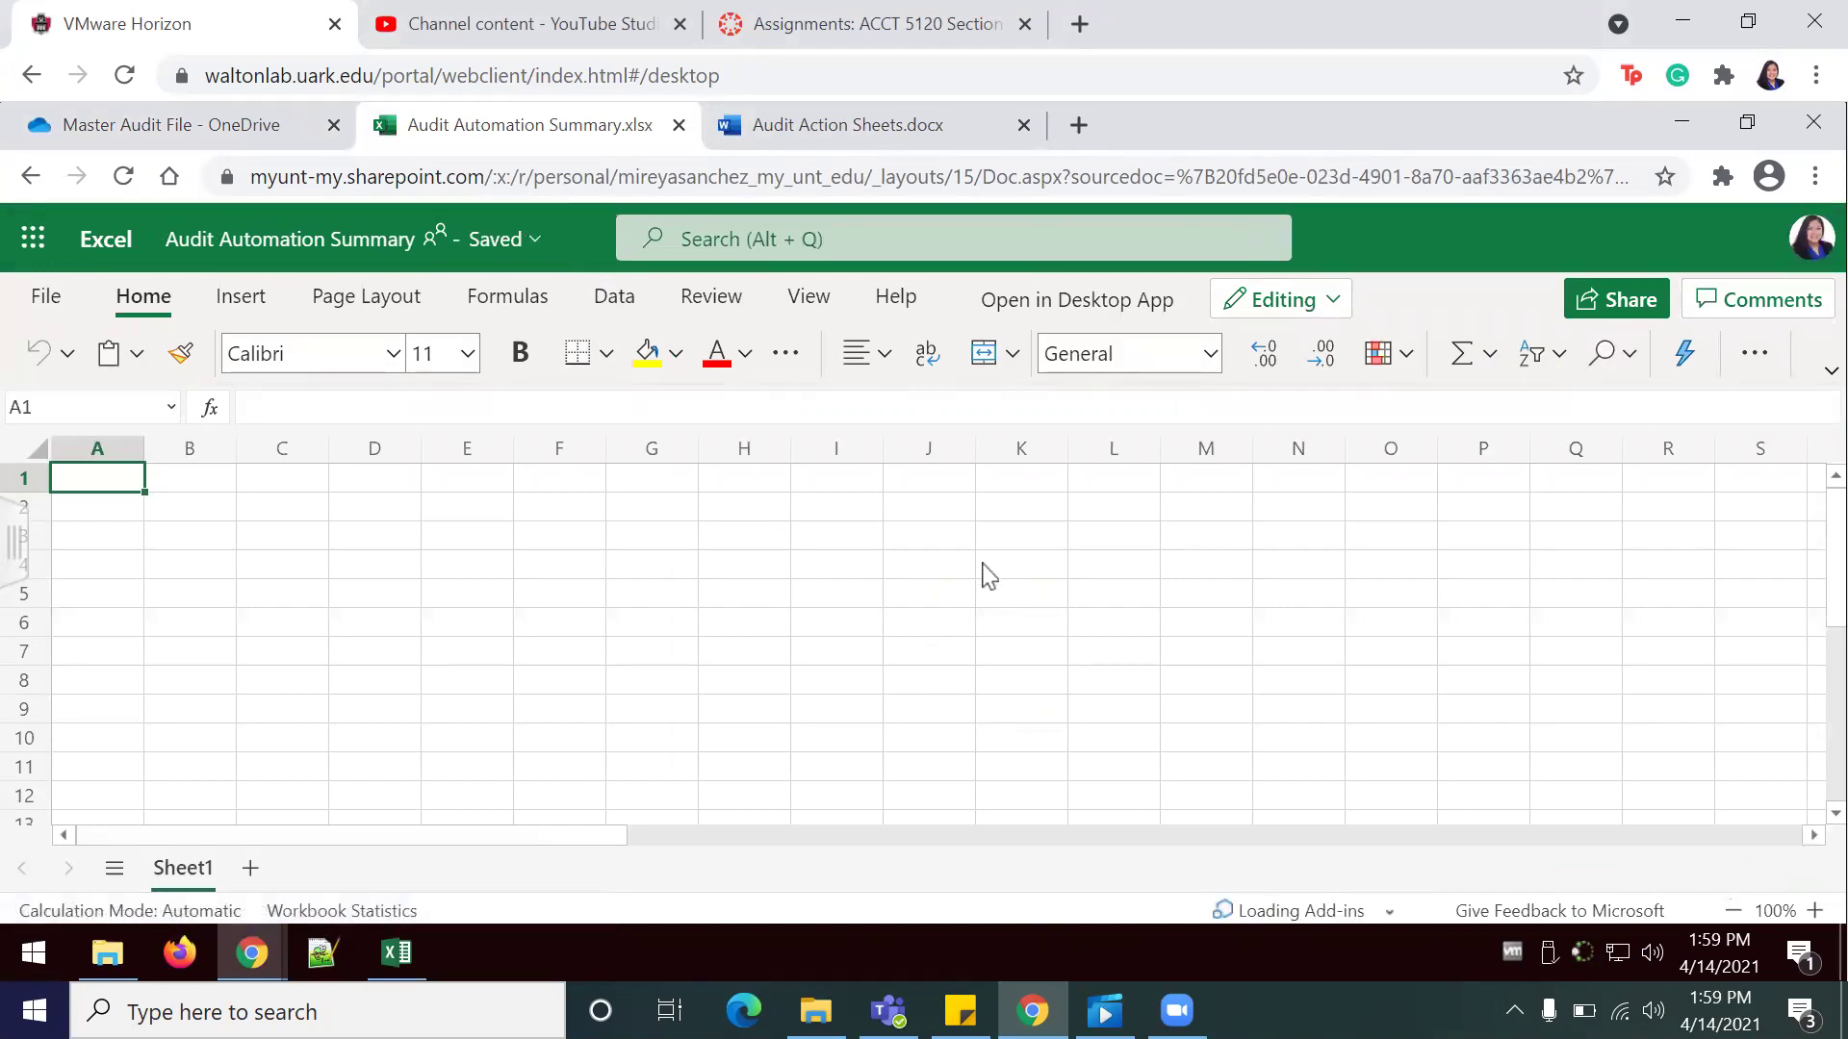
# - Paste headers AAS#, Table, Attributes, Values/Rules, Step(s), Notes into F3:K3 and apply All Borders
pyautogui.click(569, 545)
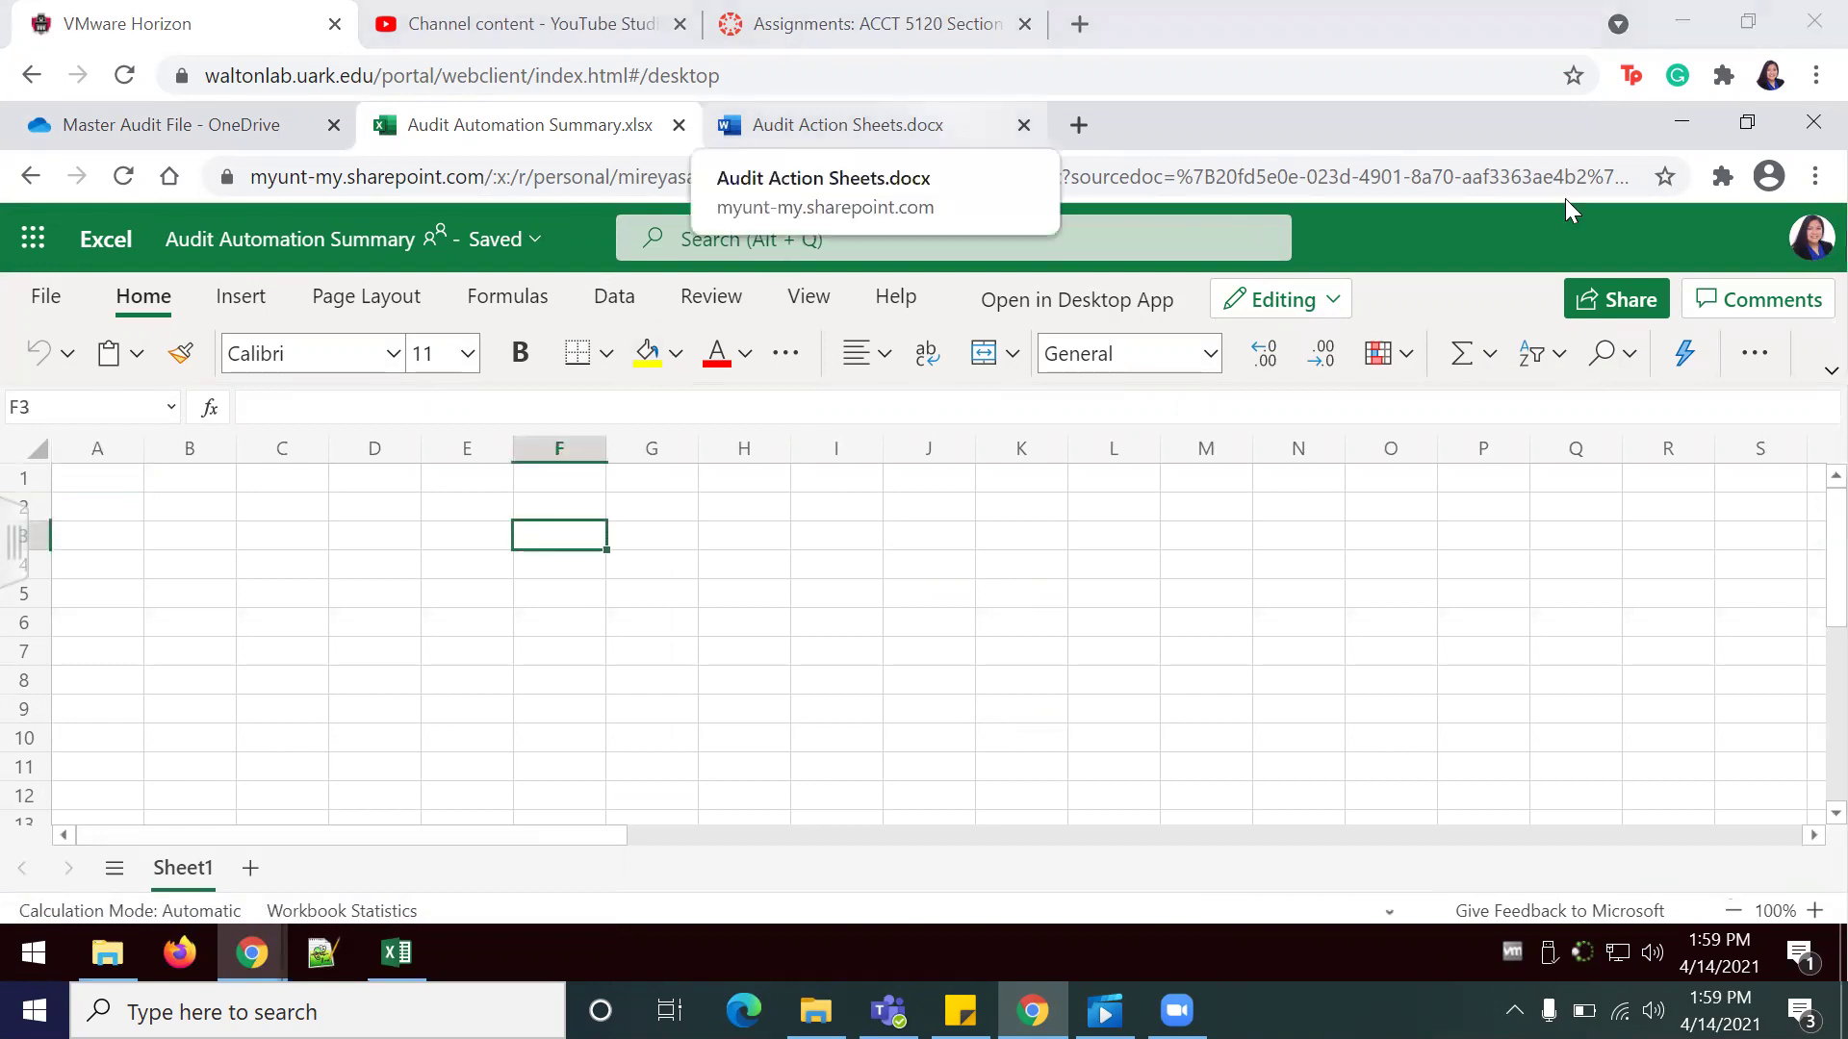
pyautogui.write('AAS#\tTable\tAttributes\tValues/Rules\tStep(s)\tNotes')
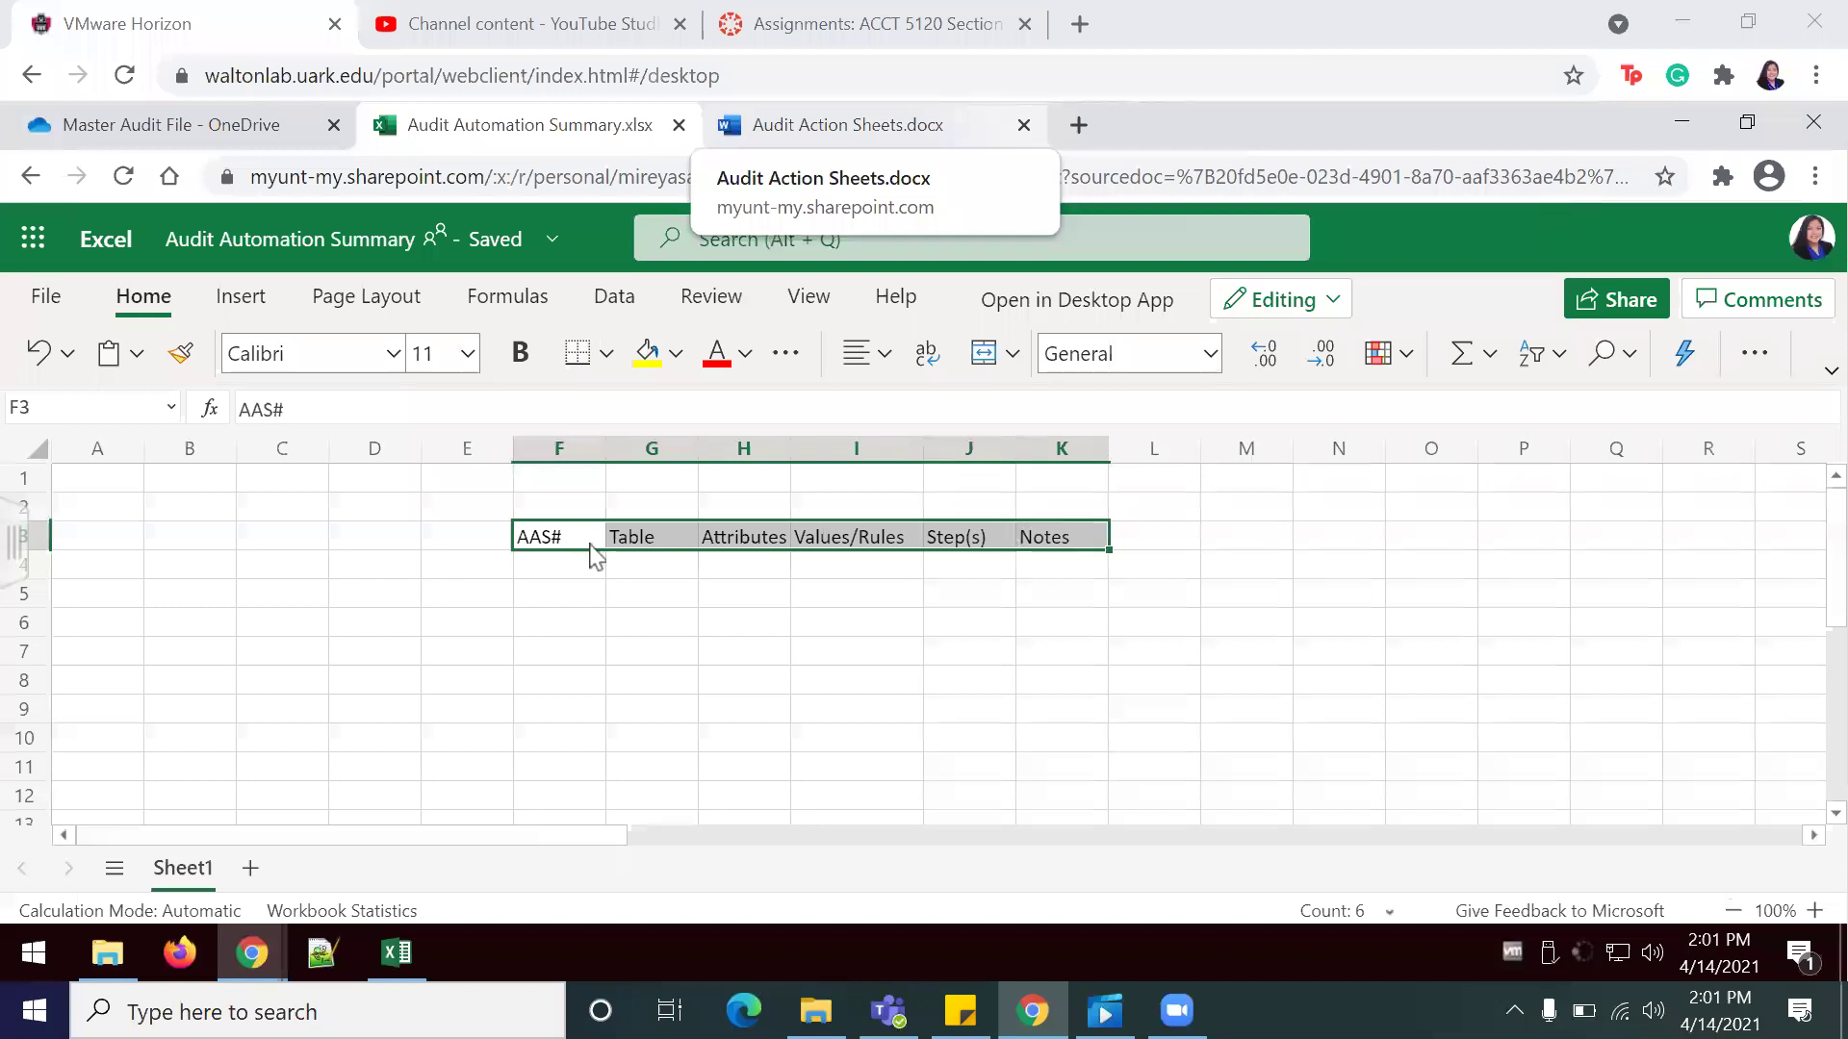
pyautogui.click(605, 360)
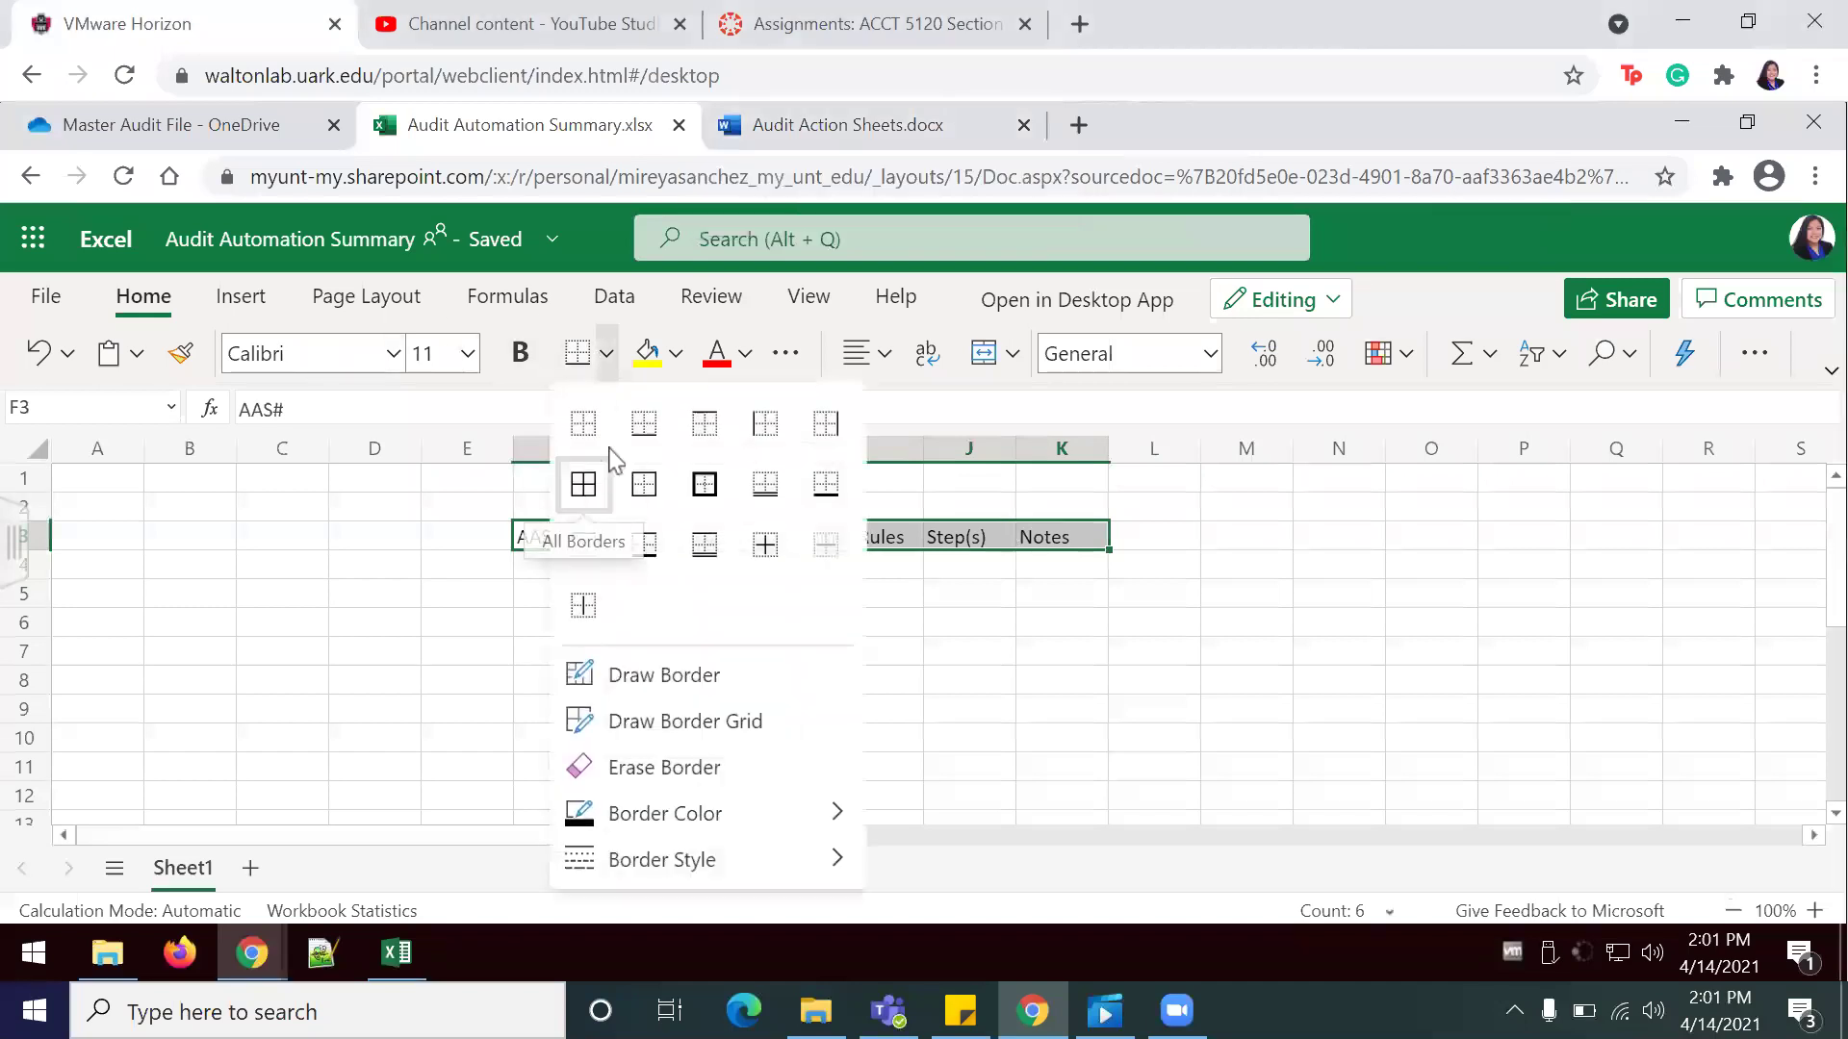
pyautogui.click(584, 490)
pyautogui.click(1027, 623)
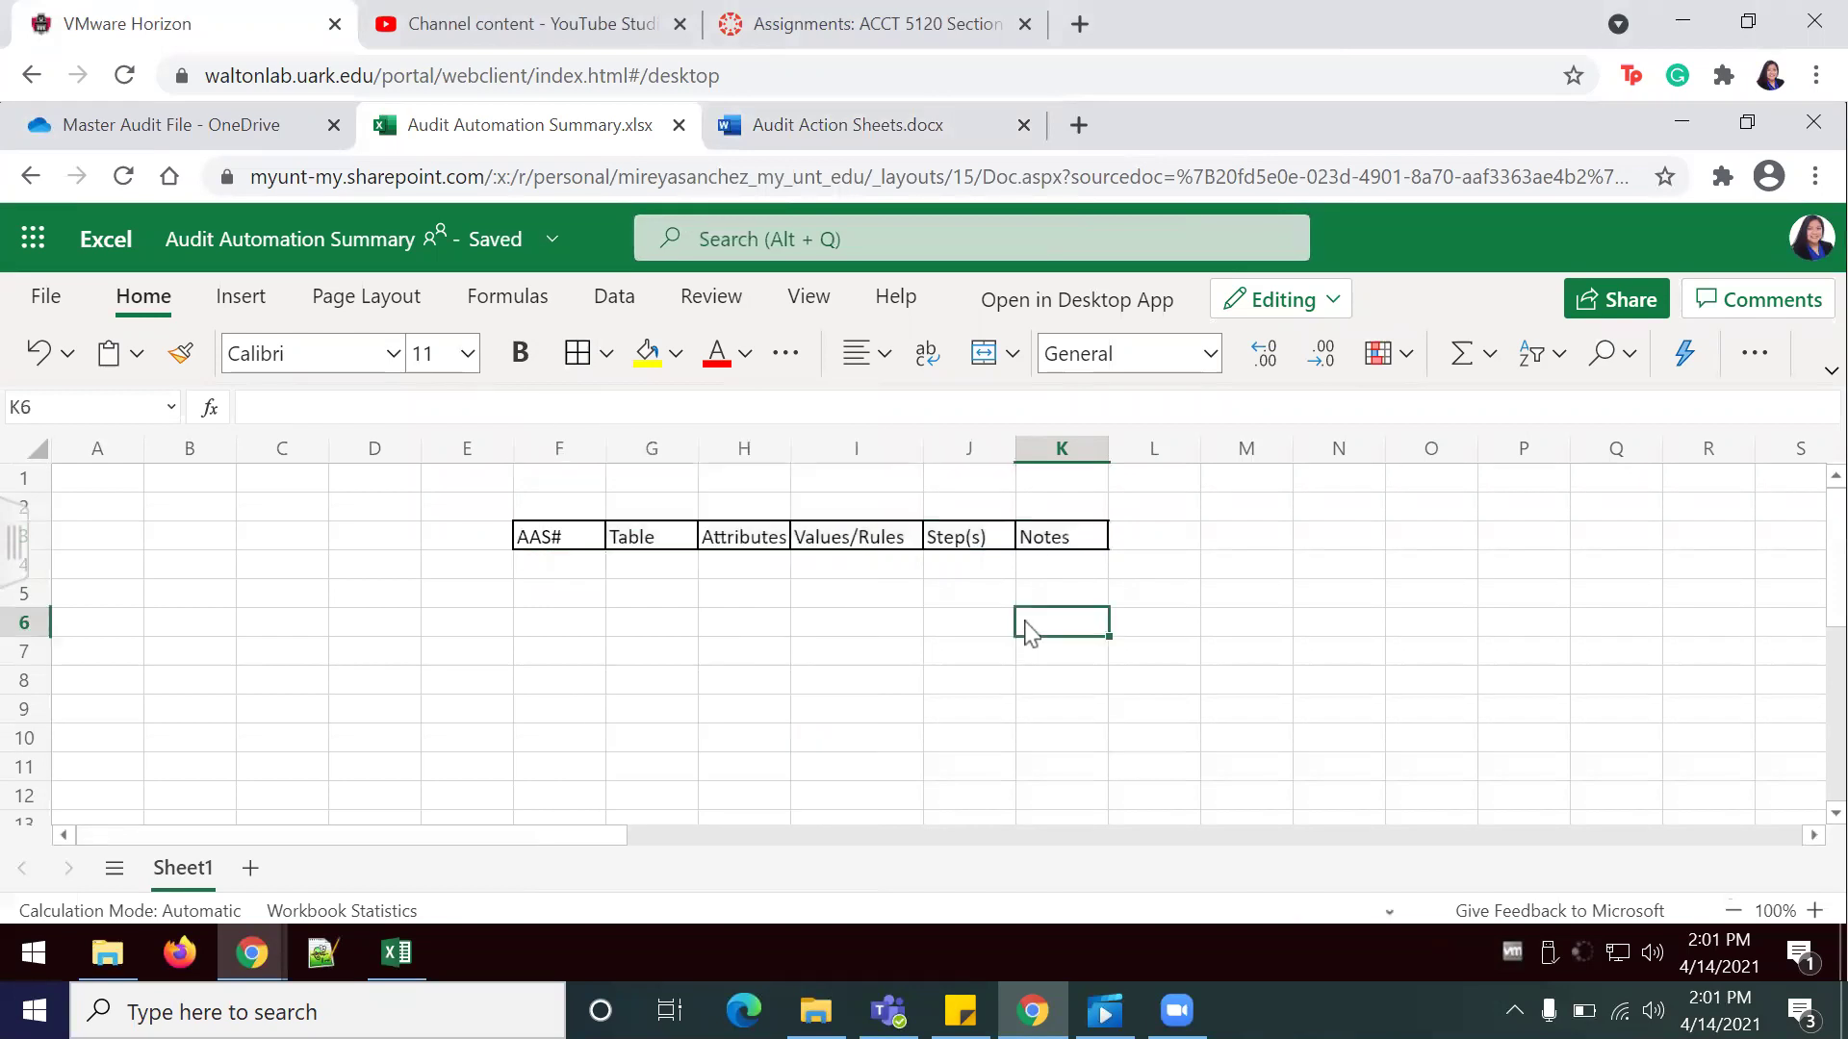